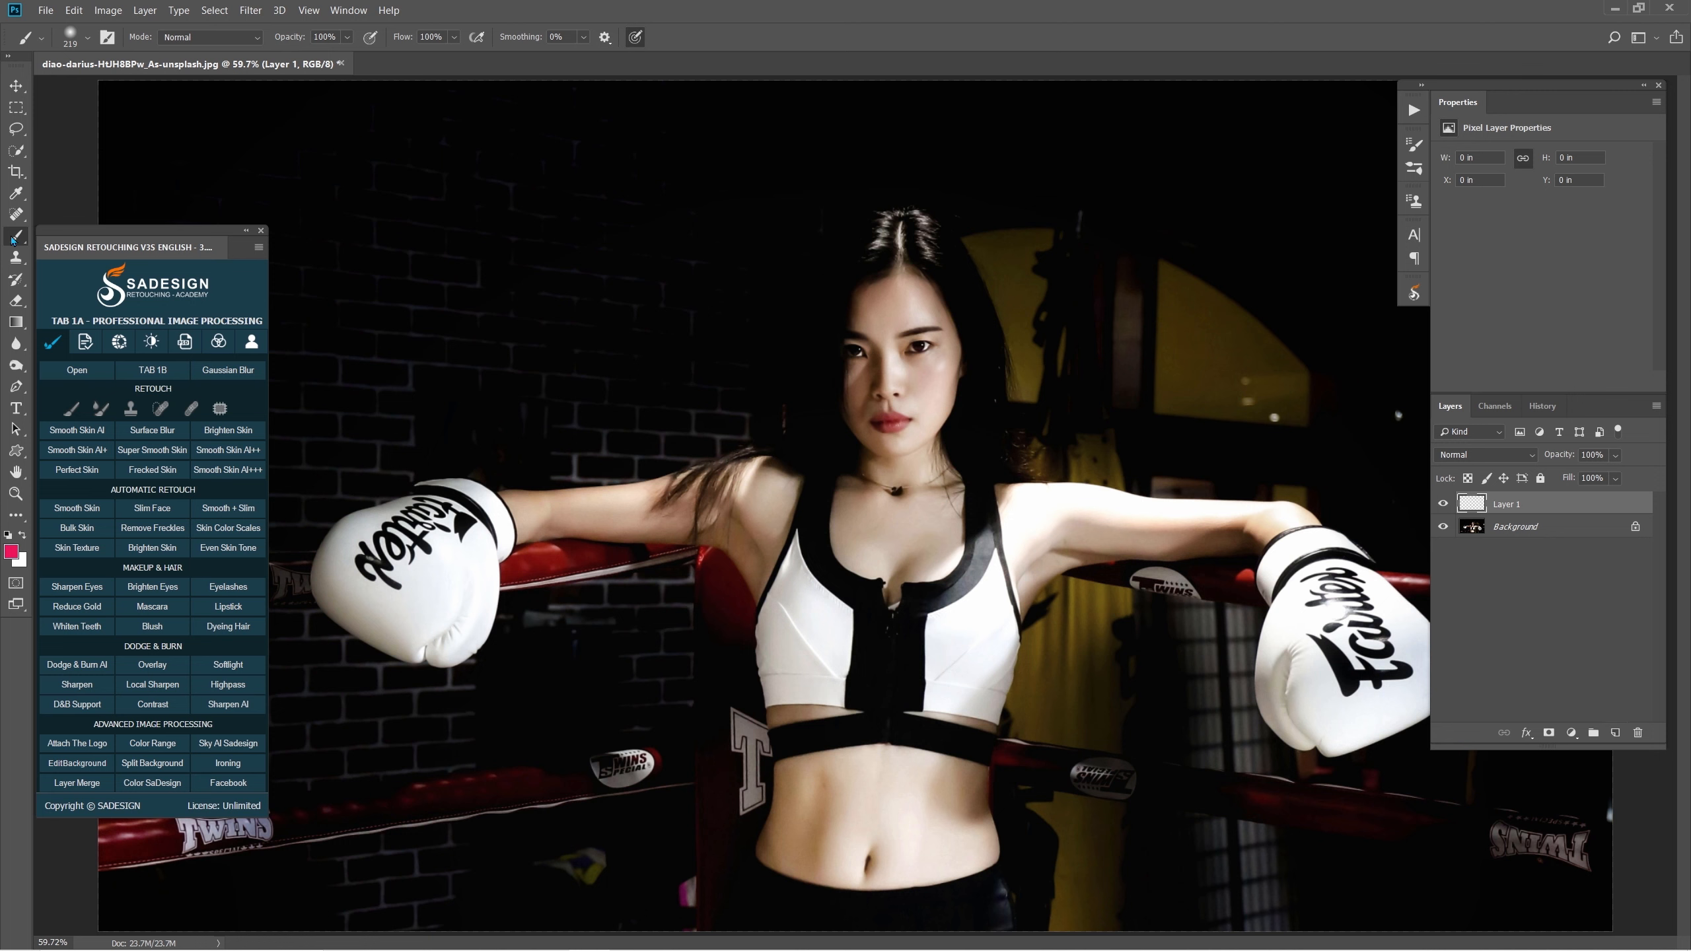
# Set up the Brush tool with a Soft Round tip sized at 12 px.
pyautogui.rightClick(13, 241)
pyautogui.click(69, 237)
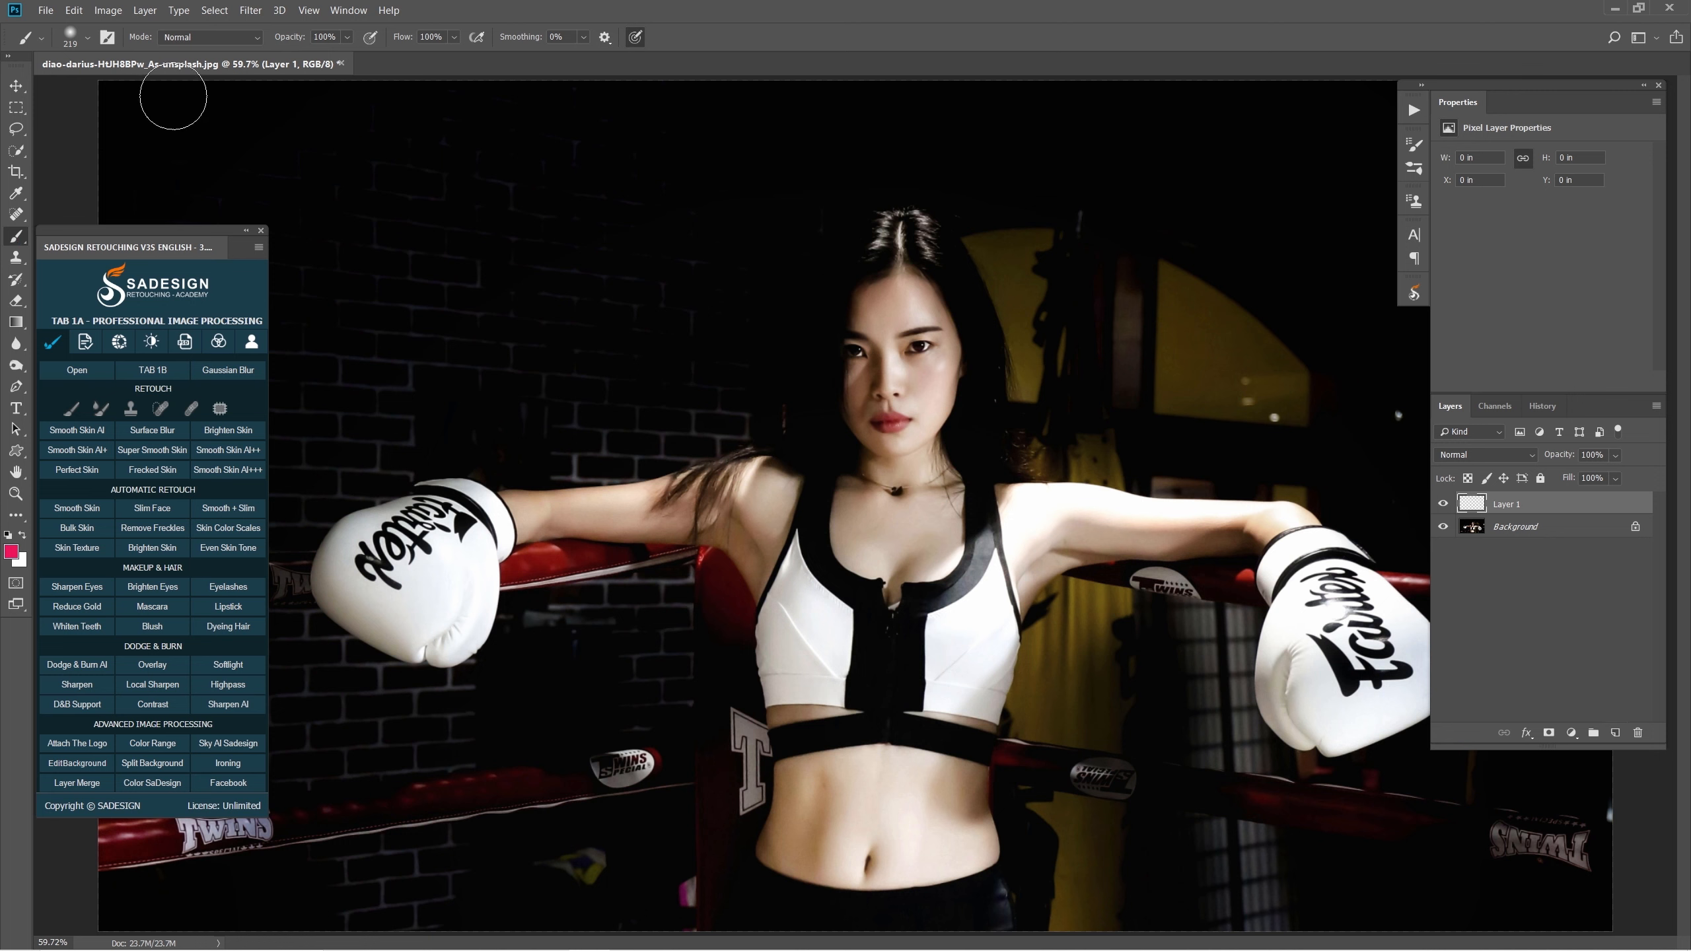
pyautogui.click(88, 37)
pyautogui.click(31, 196)
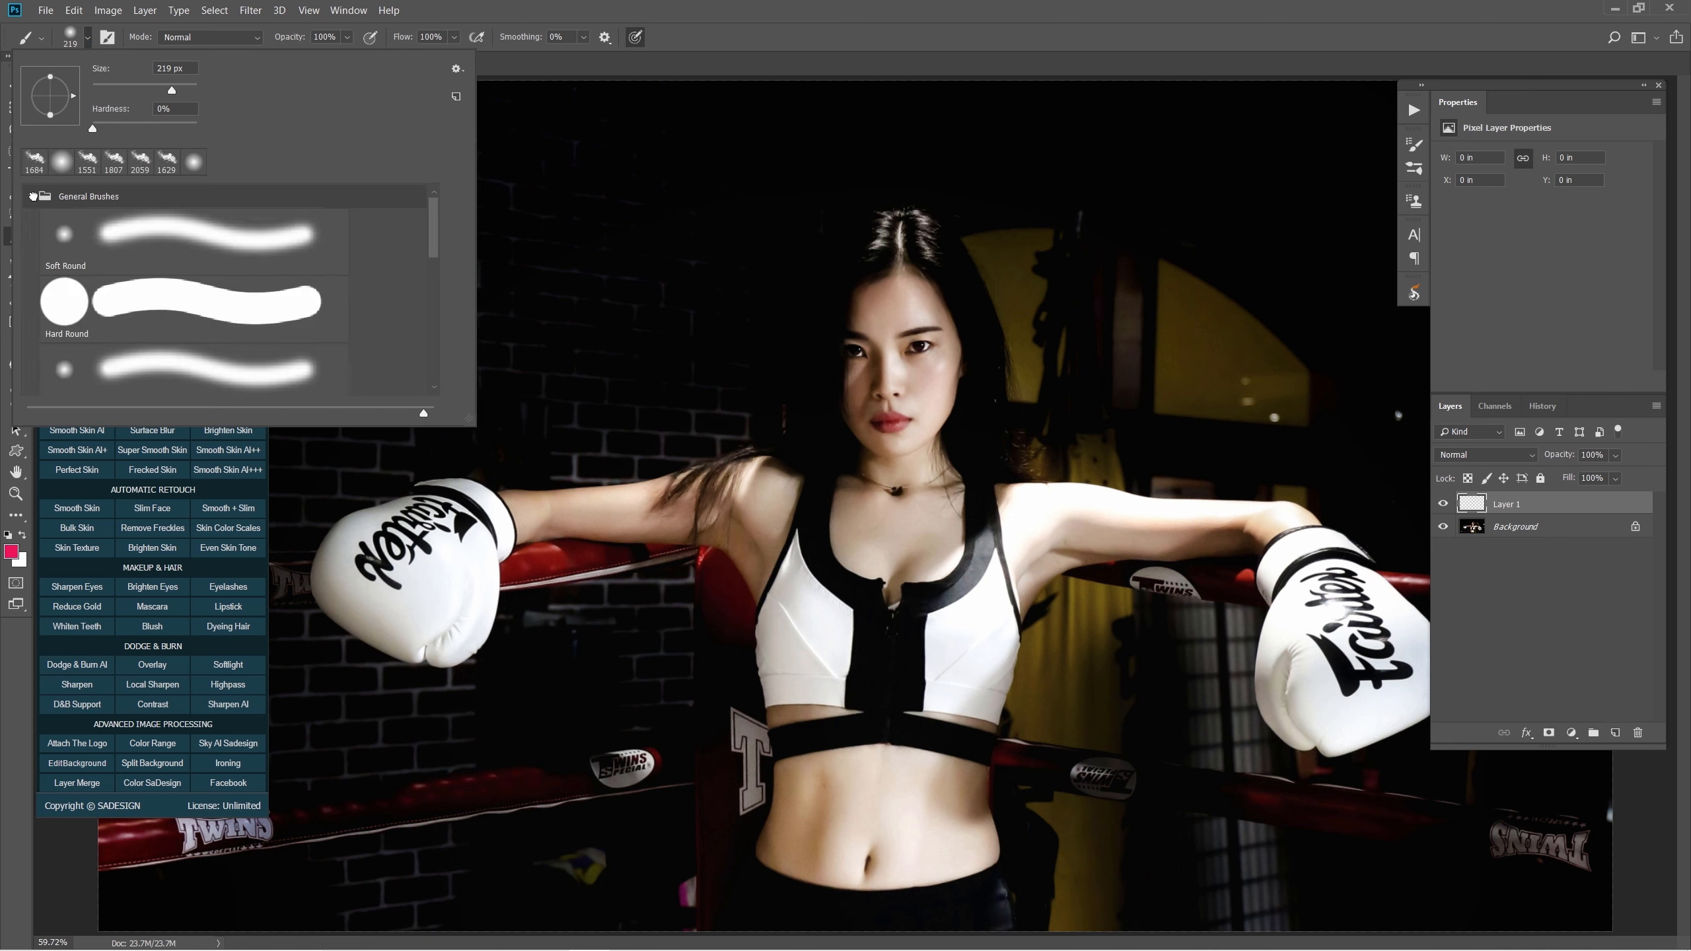
pyautogui.click(162, 249)
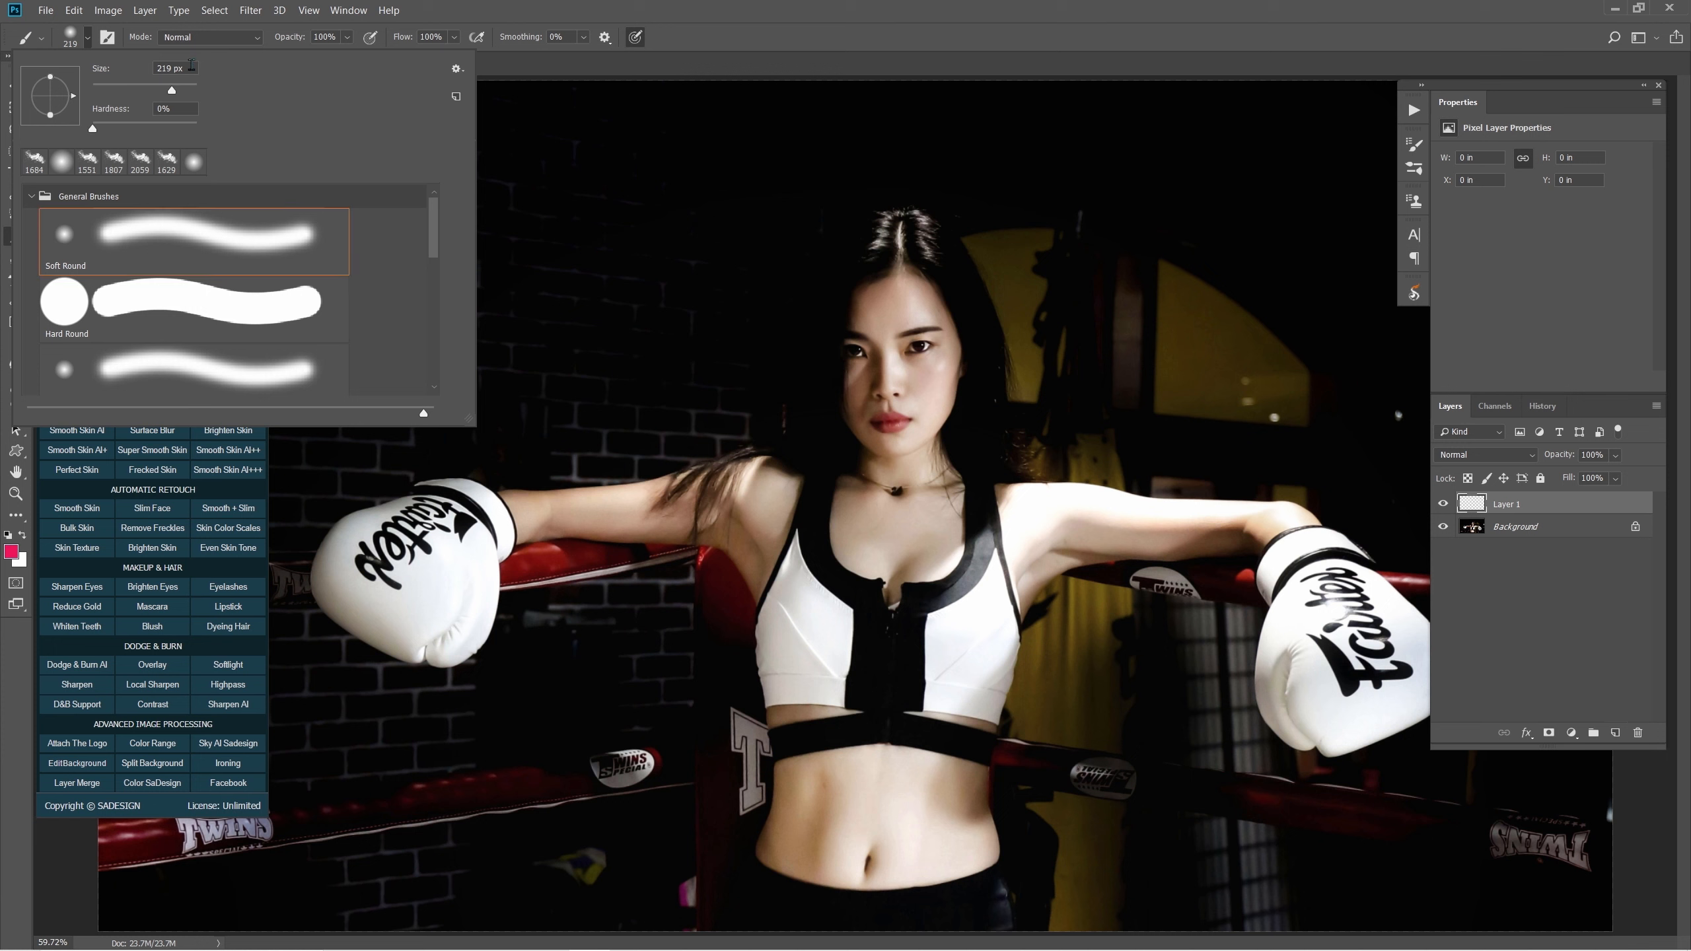
pyautogui.moveTo(189, 67); pyautogui.dragTo(138, 72)
pyautogui.write('12')
pyautogui.press('Return')
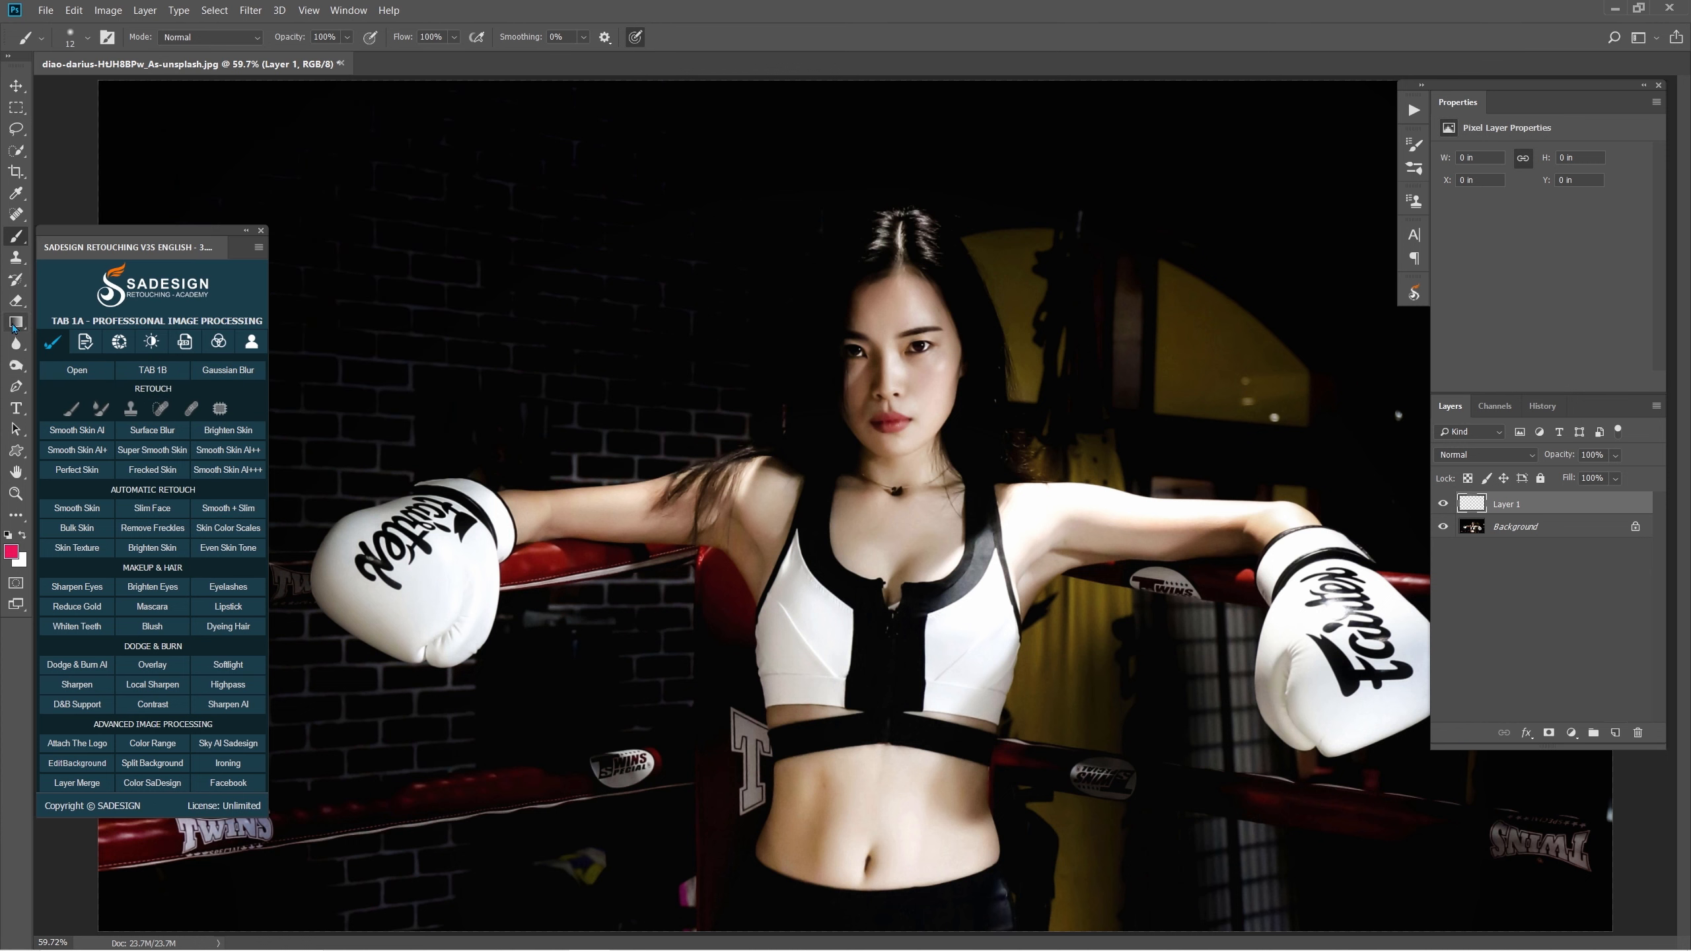
# Draw a large downward-pointing triangular path with the Pen tool around the boxer's head and chest.
pyautogui.click(16, 386)
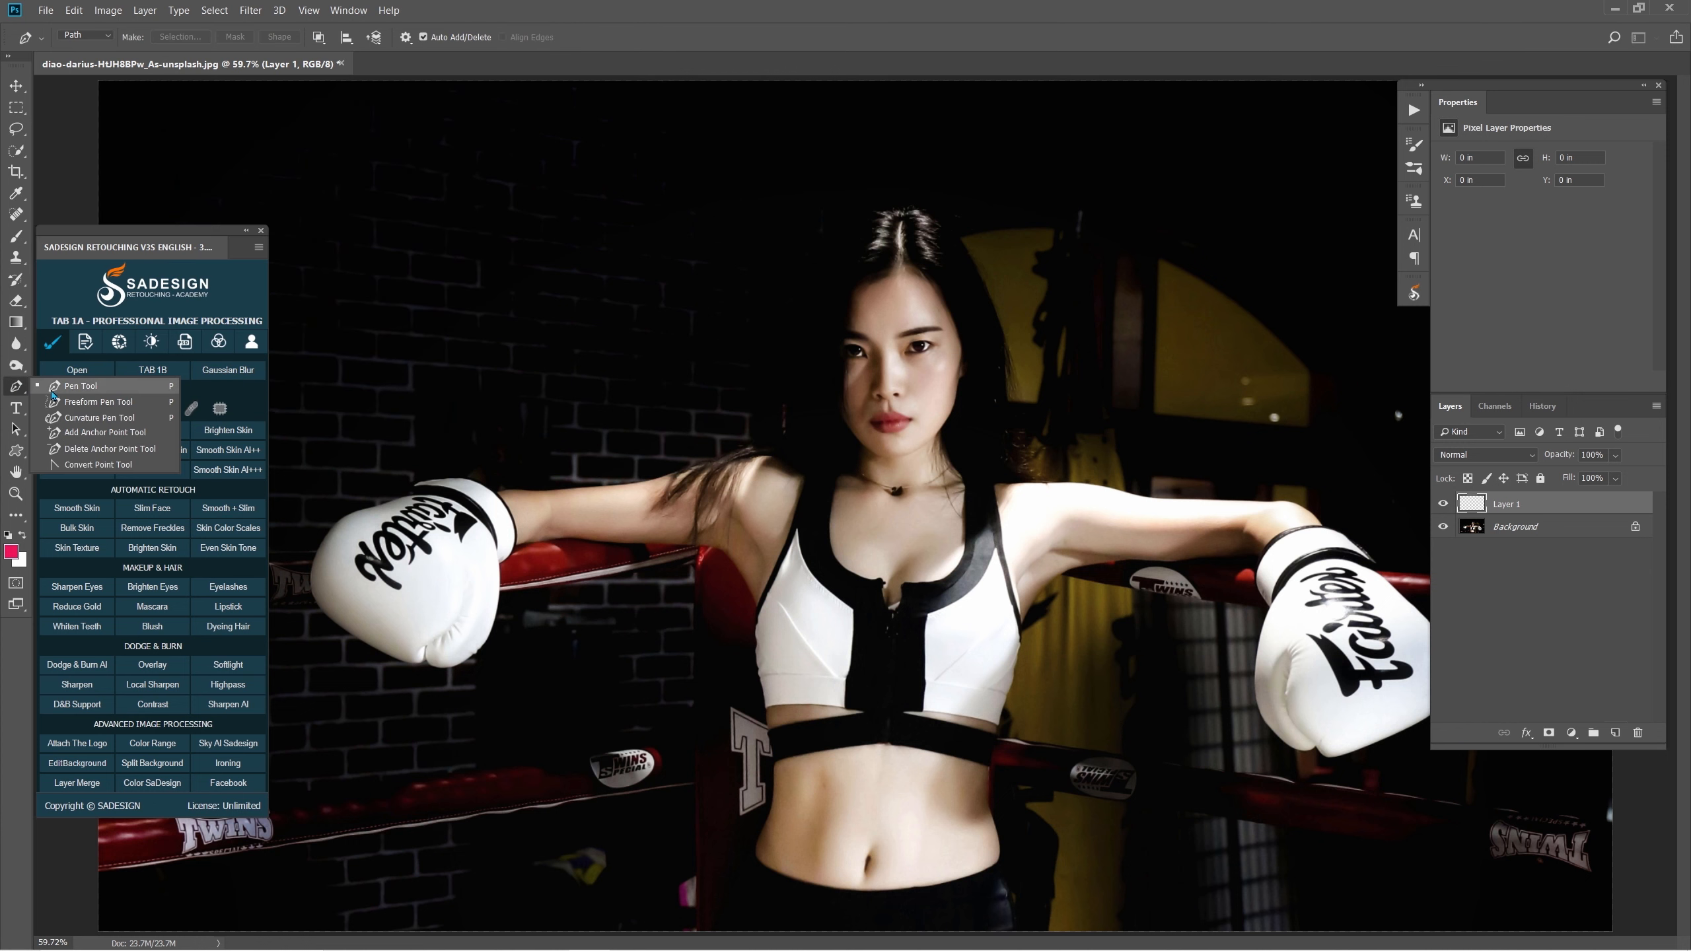
pyautogui.click(159, 389)
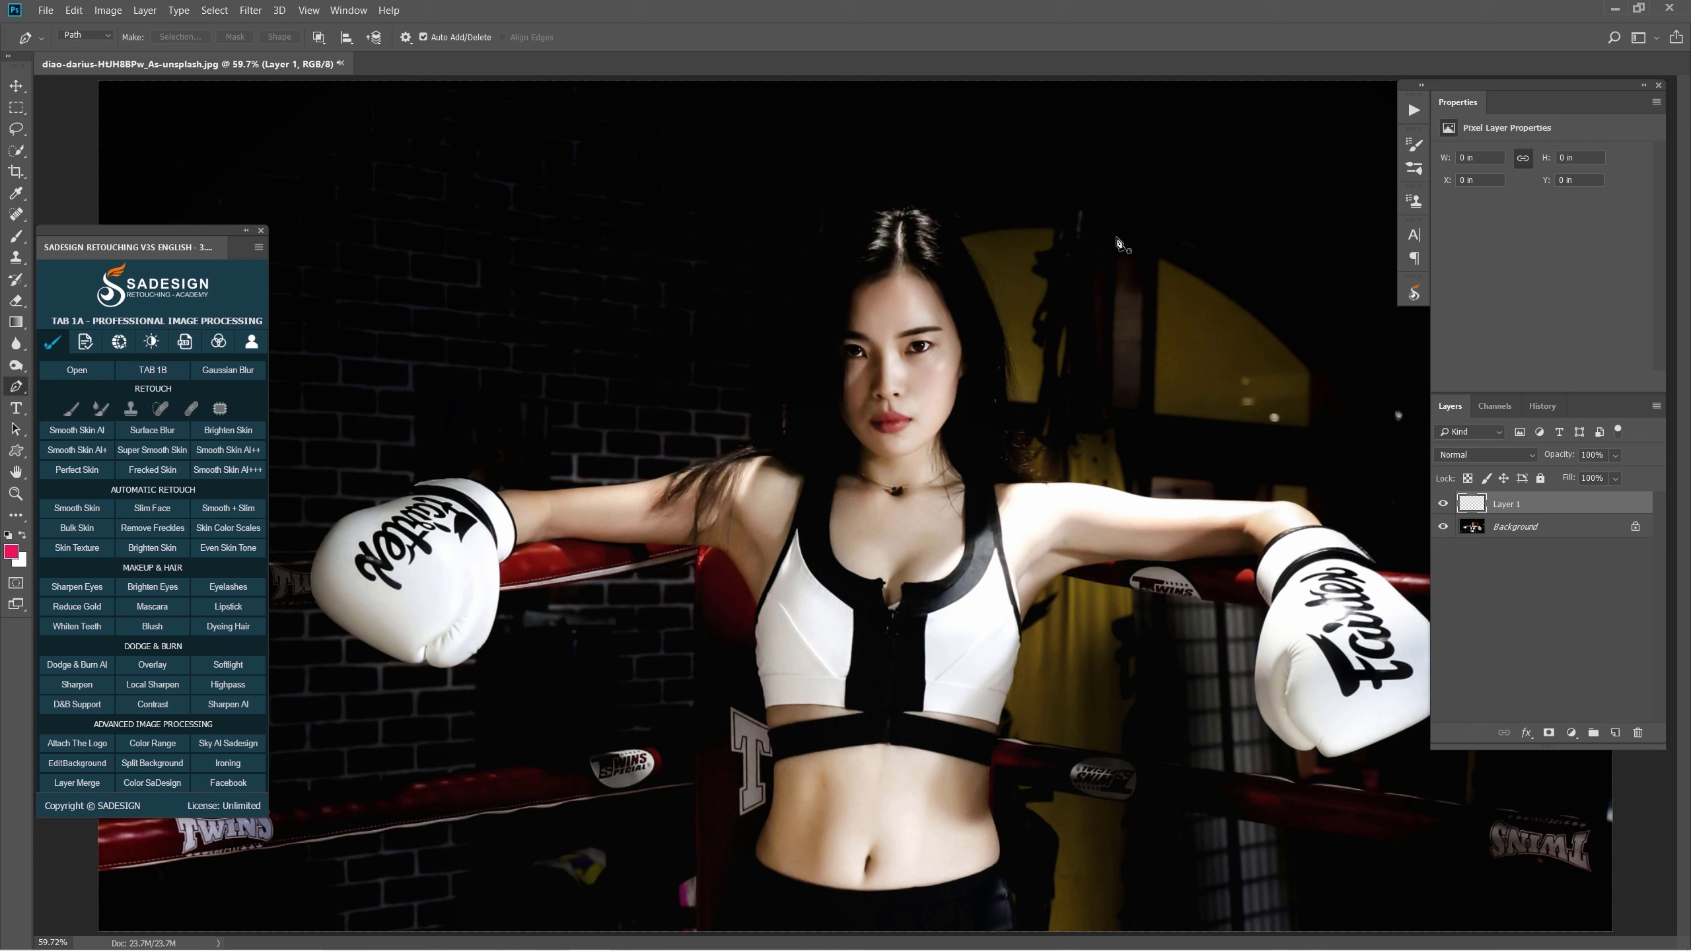
pyautogui.click(1260, 221)
pyautogui.click(890, 689)
pyautogui.click(479, 317)
# Stroke the triangular path with the Brush in the pink foreground colour, without simulated pressure.
pyautogui.rightClick(1262, 224)
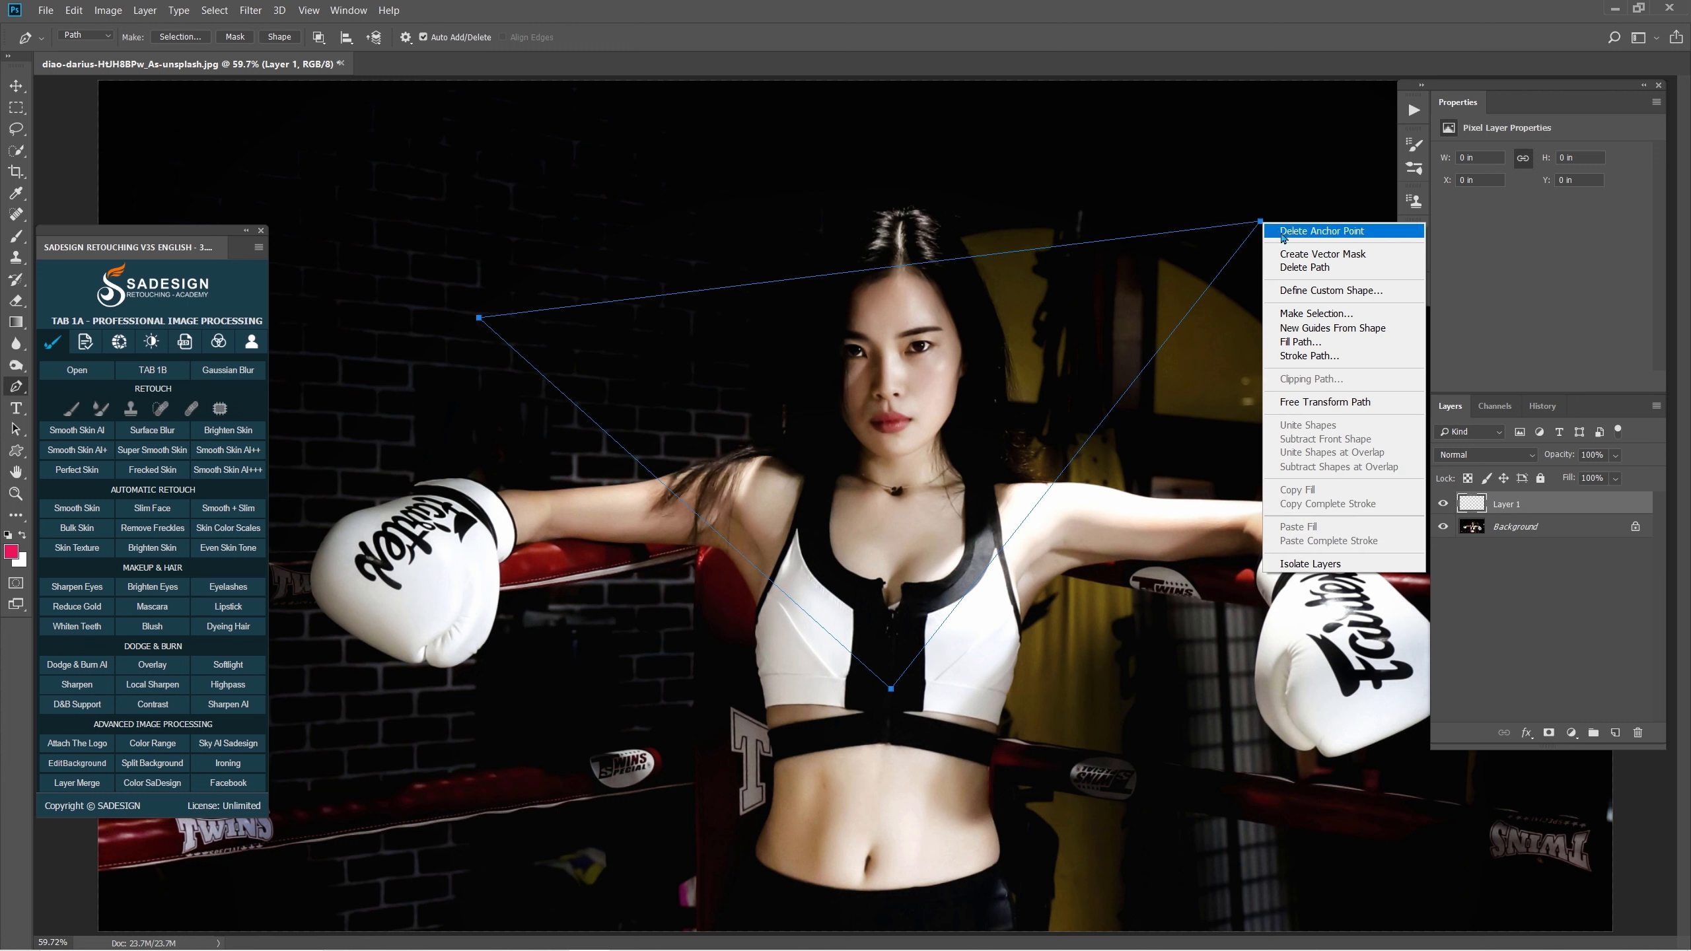
pyautogui.click(1317, 358)
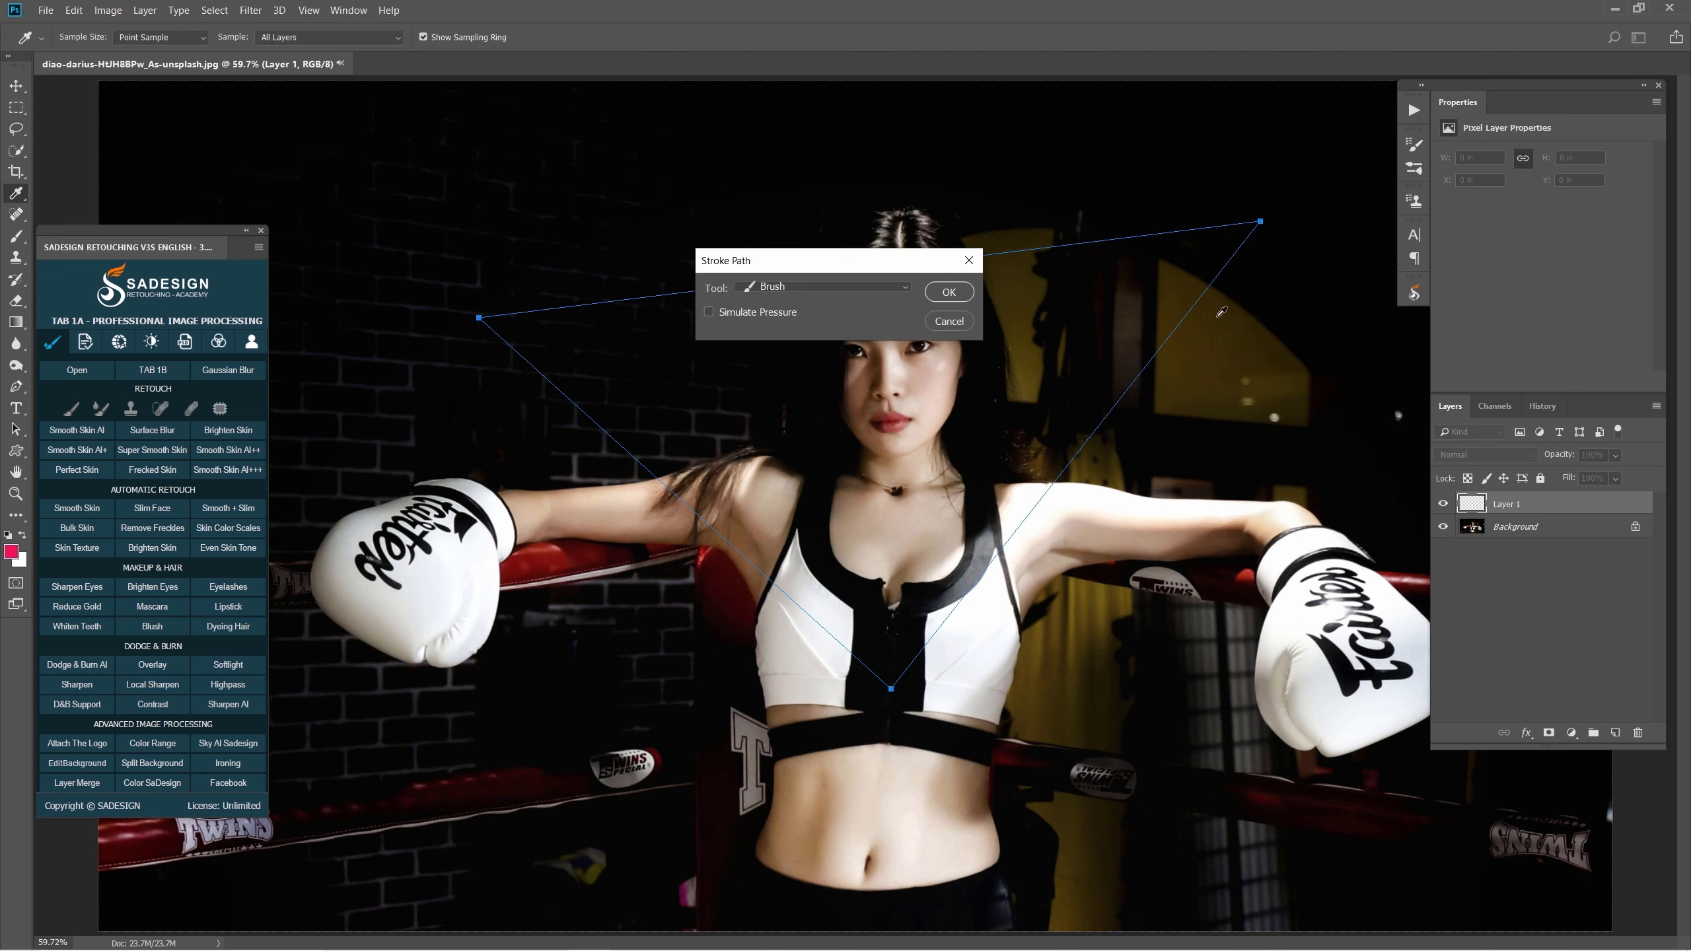
pyautogui.click(869, 286)
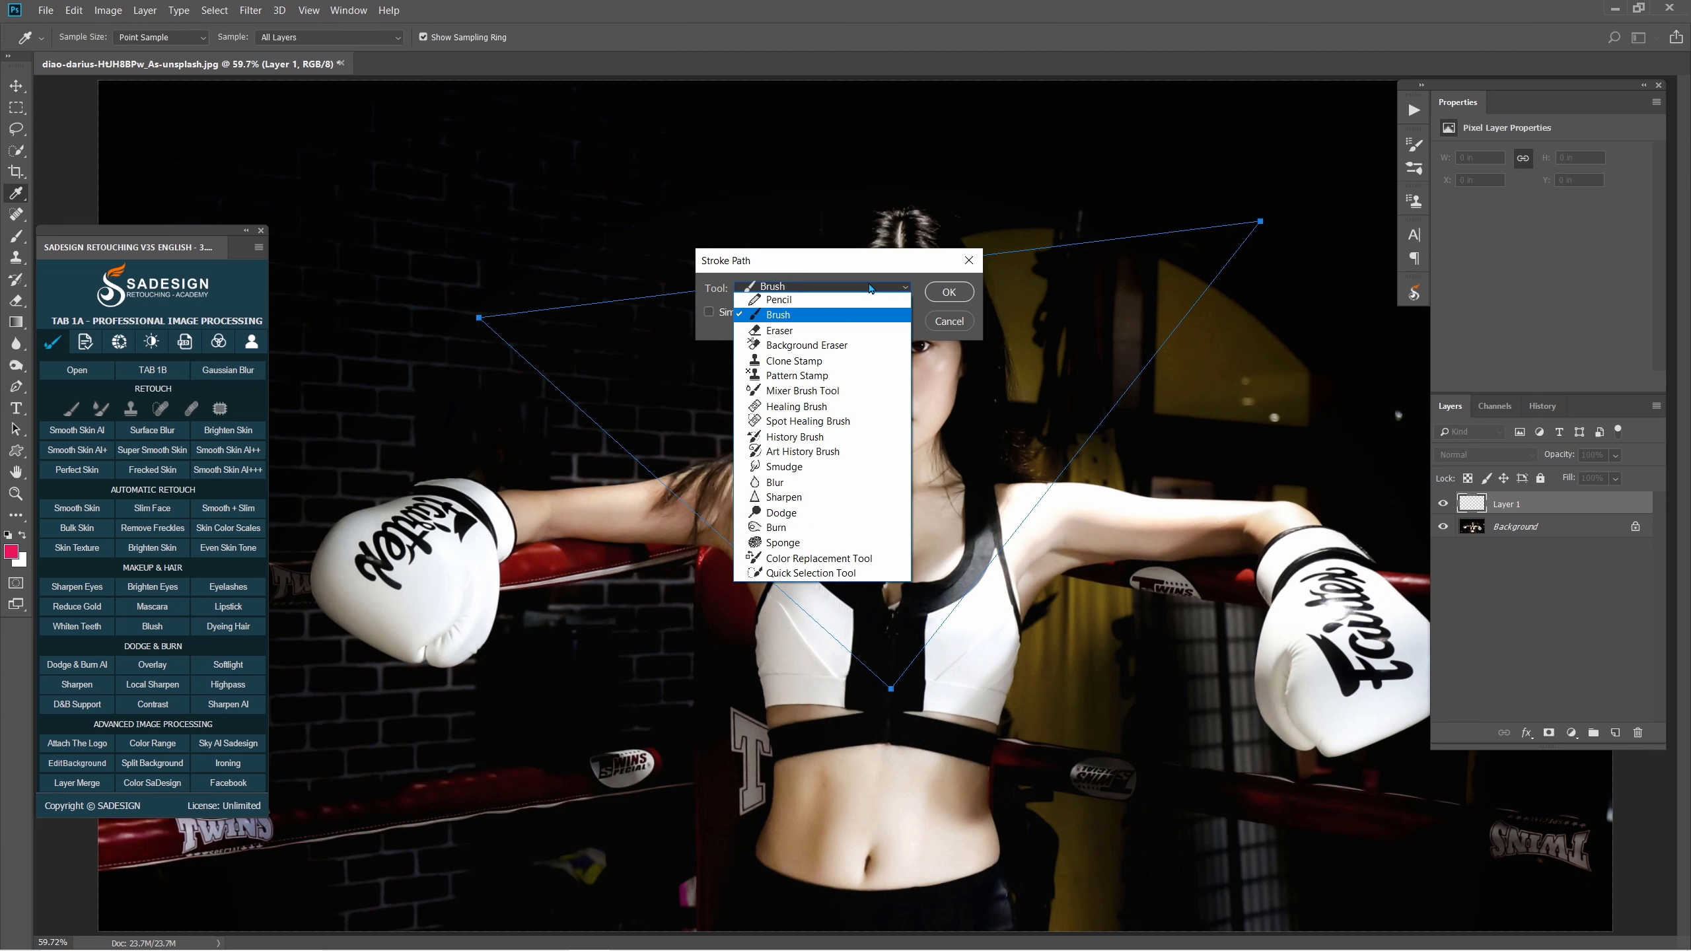
pyautogui.click(817, 320)
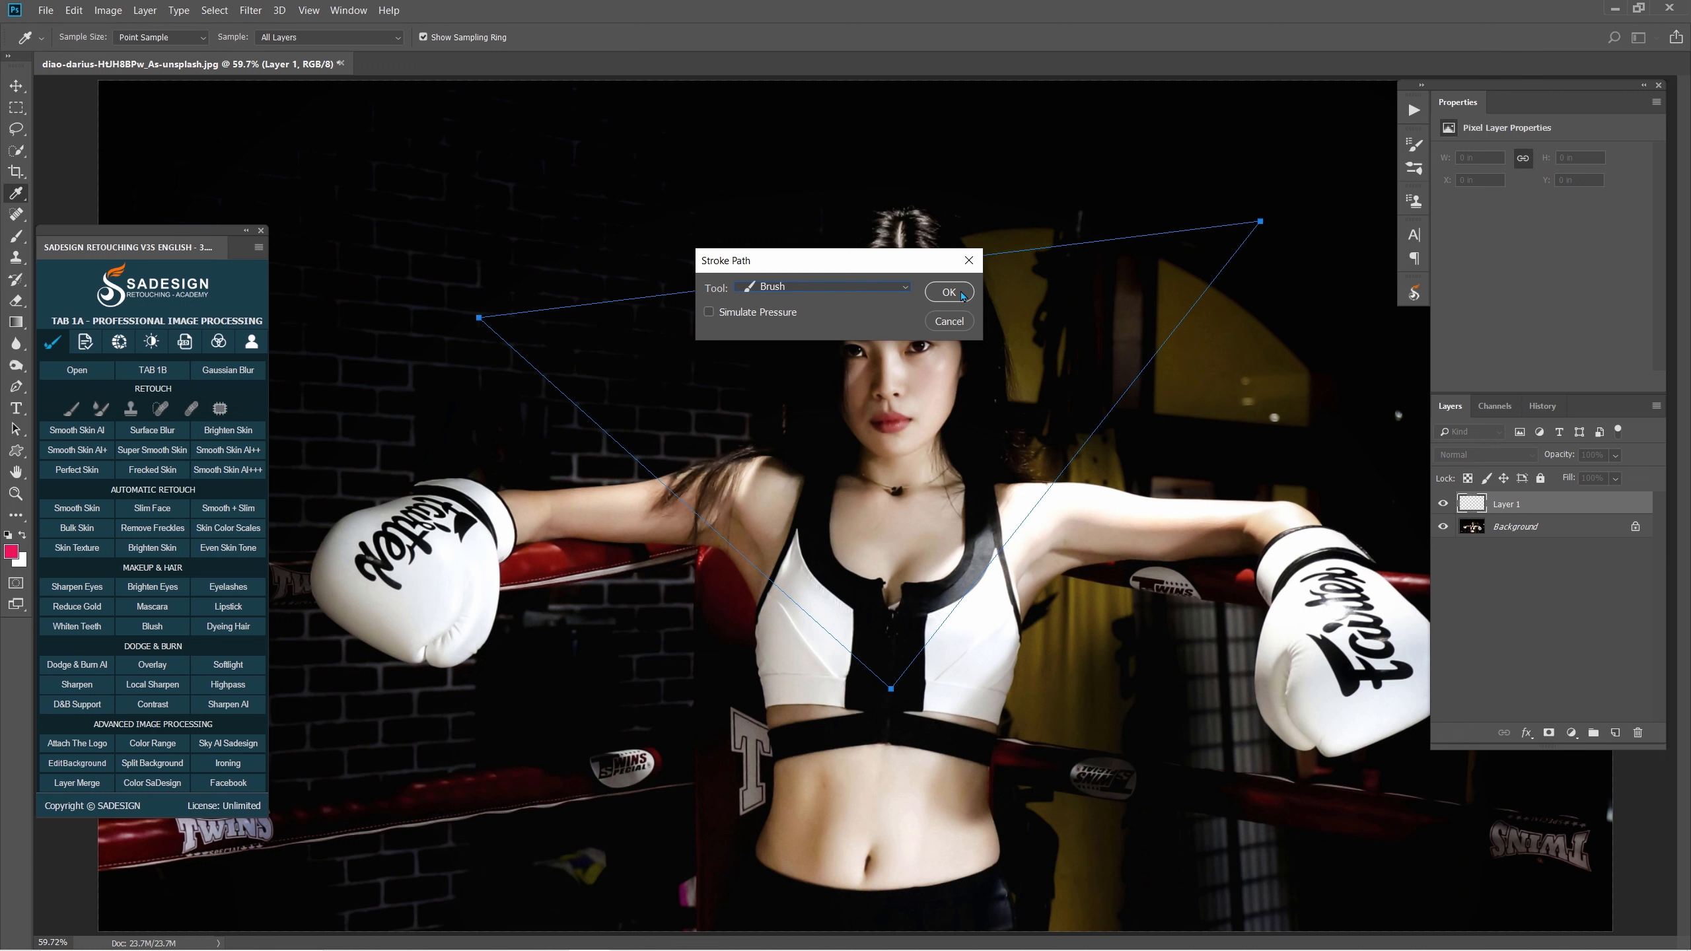
pyautogui.click(961, 293)
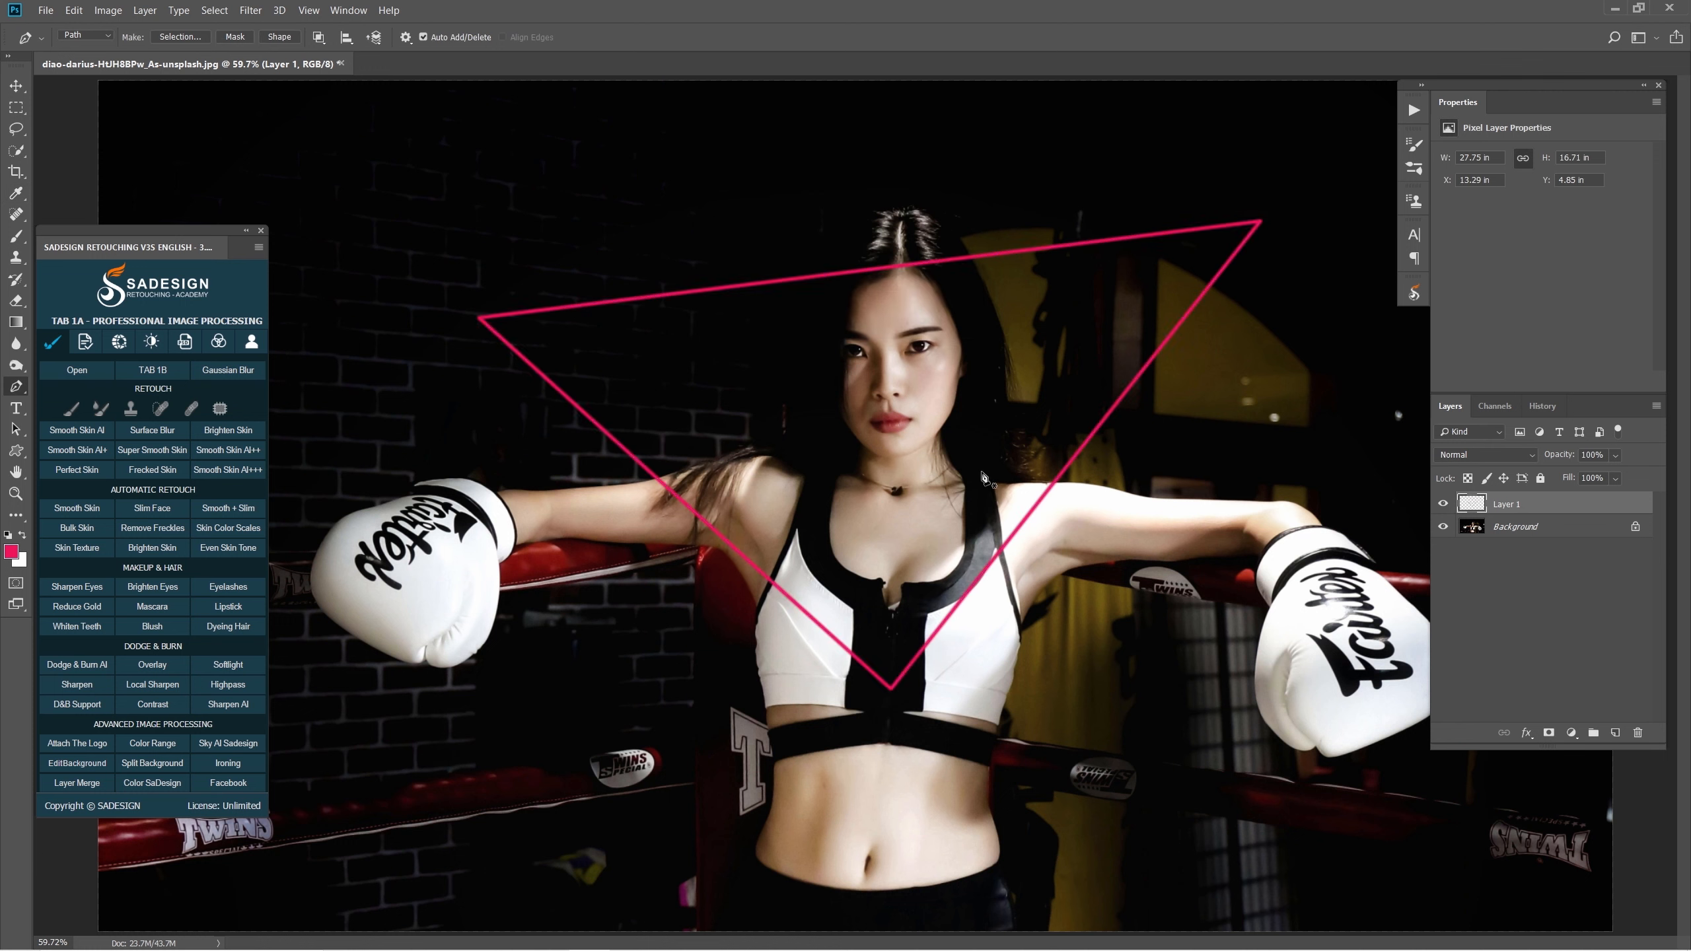
# Add a white Inner Glow to the triangle's layer with Normal blending, 100% opacity and 6 px size.
pyautogui.click(1525, 732)
pyautogui.click(1610, 752)
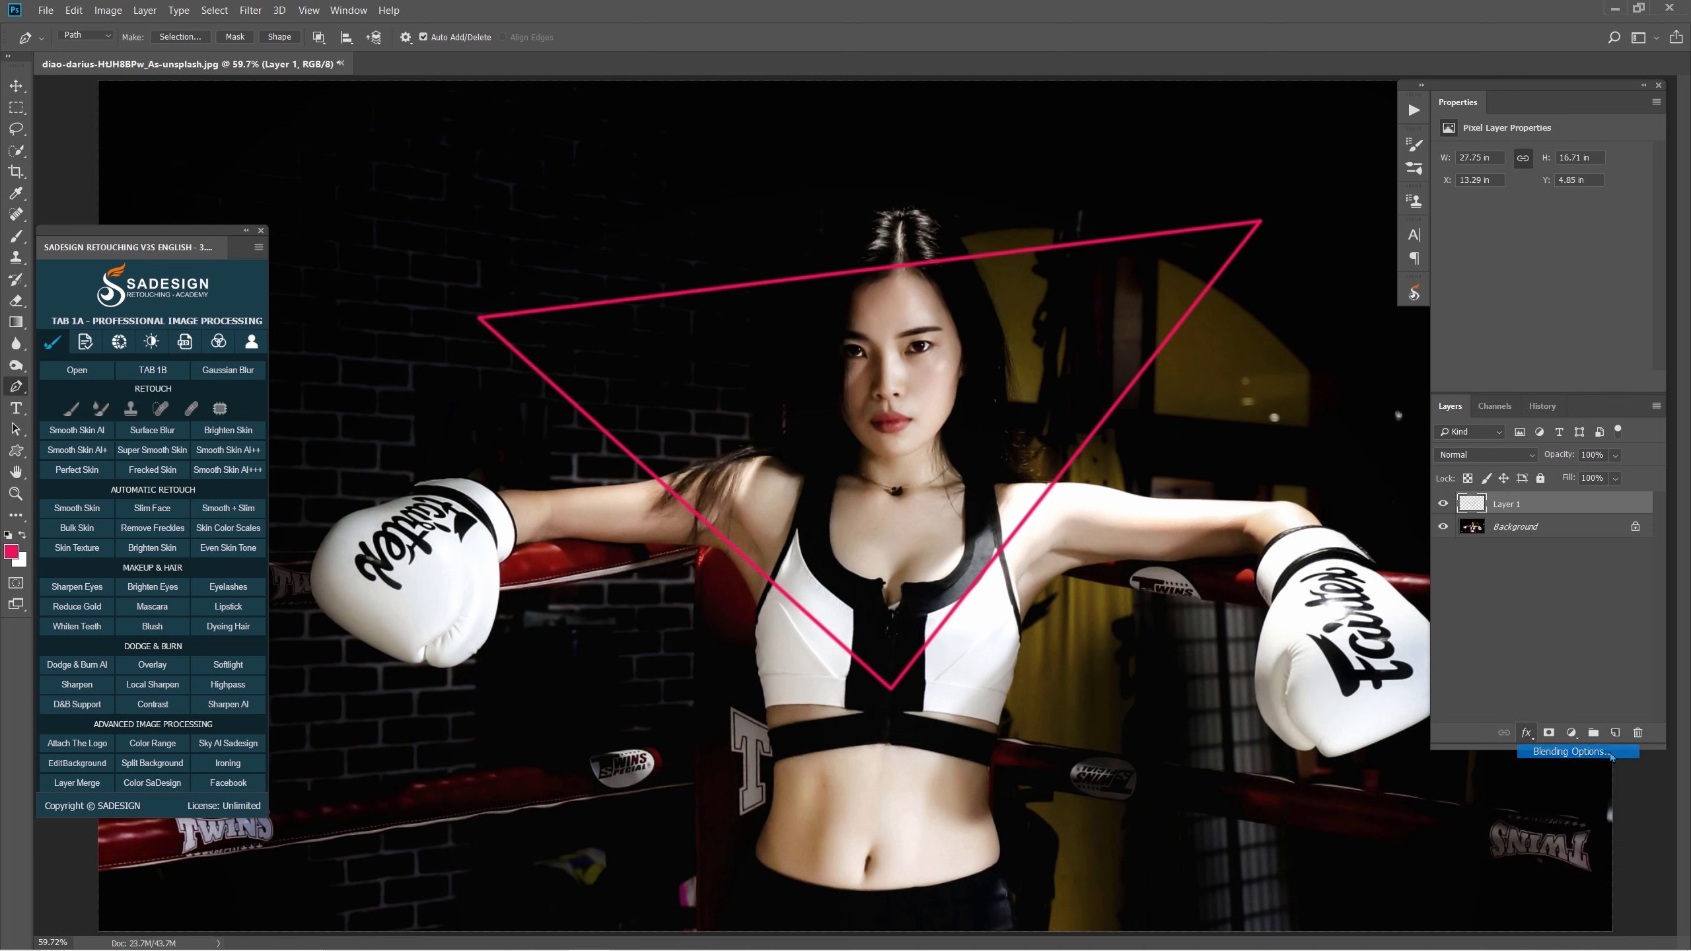
pyautogui.click(628, 708)
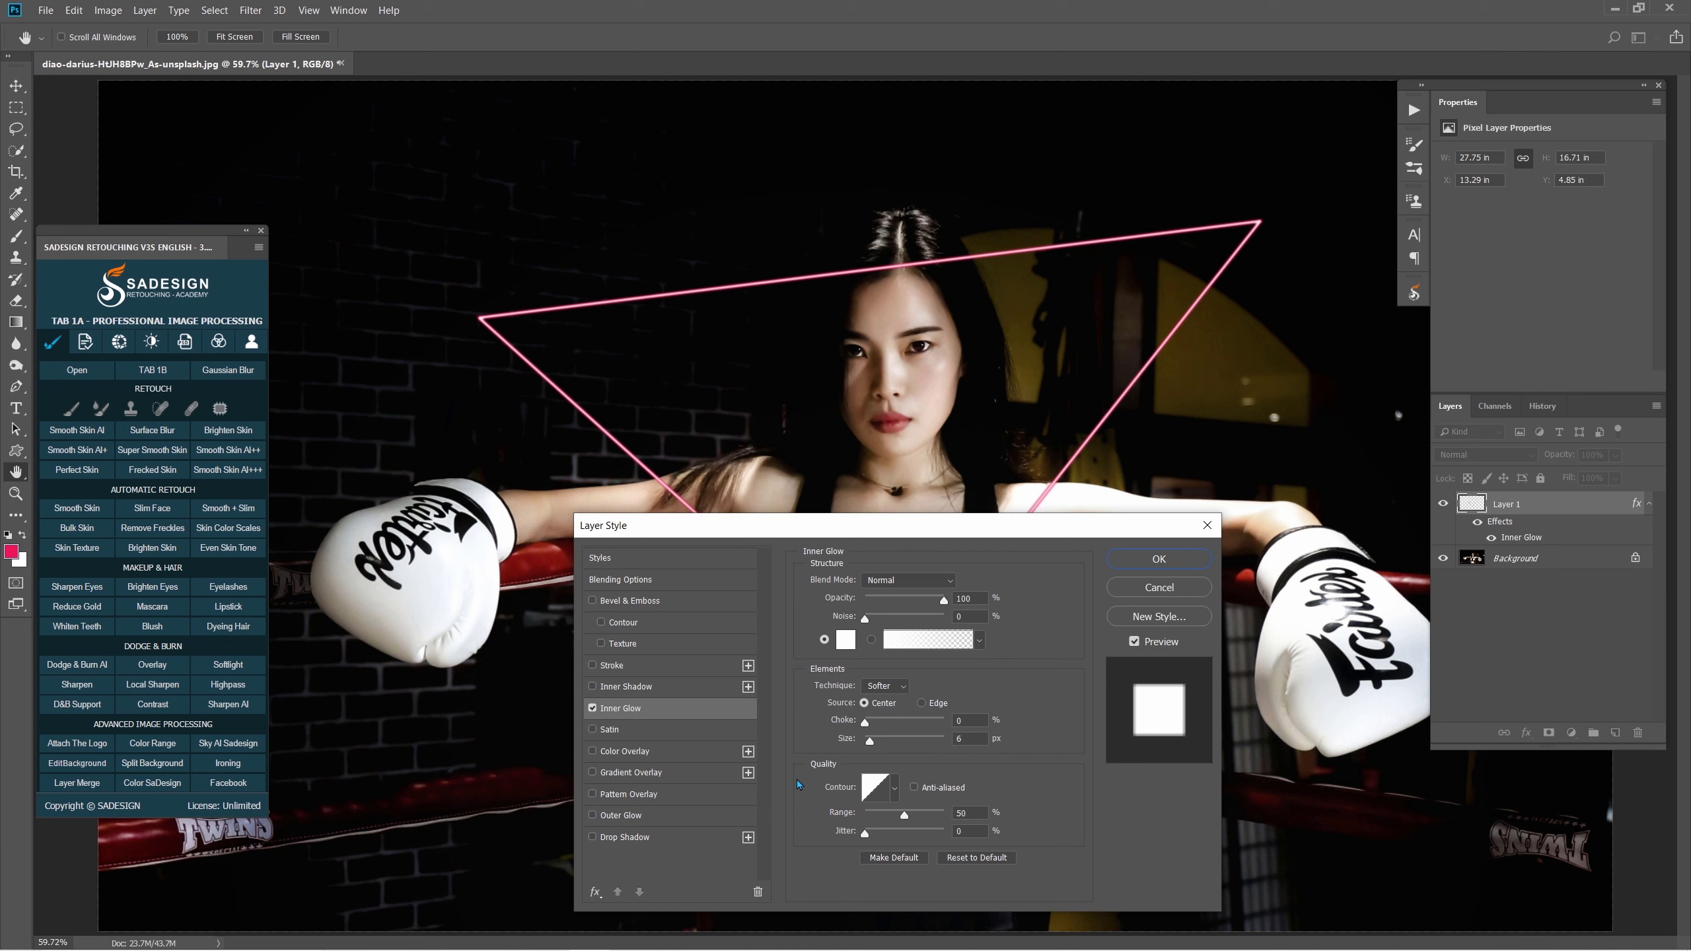
# Add a pink Outer Glow (Linear Dodge (Add), 50%, 20 px) and Drop Shadow (Linear Dodge (Add), 70%, 40 px) to the triangle's layer.
pyautogui.click(626, 817)
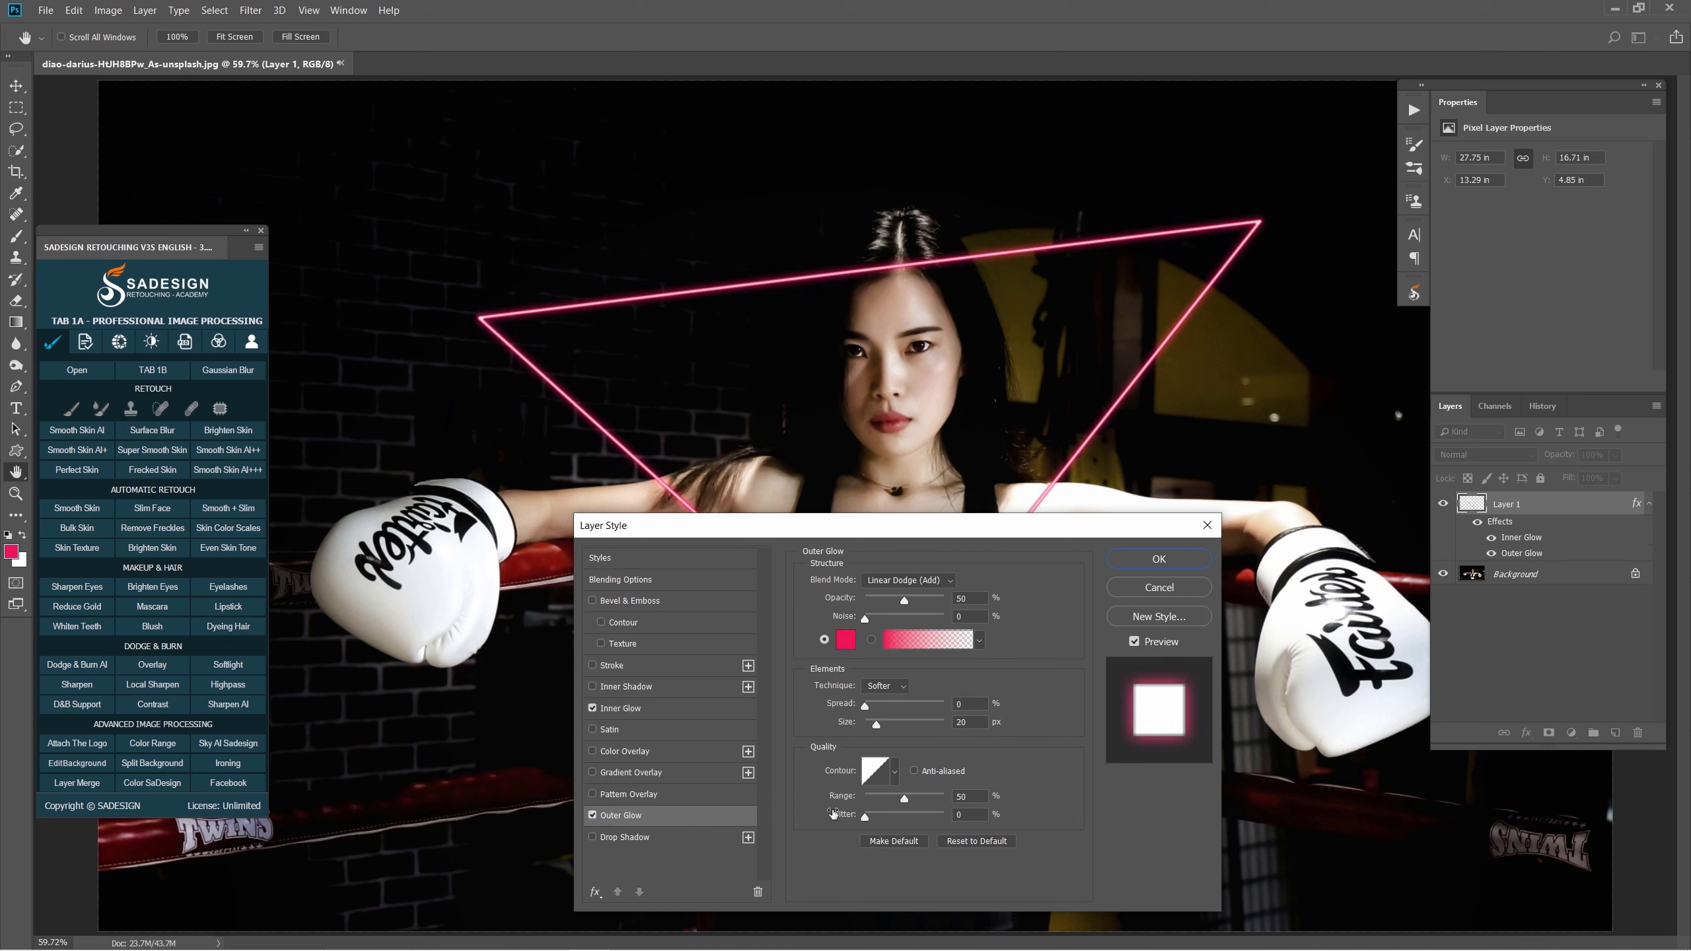
pyautogui.click(626, 838)
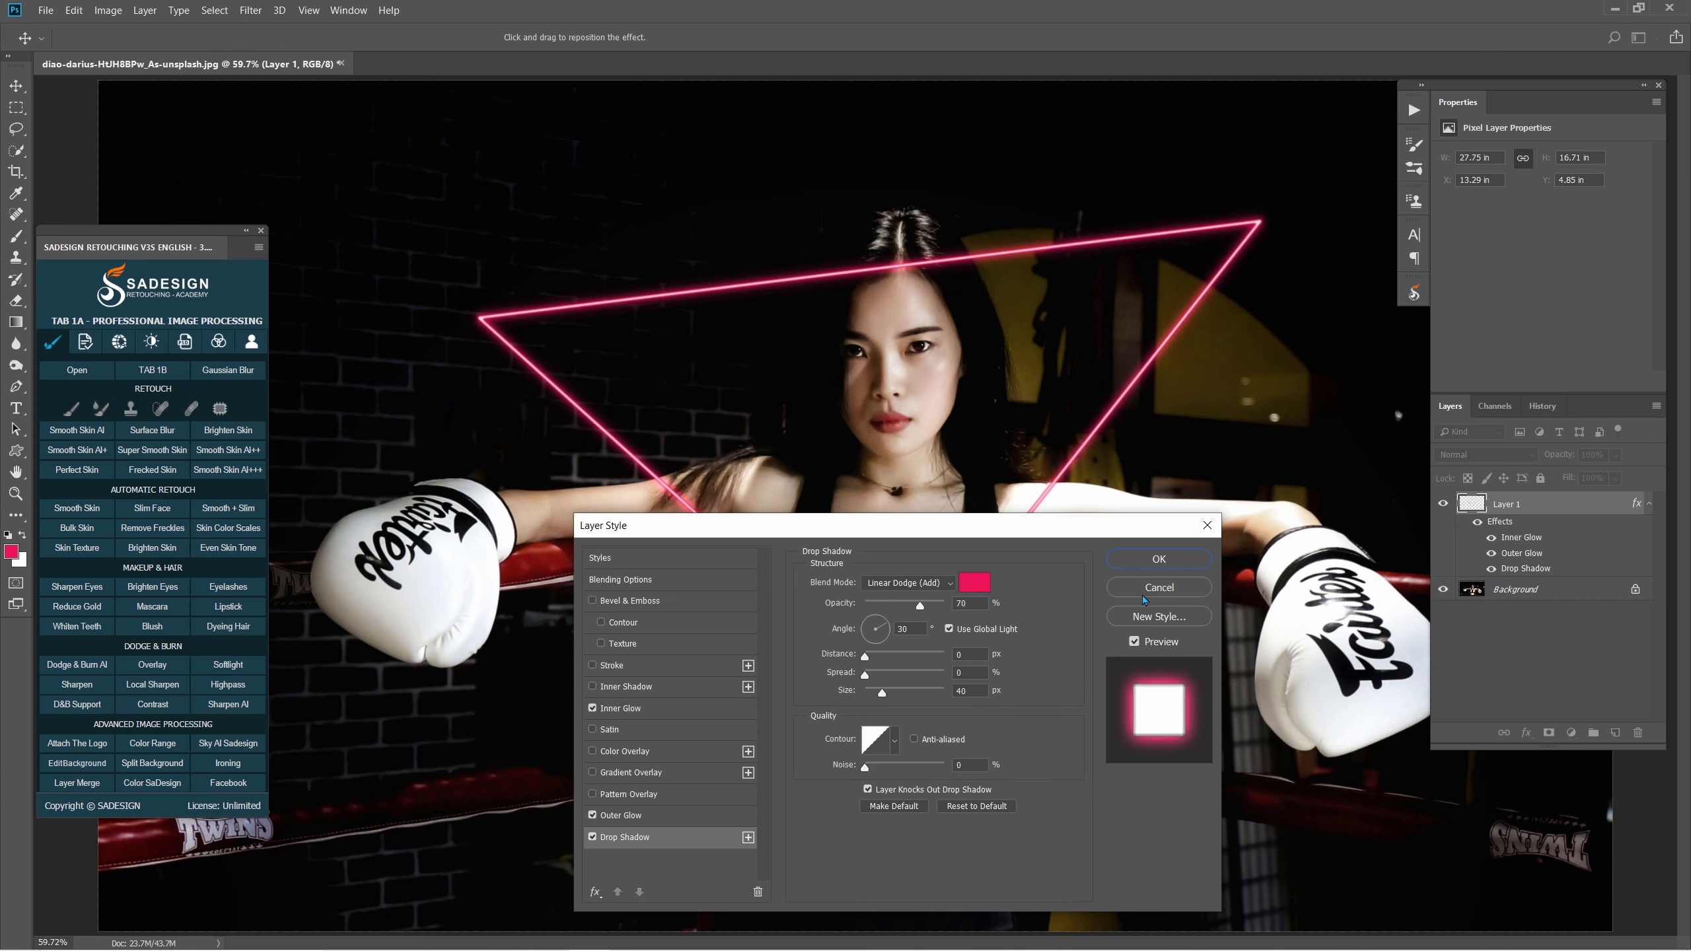
pyautogui.click(1133, 641)
pyautogui.click(1133, 641)
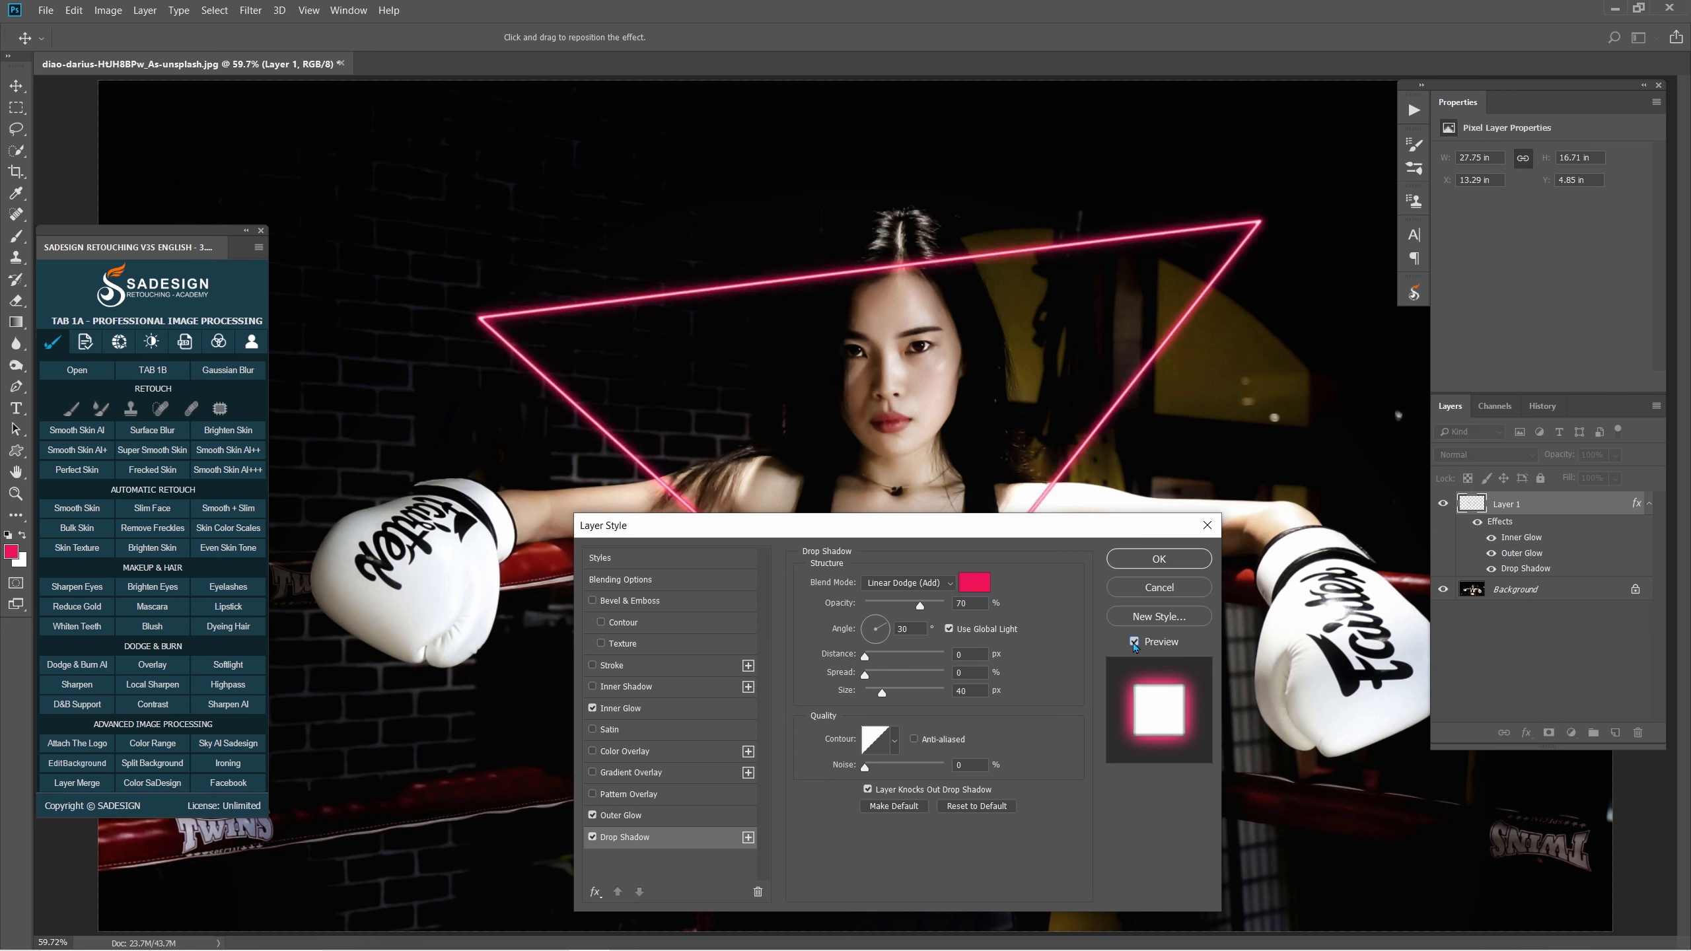
pyautogui.click(1159, 559)
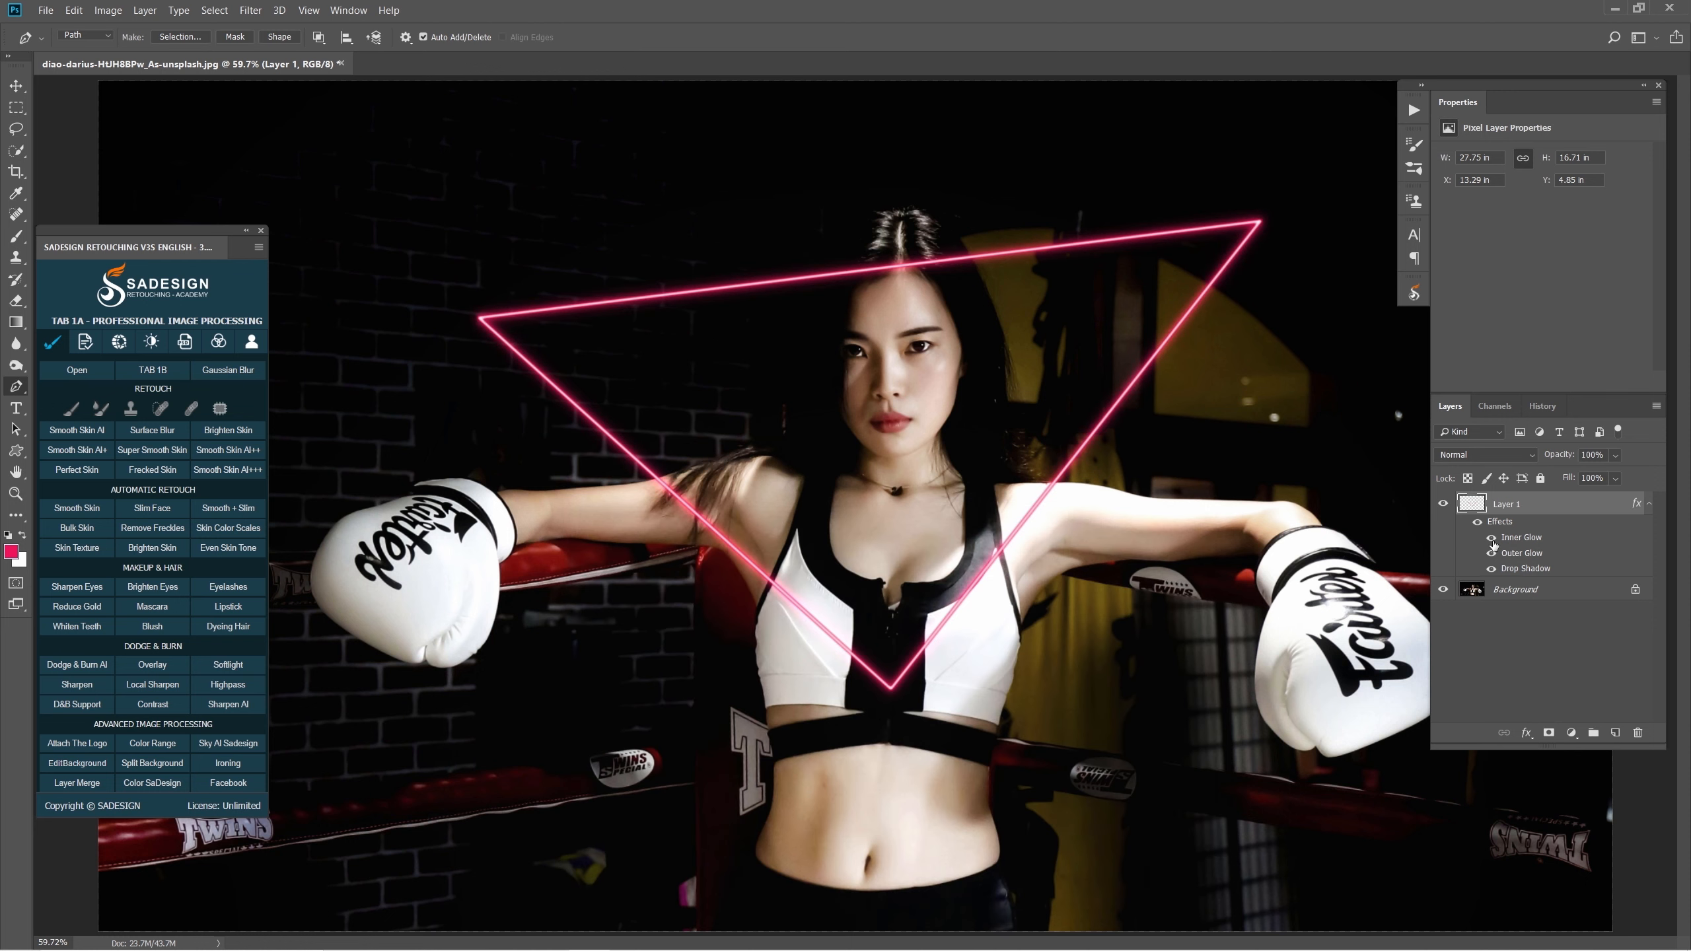
# Collapse the triangle layer's effects list and create a new empty layer above it.
pyautogui.click(1647, 504)
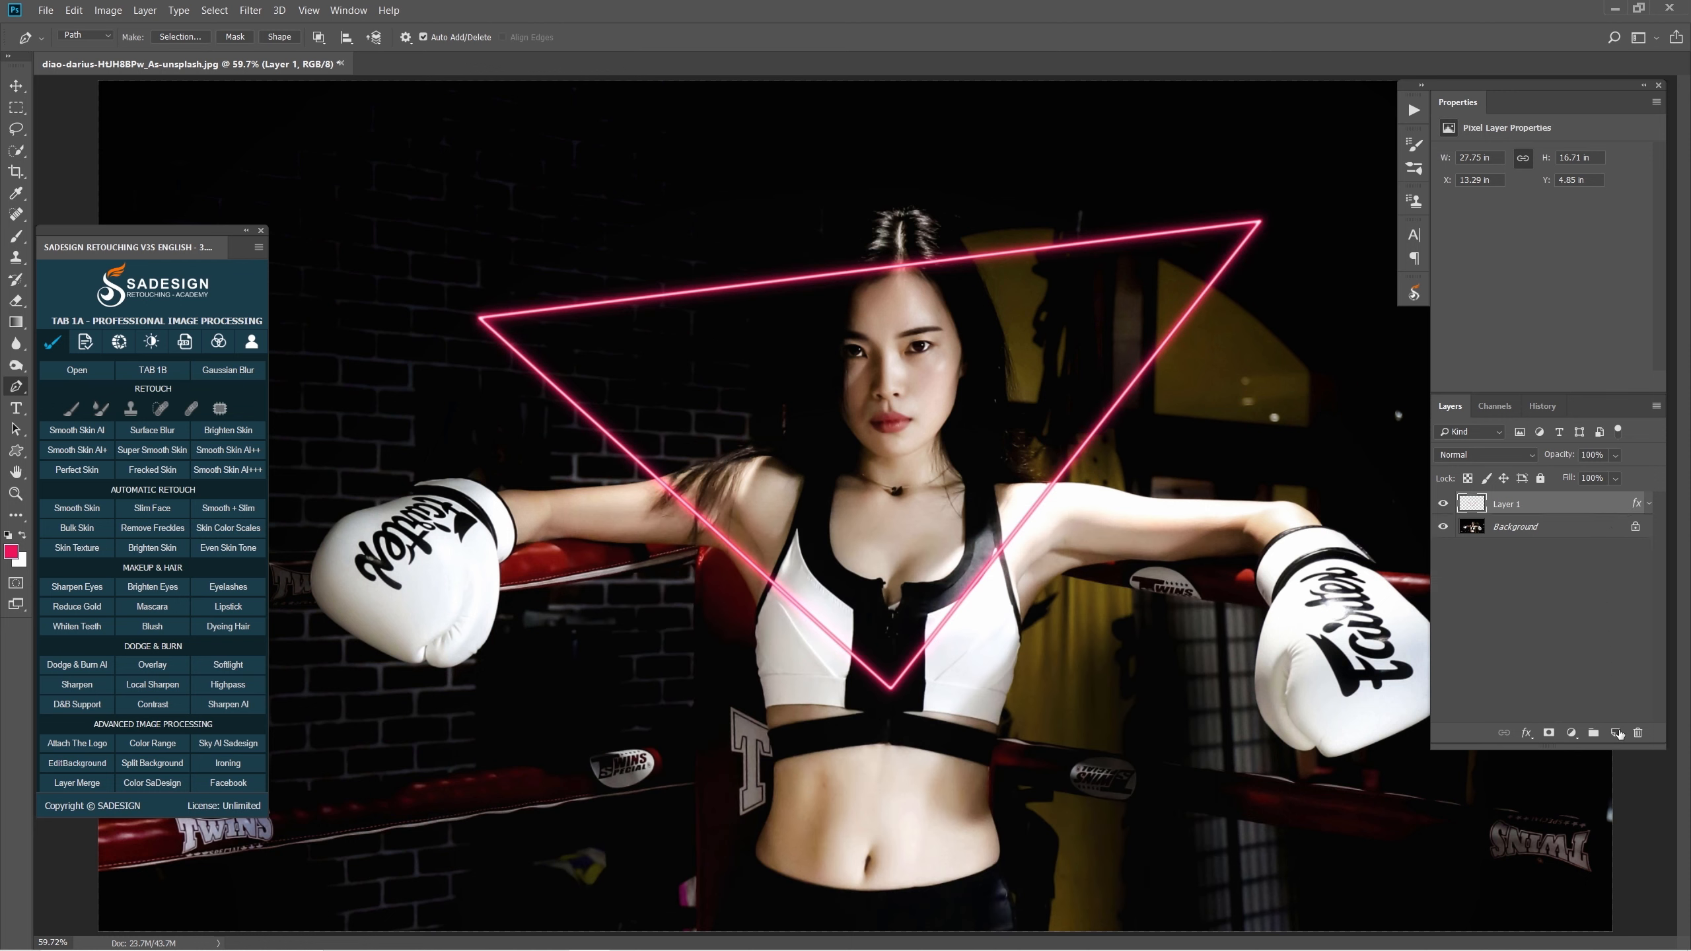
pyautogui.press('b')
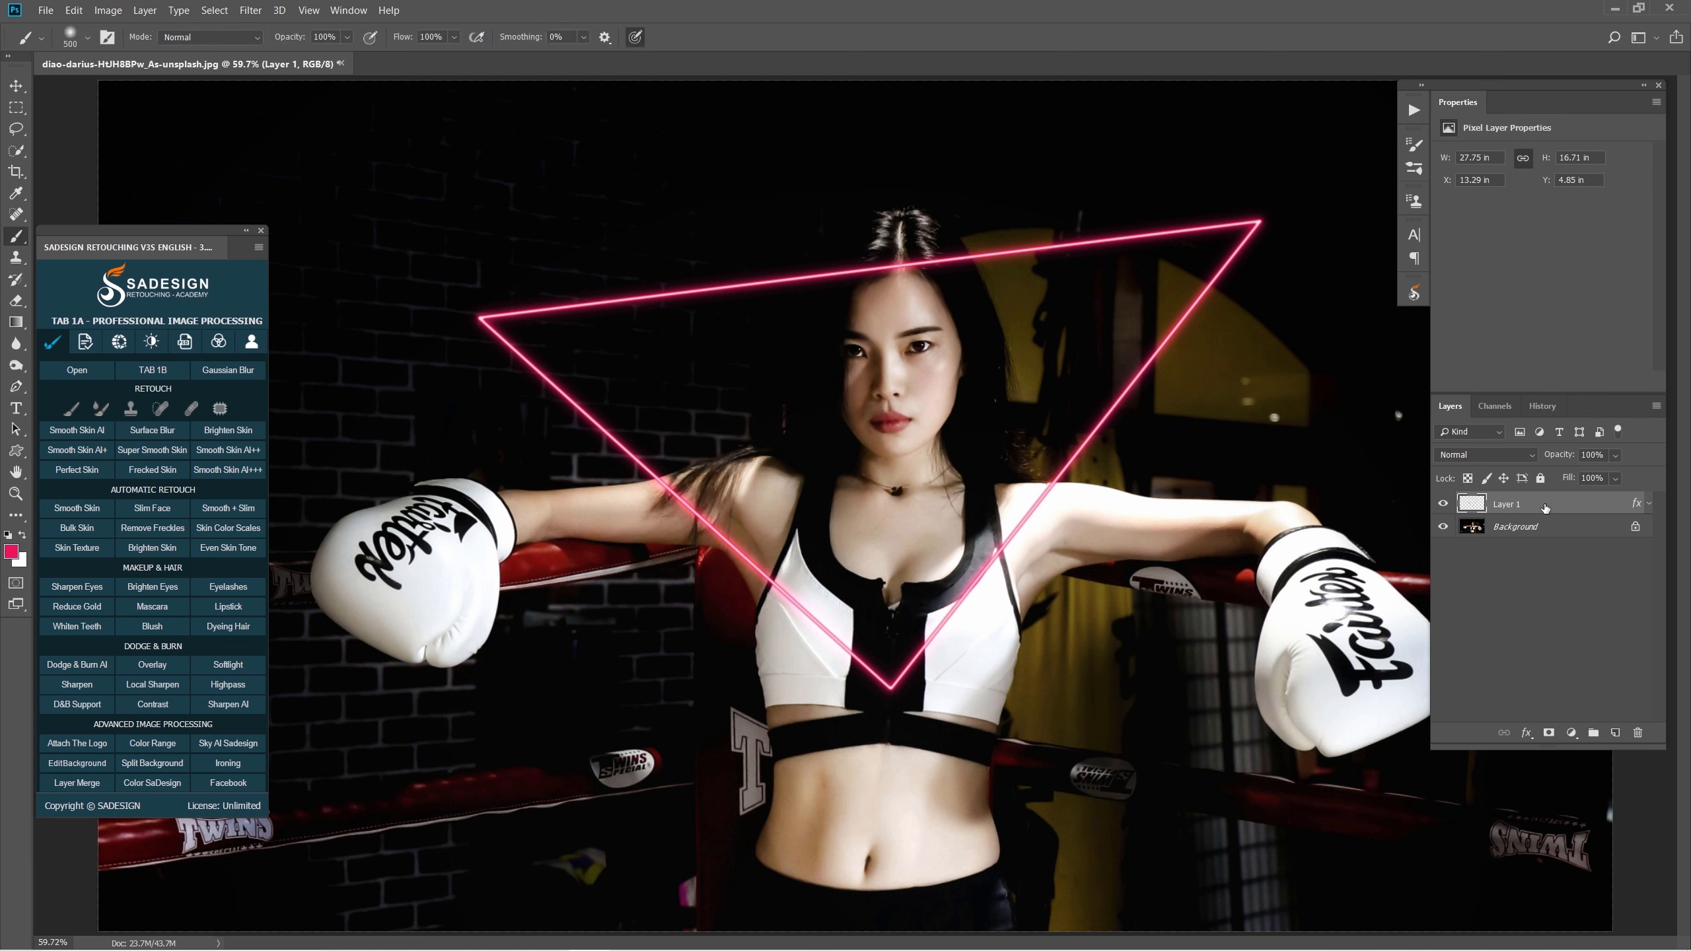
pyautogui.click(1615, 733)
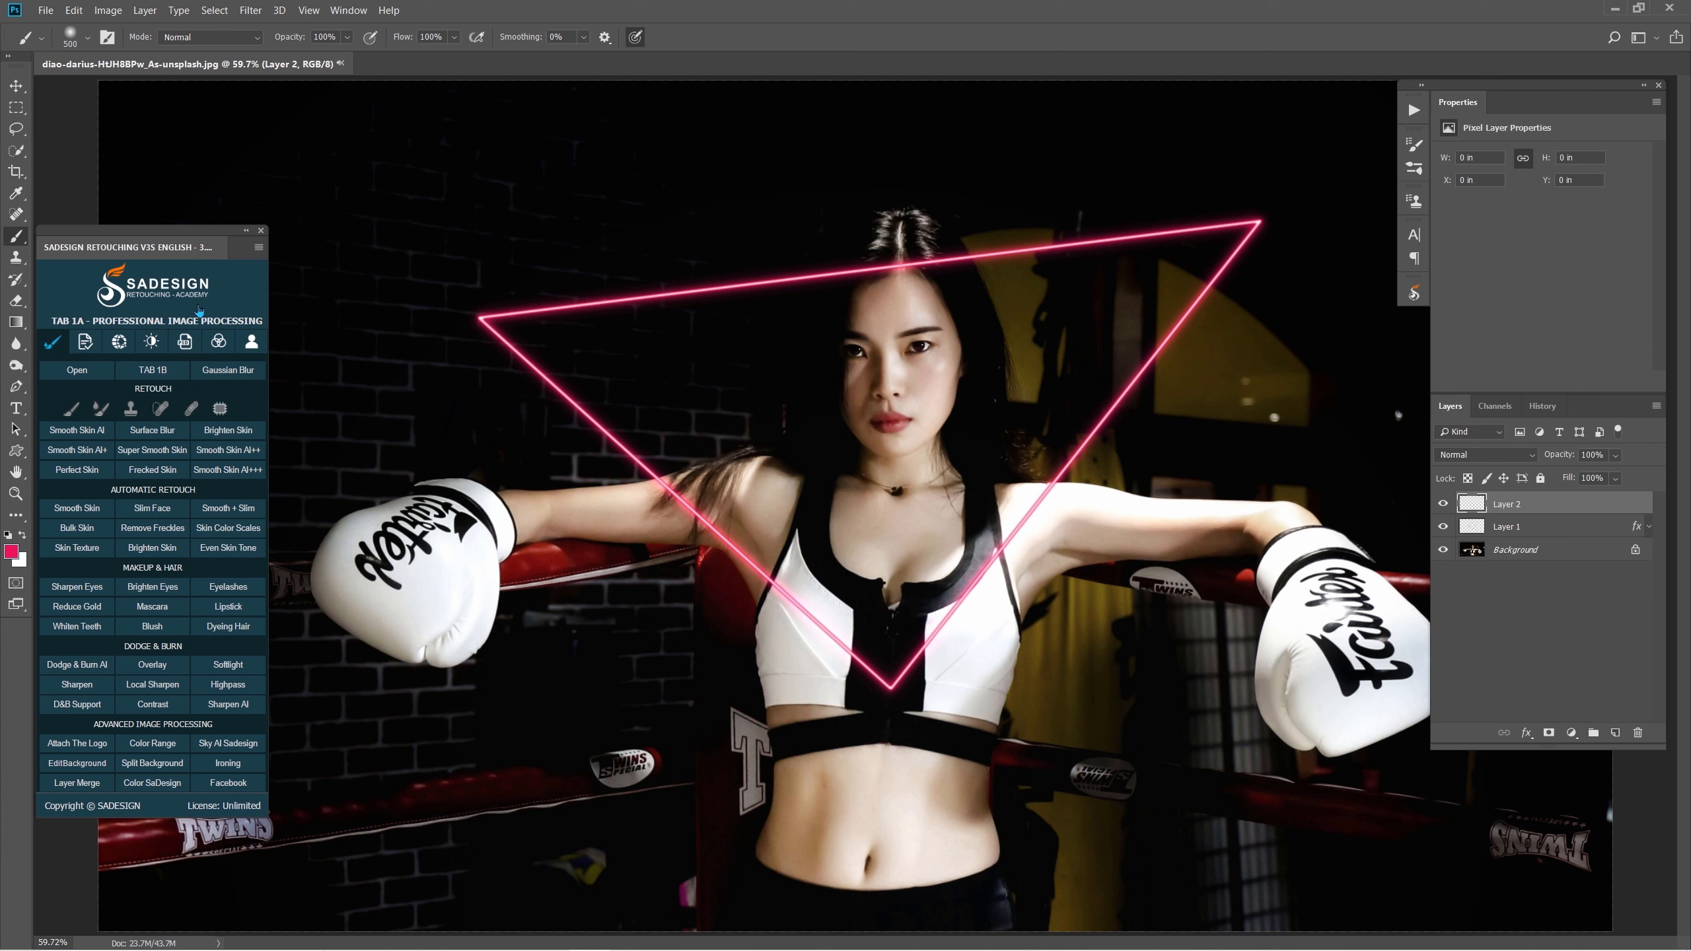
# Set the Soft Round brush size to 130 px for a wider stroke.
pyautogui.rightClick(17, 239)
pyautogui.click(80, 236)
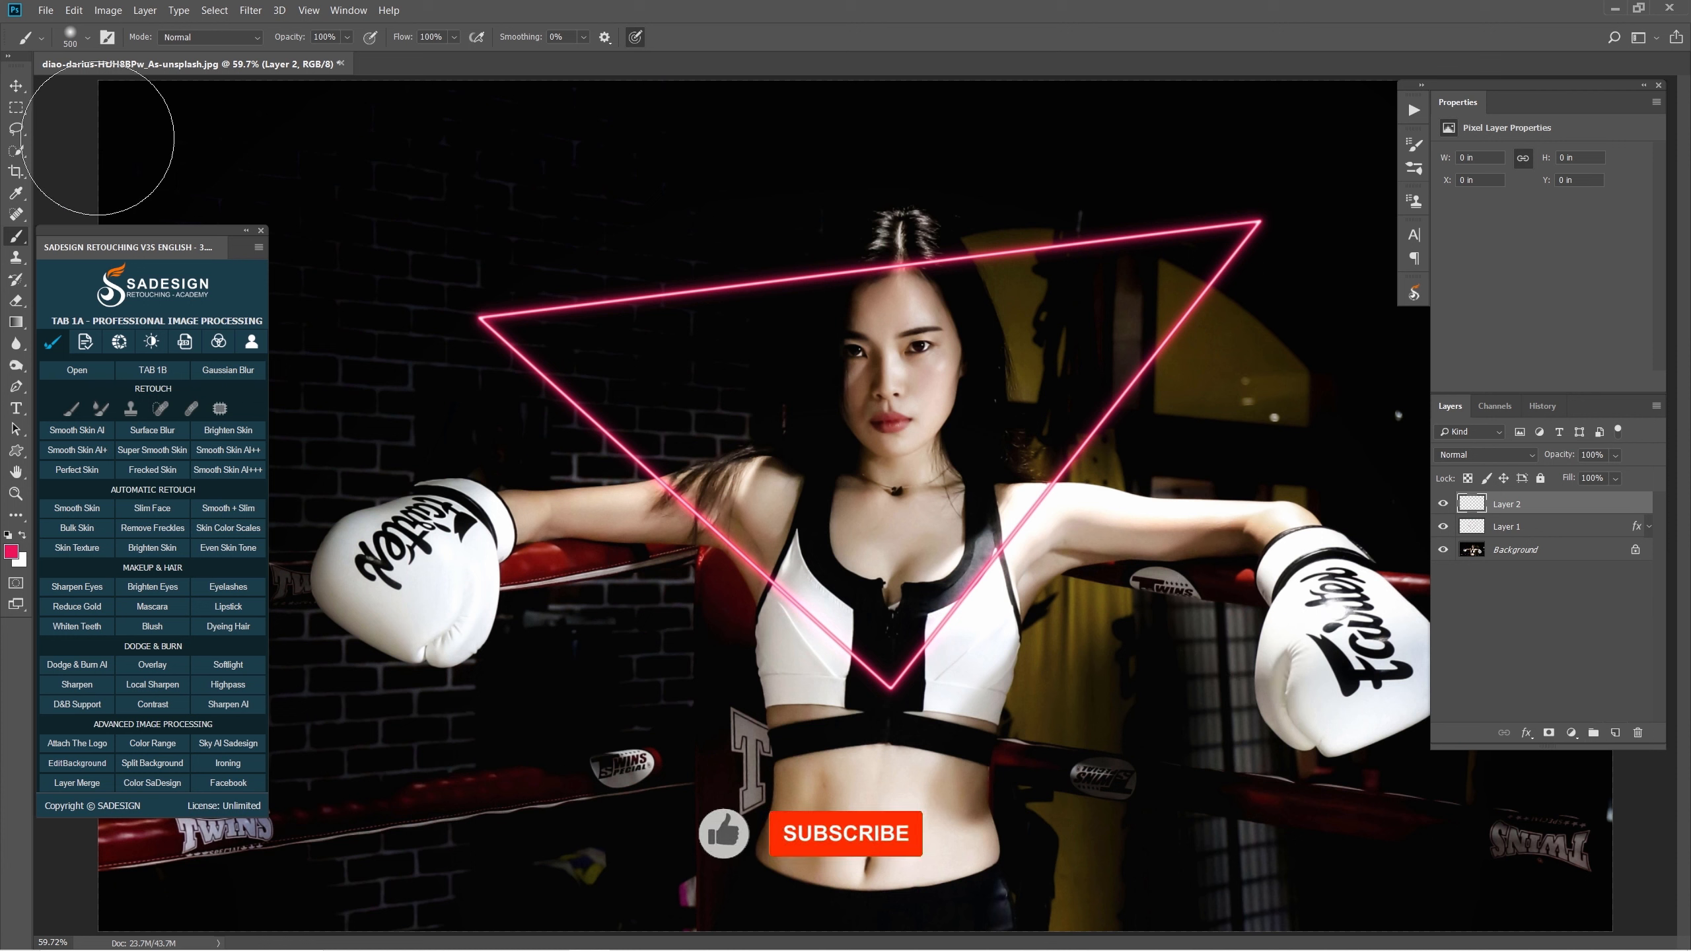
pyautogui.click(93, 42)
pyautogui.click(175, 68)
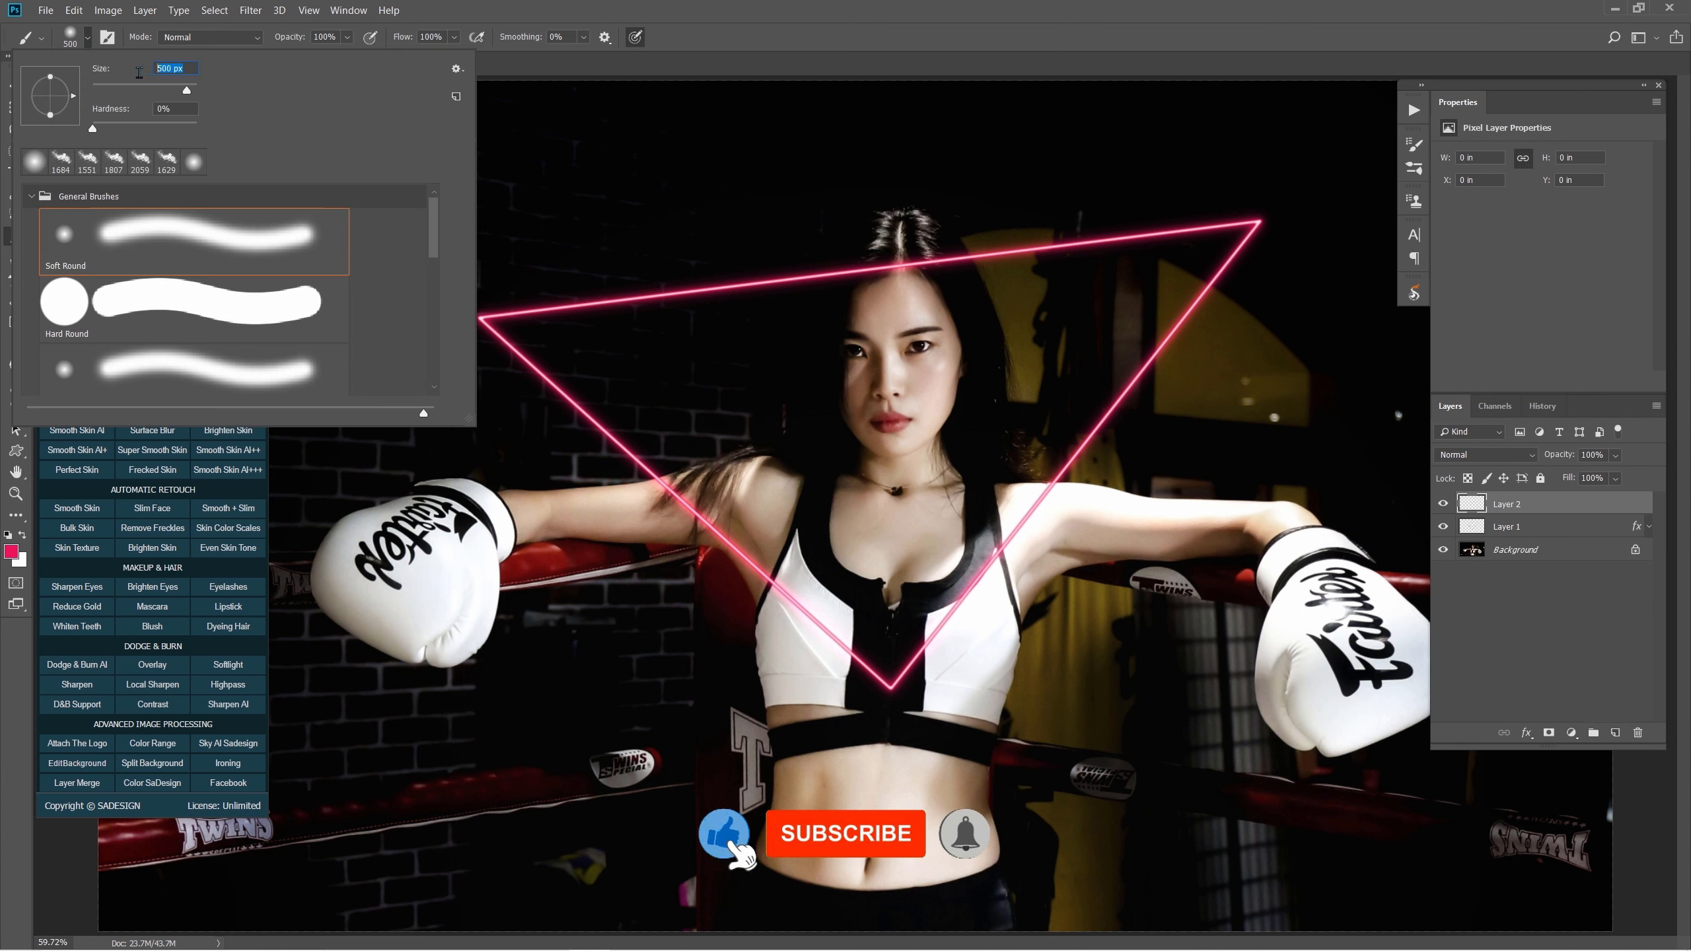
pyautogui.write('130')
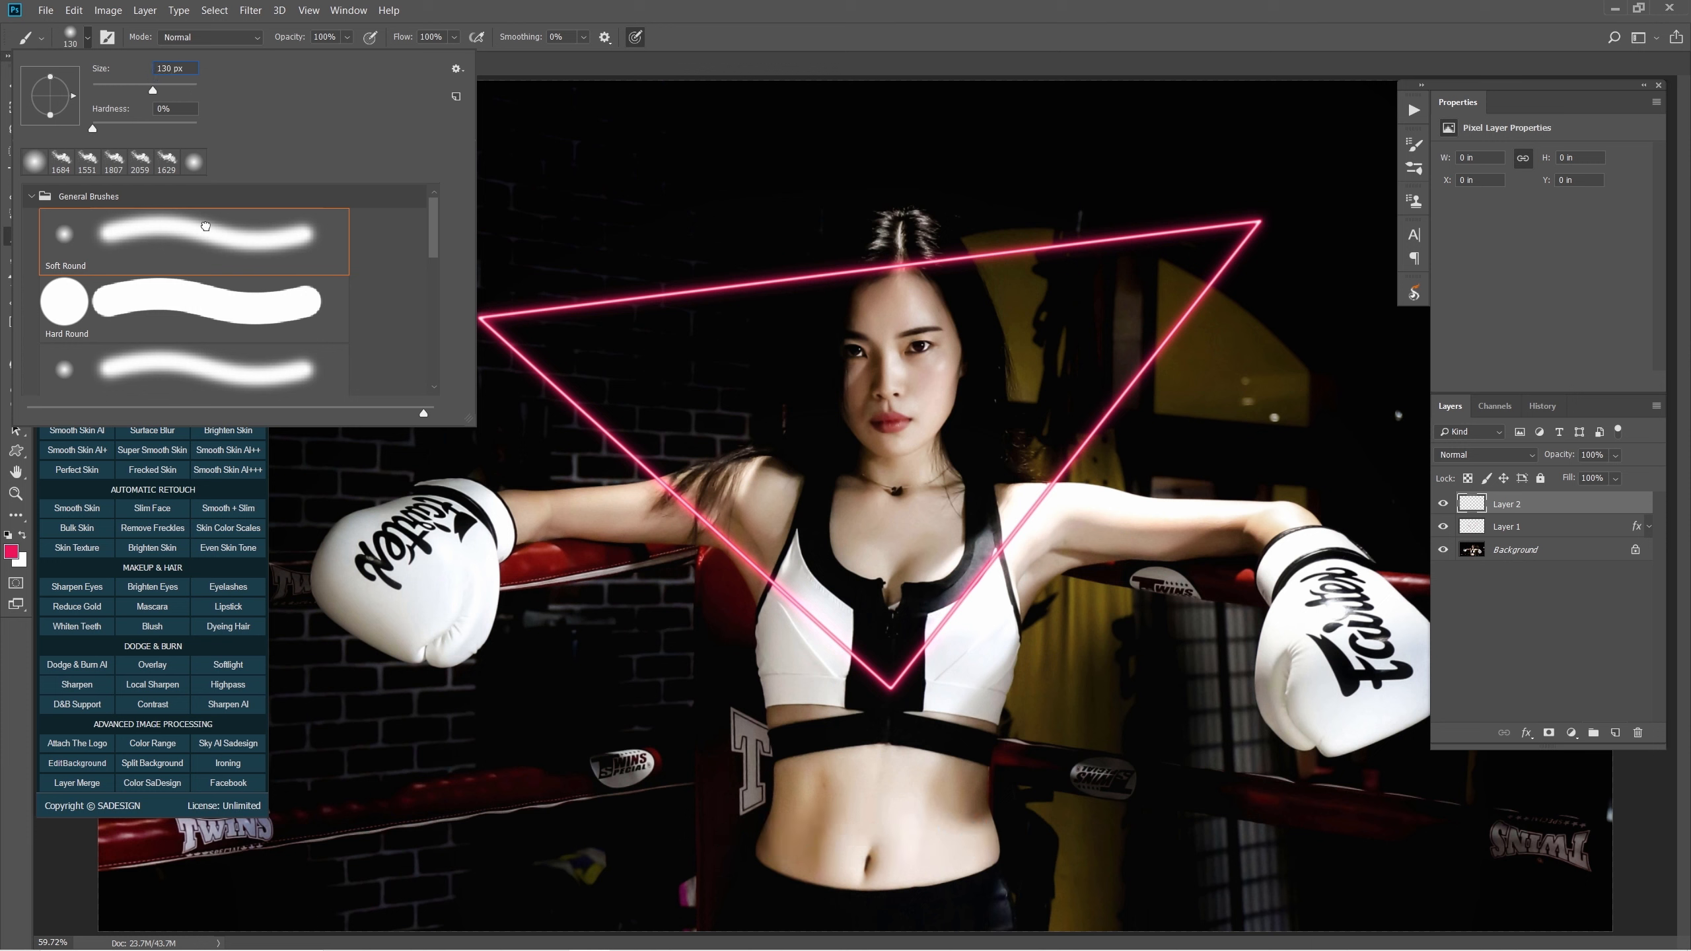
pyautogui.press('Return')
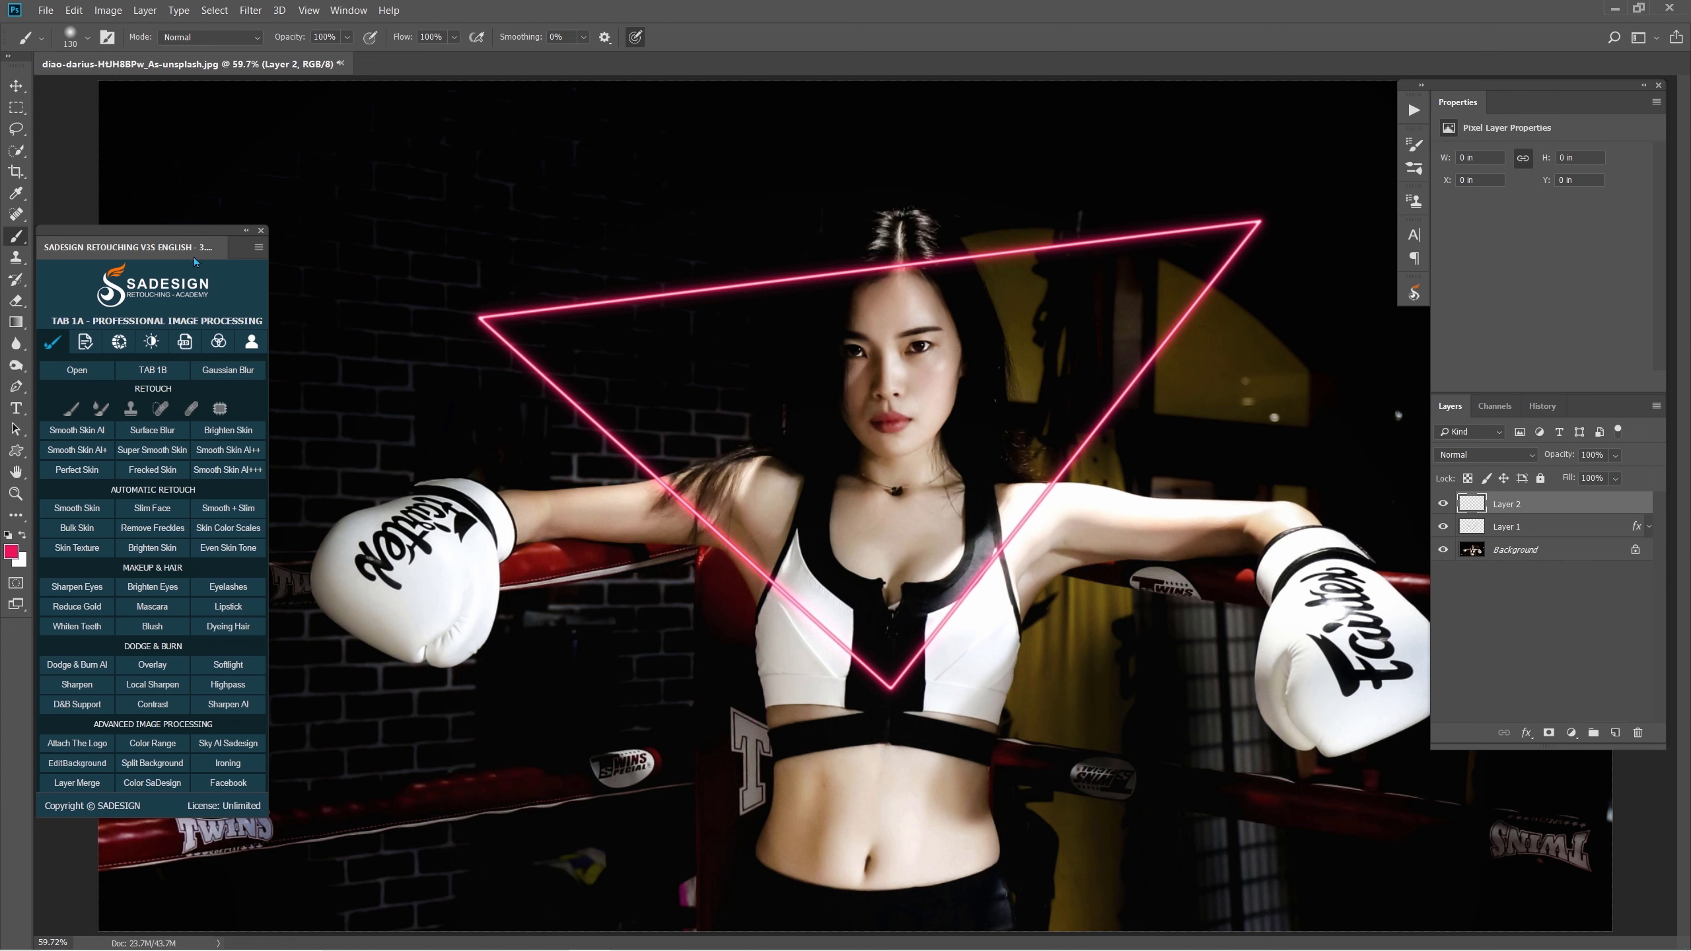
# Show the hidden triangular path again and stroke it with the Brush on Layer 2.
pyautogui.press('p')
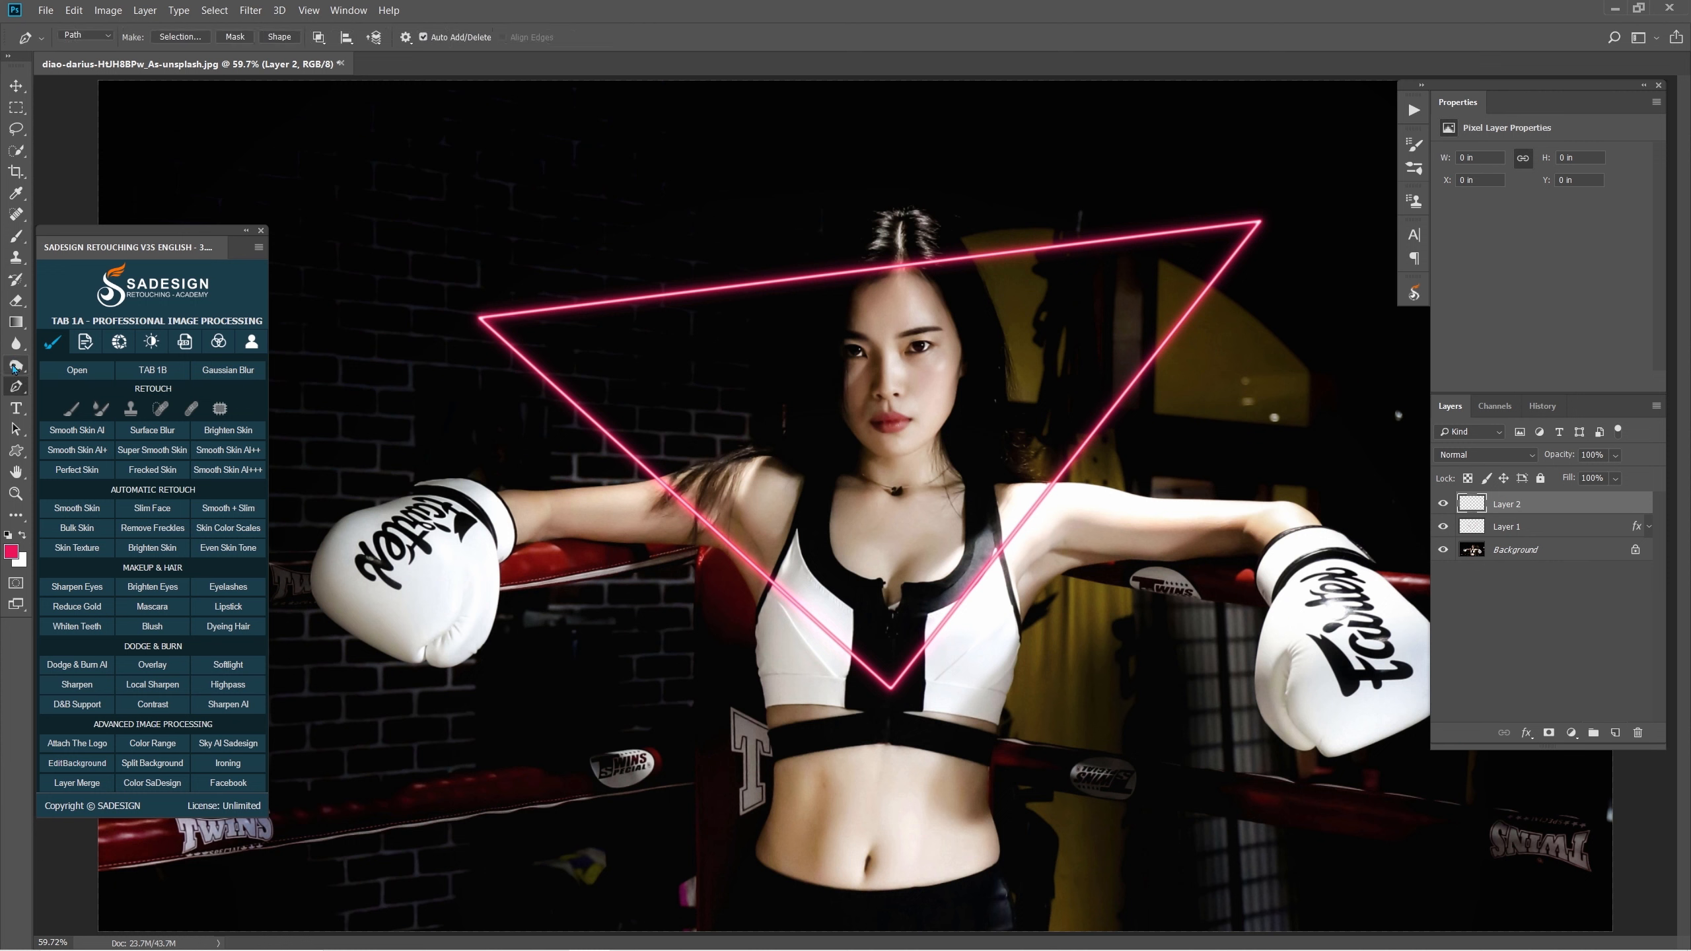
pyautogui.rightClick(16, 387)
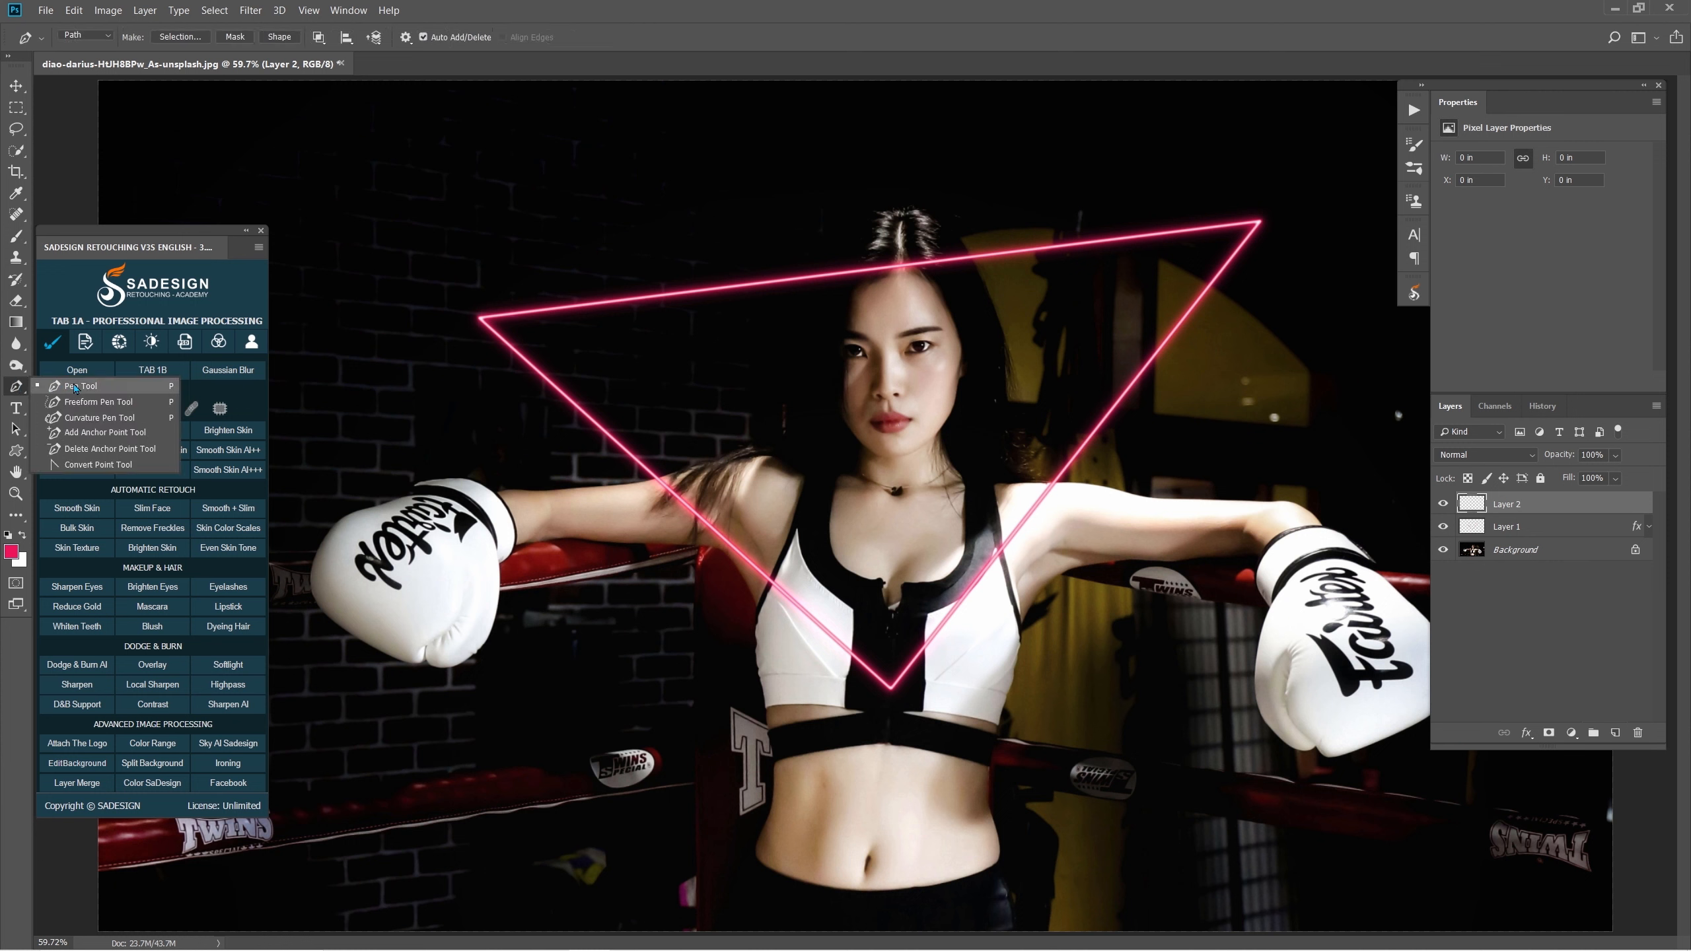
pyautogui.click(75, 388)
pyautogui.hotkey('ctrl', 'h')
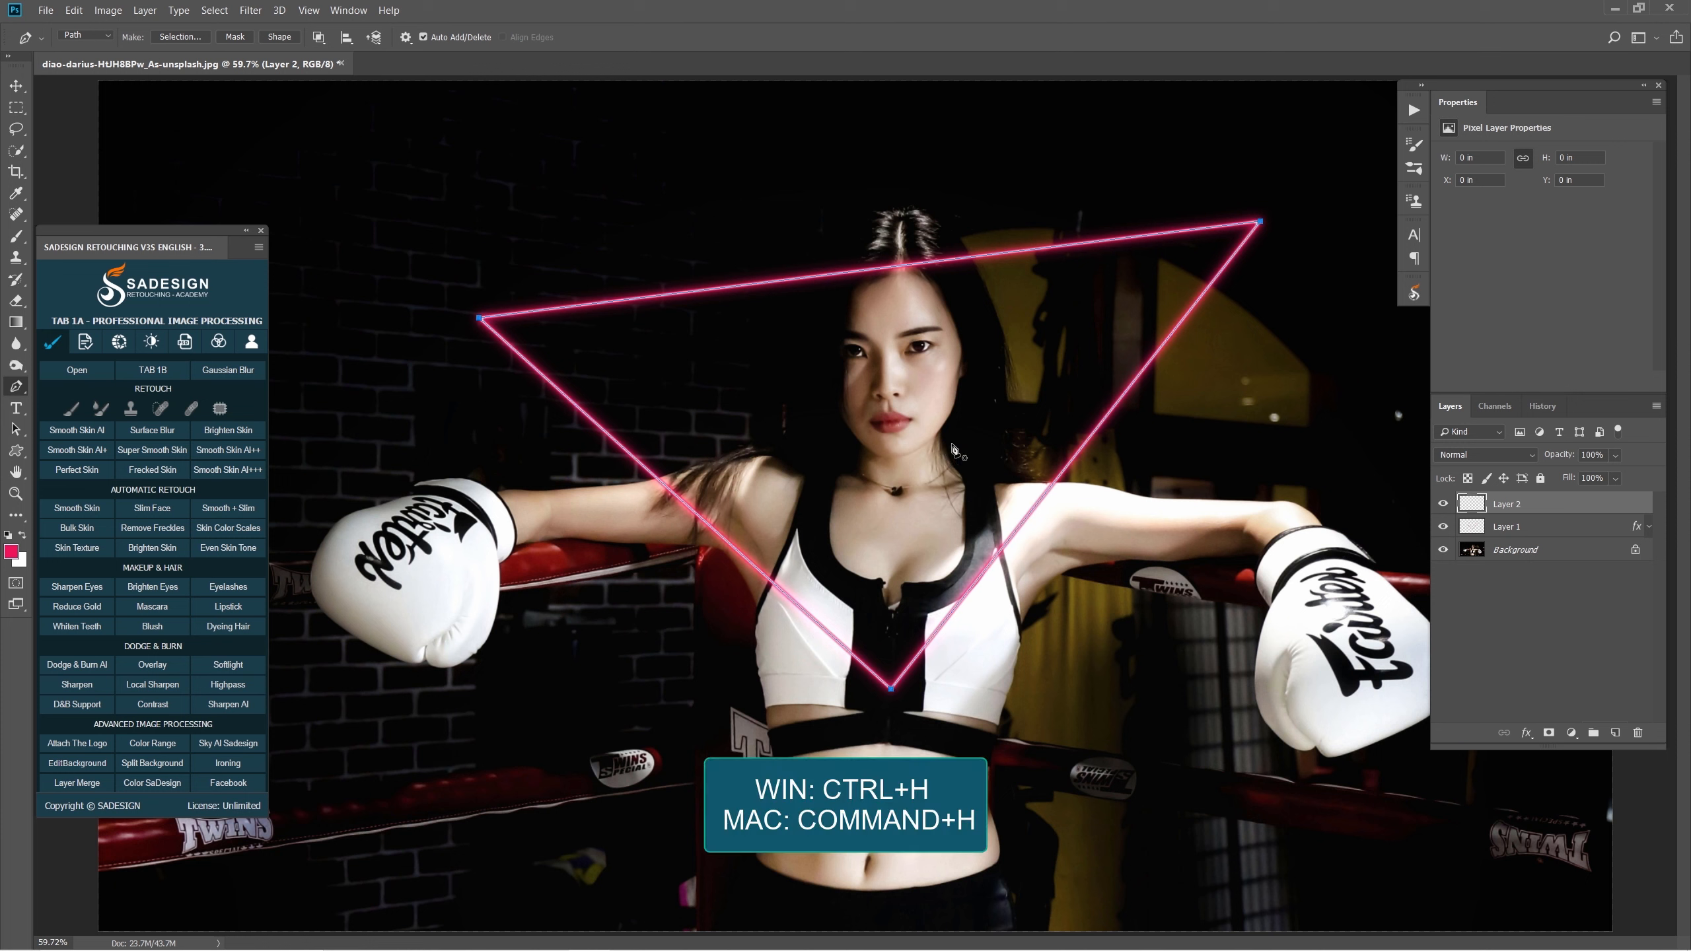
pyautogui.rightClick(1263, 227)
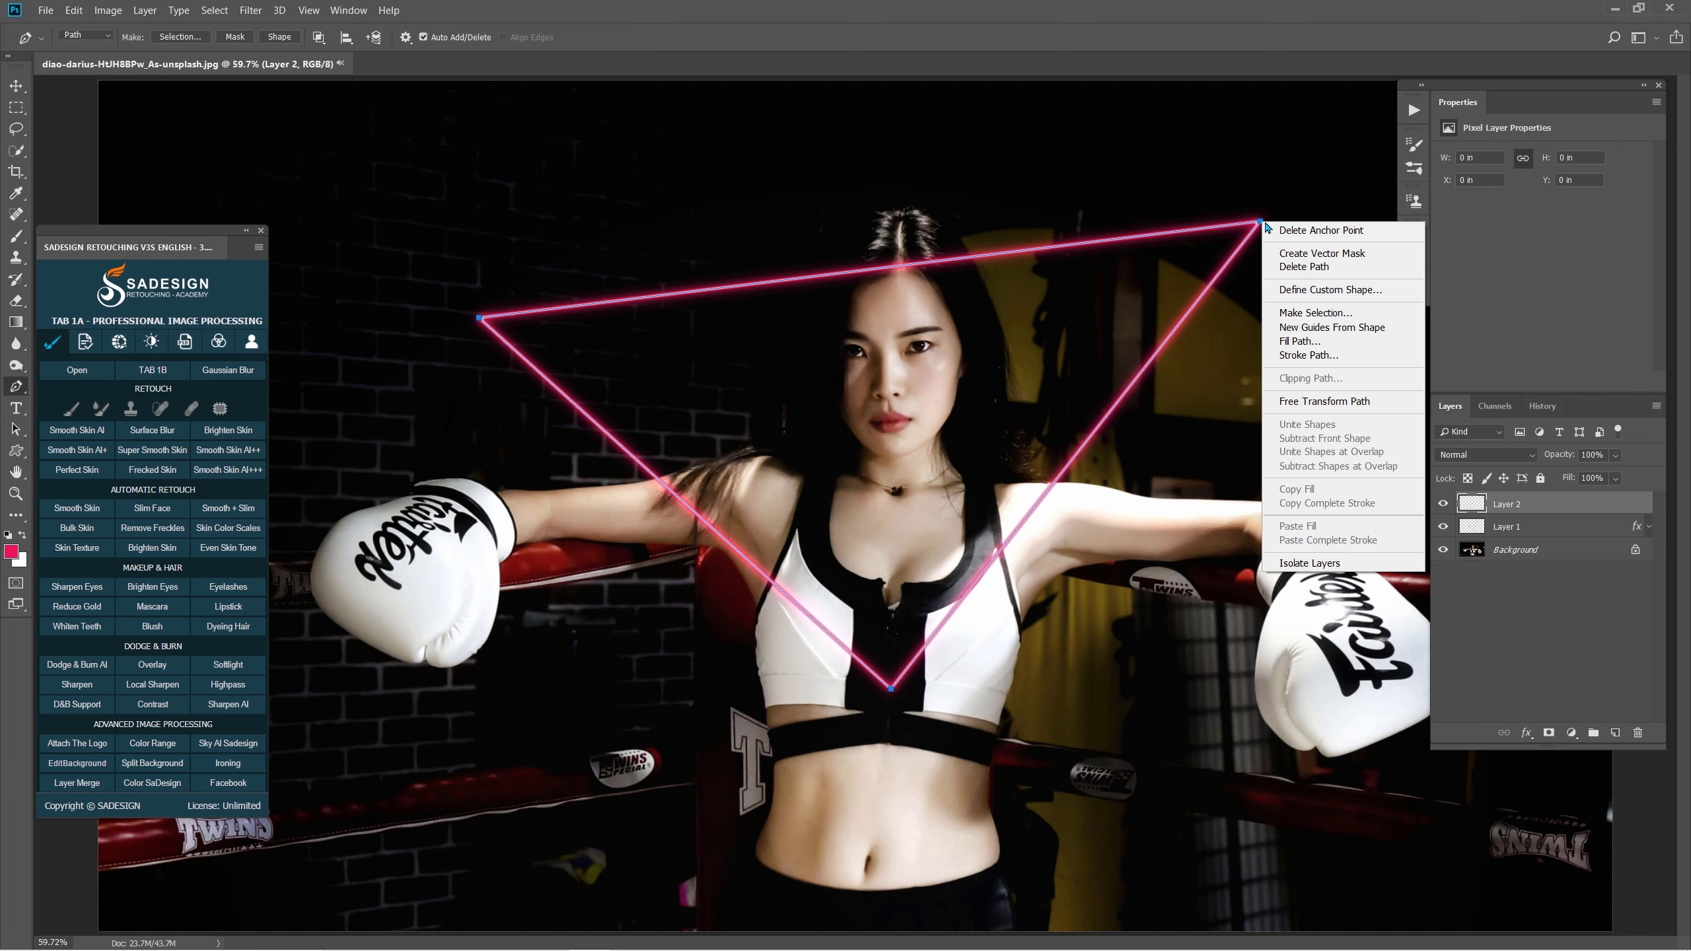
pyautogui.click(1328, 356)
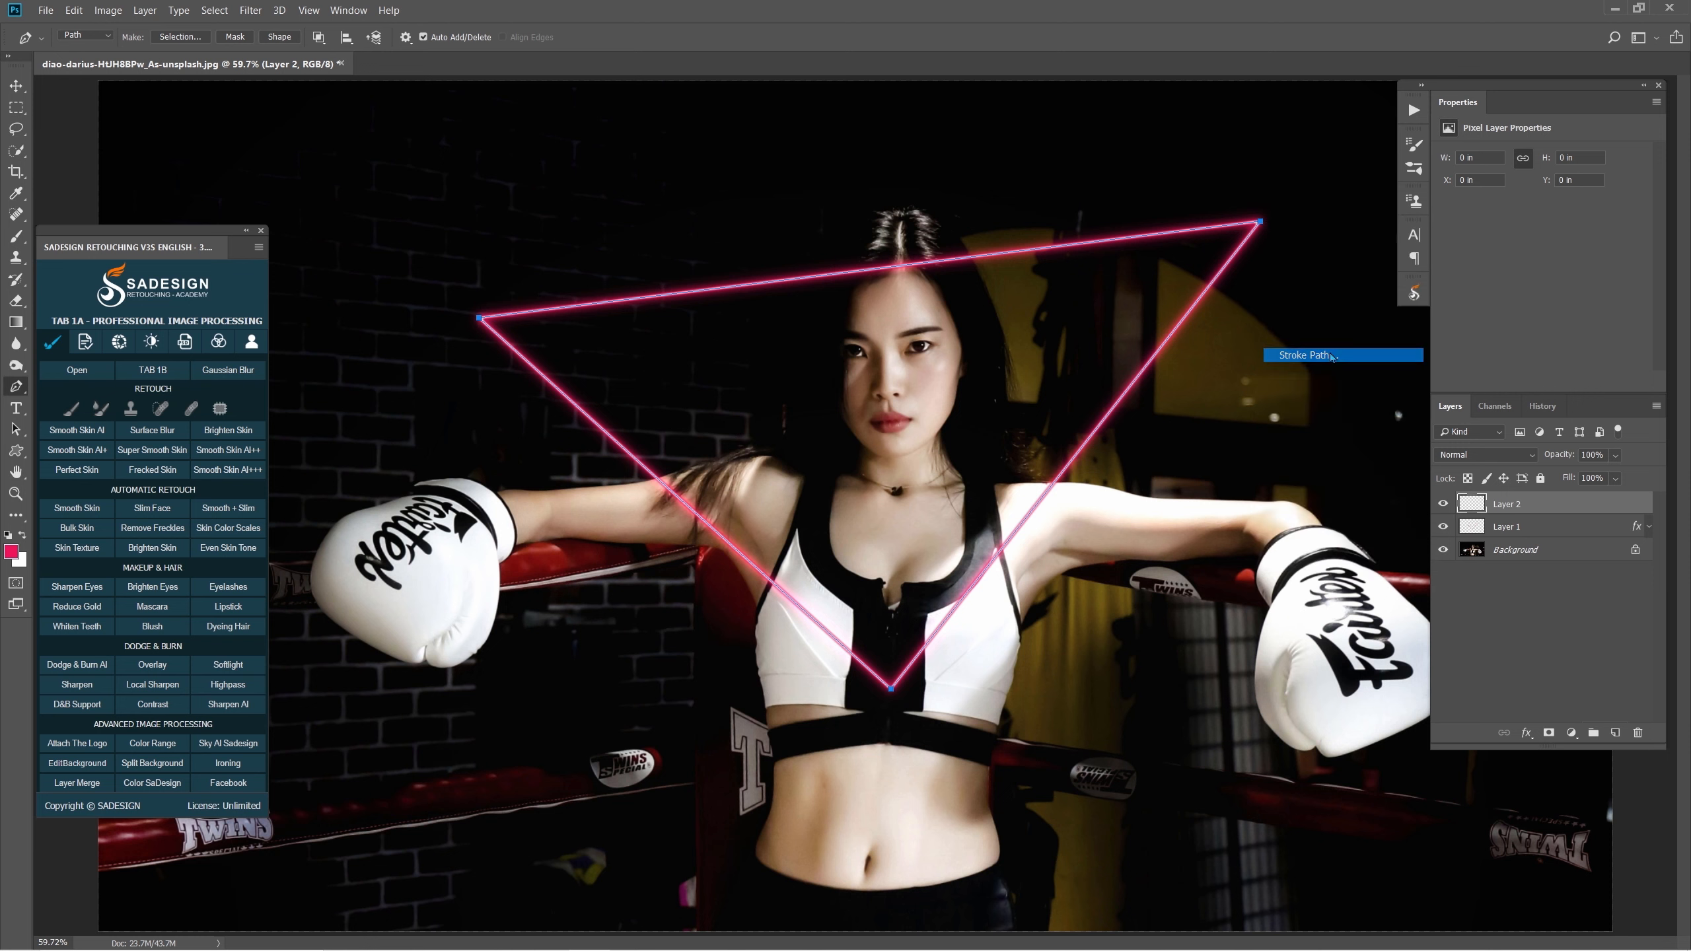
pyautogui.click(947, 293)
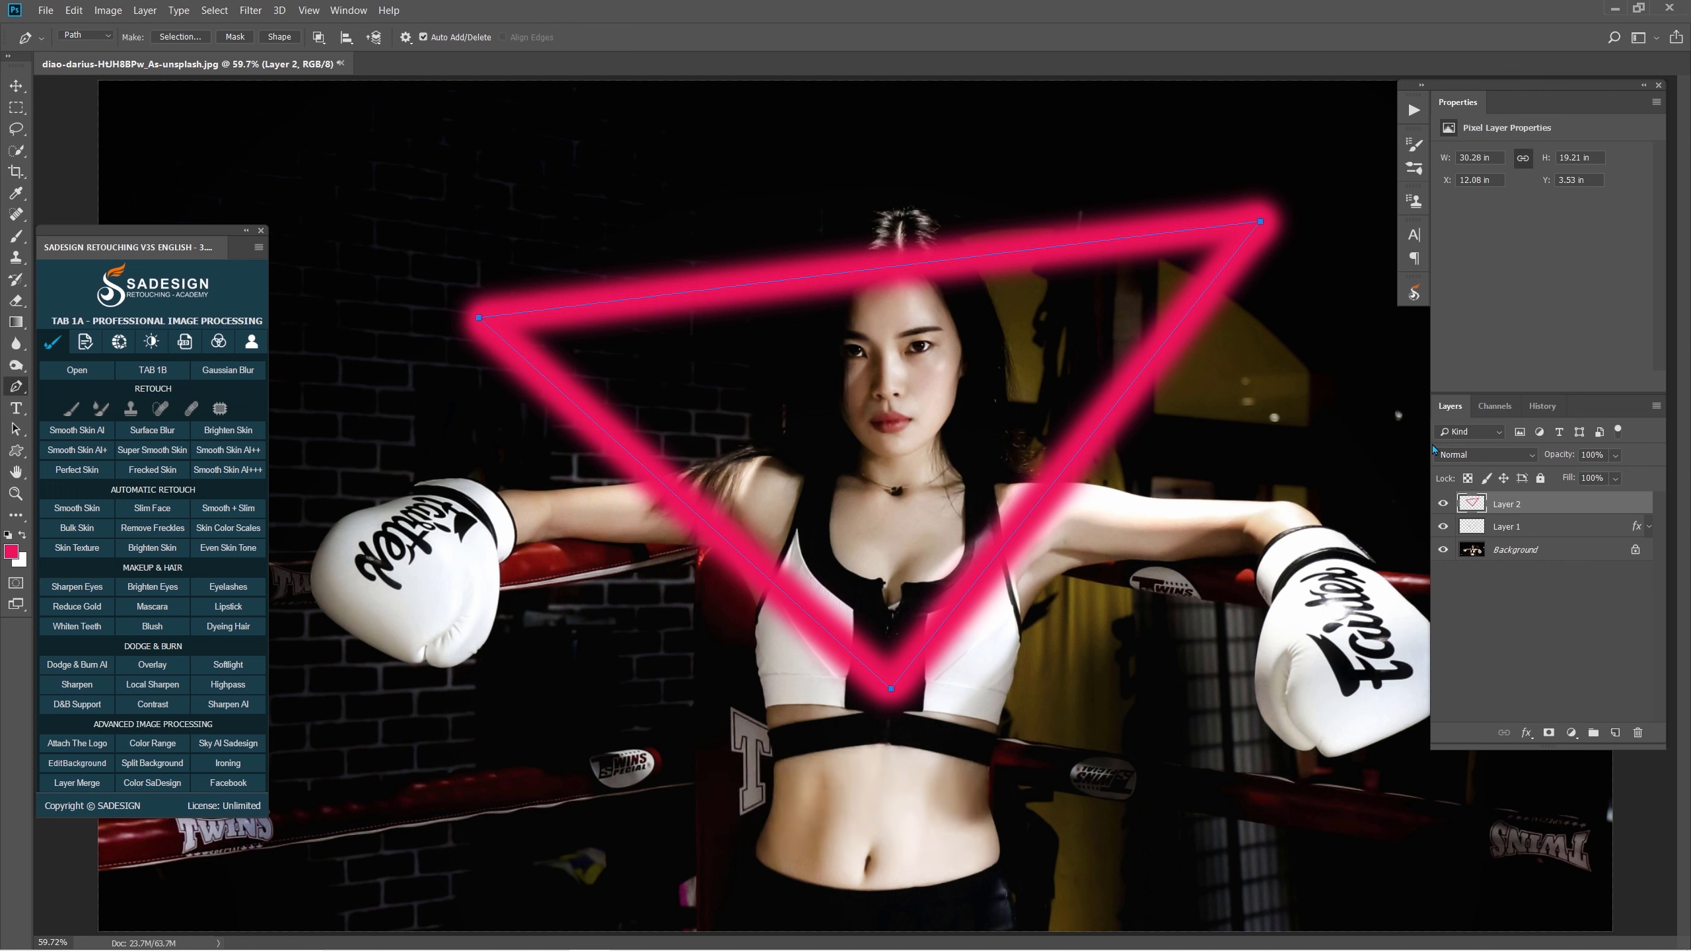
# Set Layer 2's blend mode to Linear Dodge (Add) and its fill to 40%.
pyautogui.click(1459, 456)
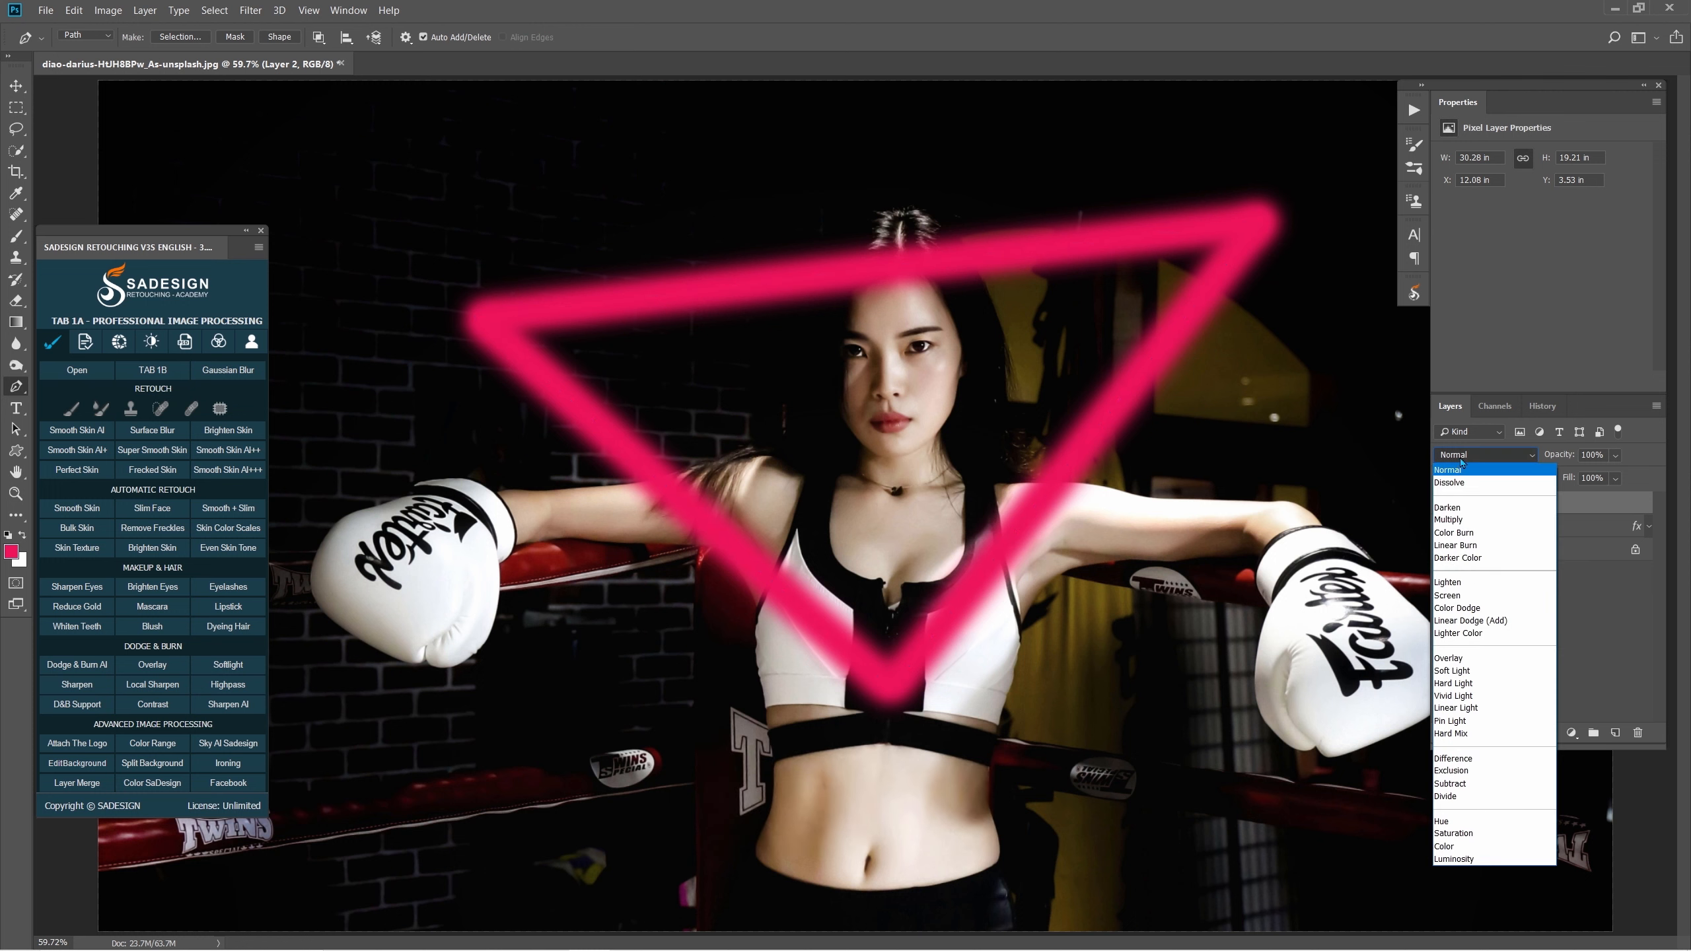
pyautogui.click(1484, 620)
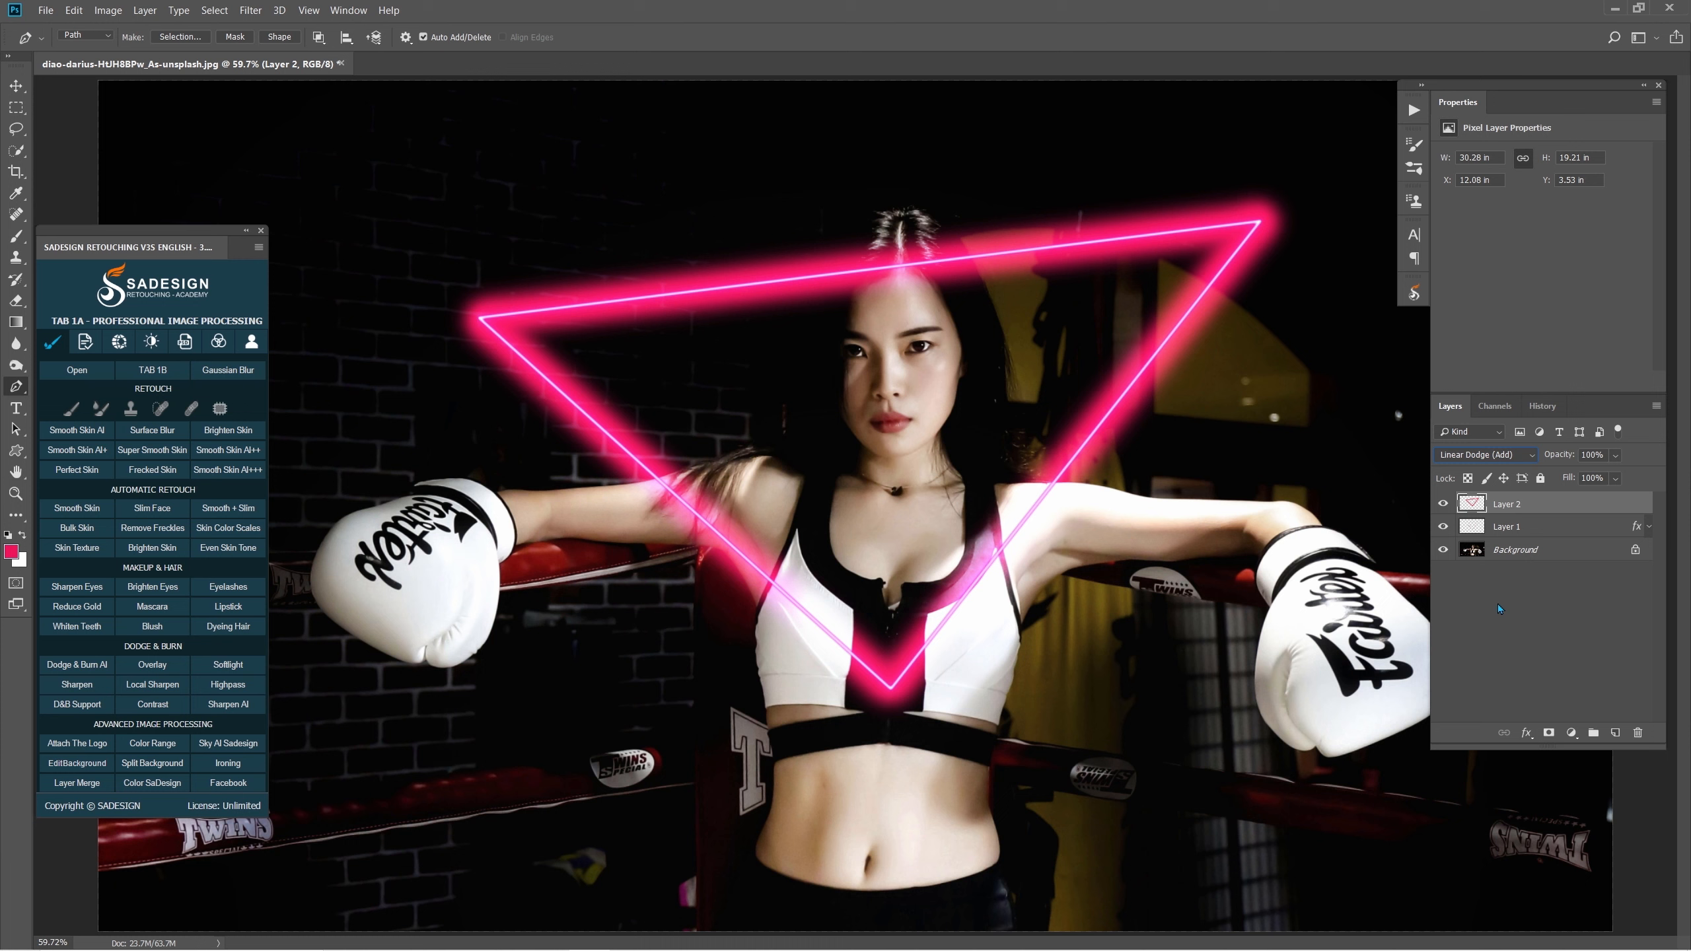
pyautogui.click(1601, 477)
pyautogui.write('40')
# Group Layer 1 and Layer 2 together and add a white layer mask to the group.
pyautogui.keyDown('shift'); pyautogui.click(1529, 528); pyautogui.keyUp('shift')
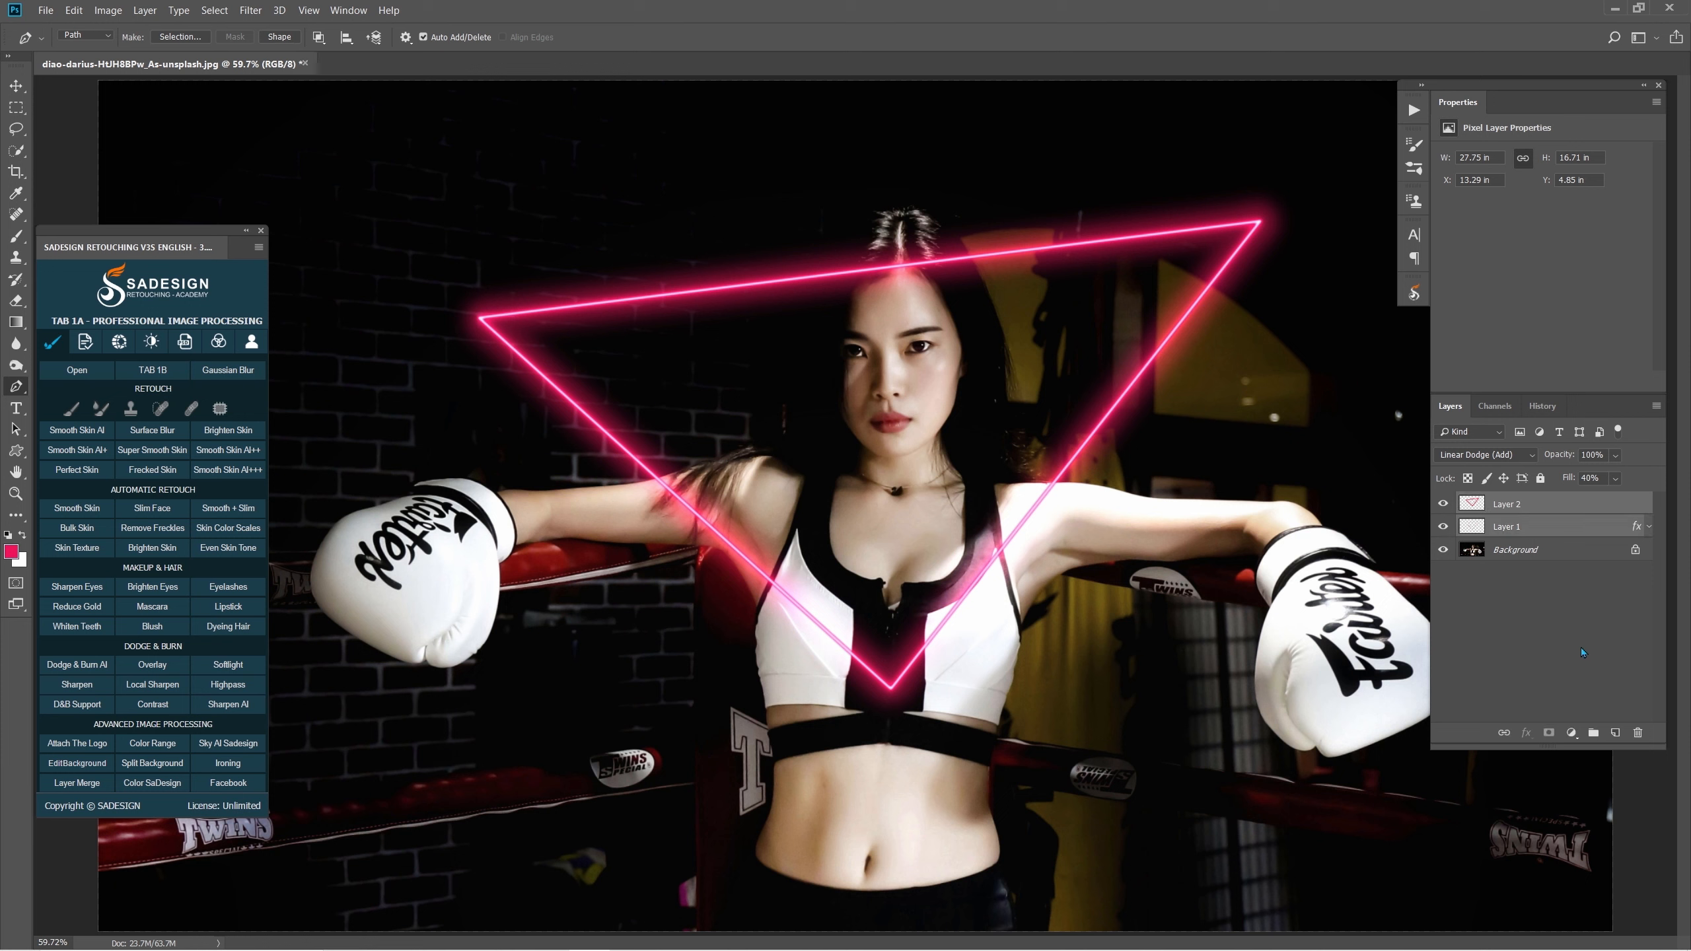
pyautogui.click(1593, 733)
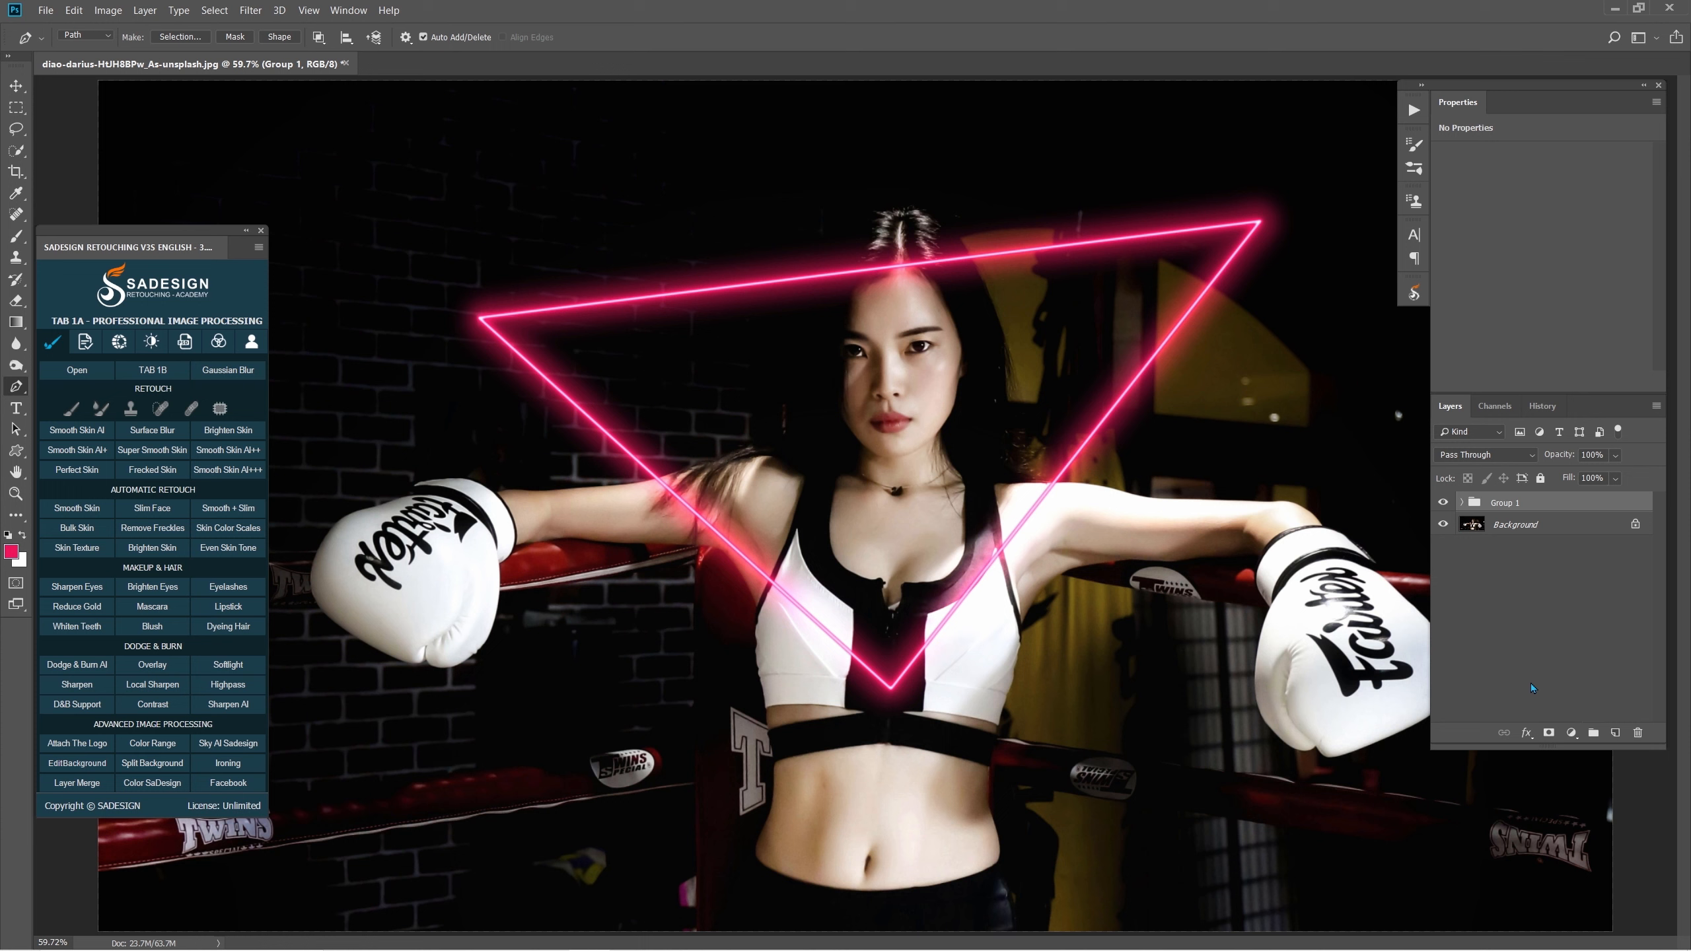
pyautogui.click(1547, 732)
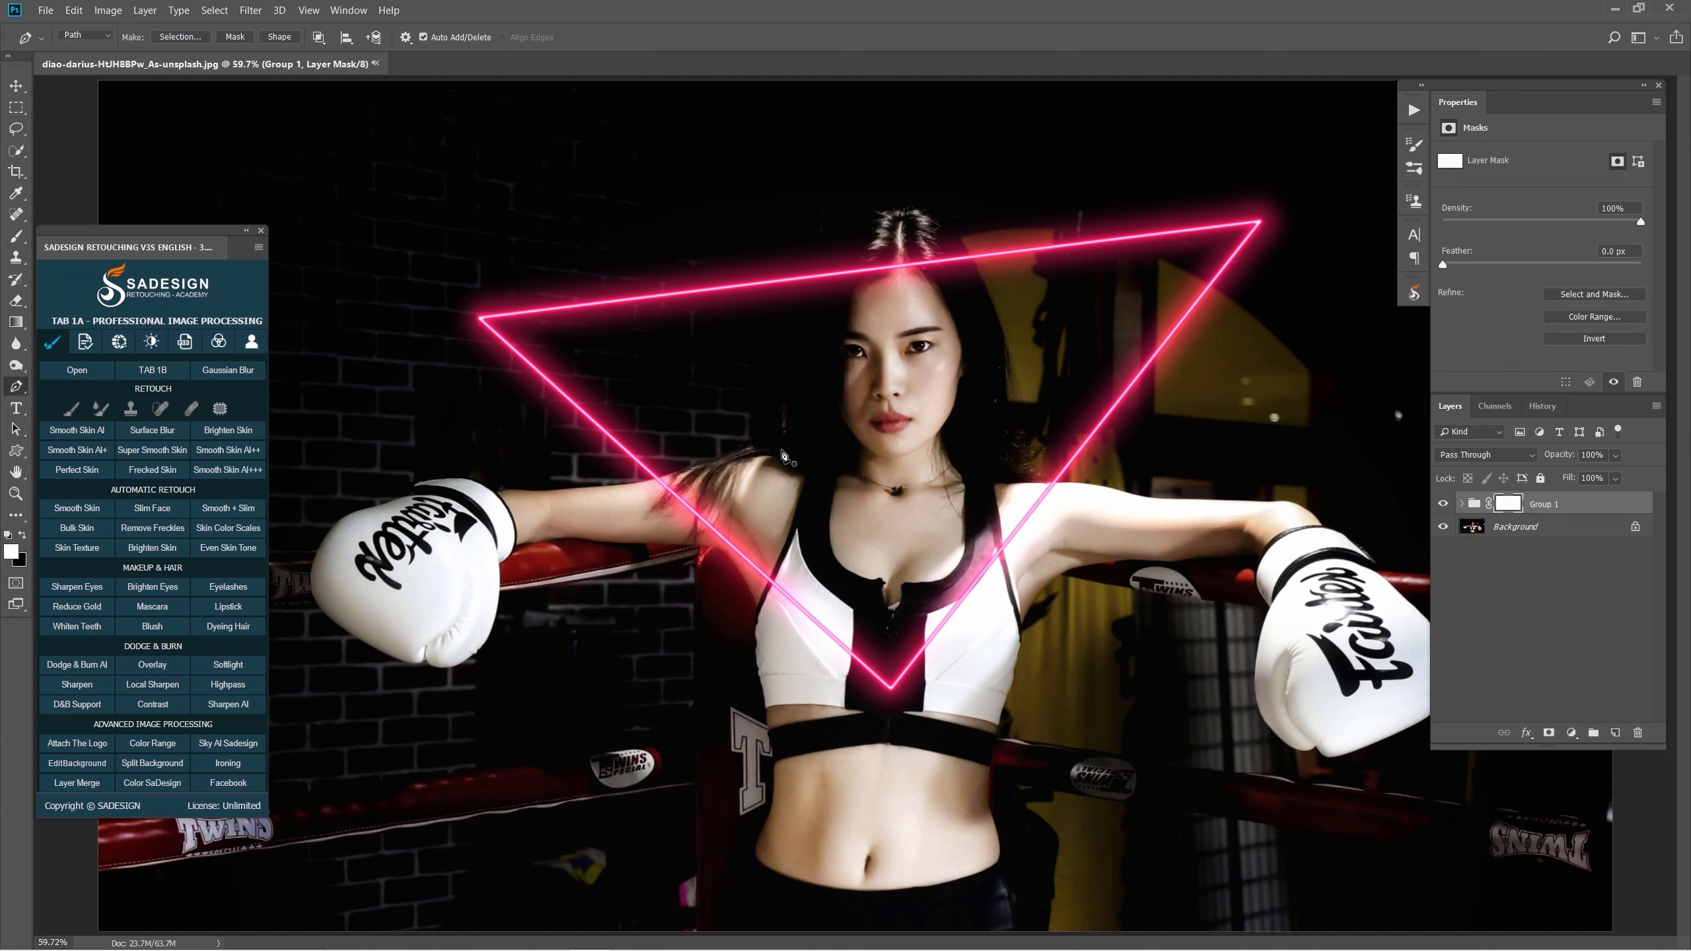
# Paint black with the Soft Round brush on Group 1's mask to hide the neon line crossing the boxer's head.
pyautogui.click(16, 236)
pyautogui.rightClick(20, 240)
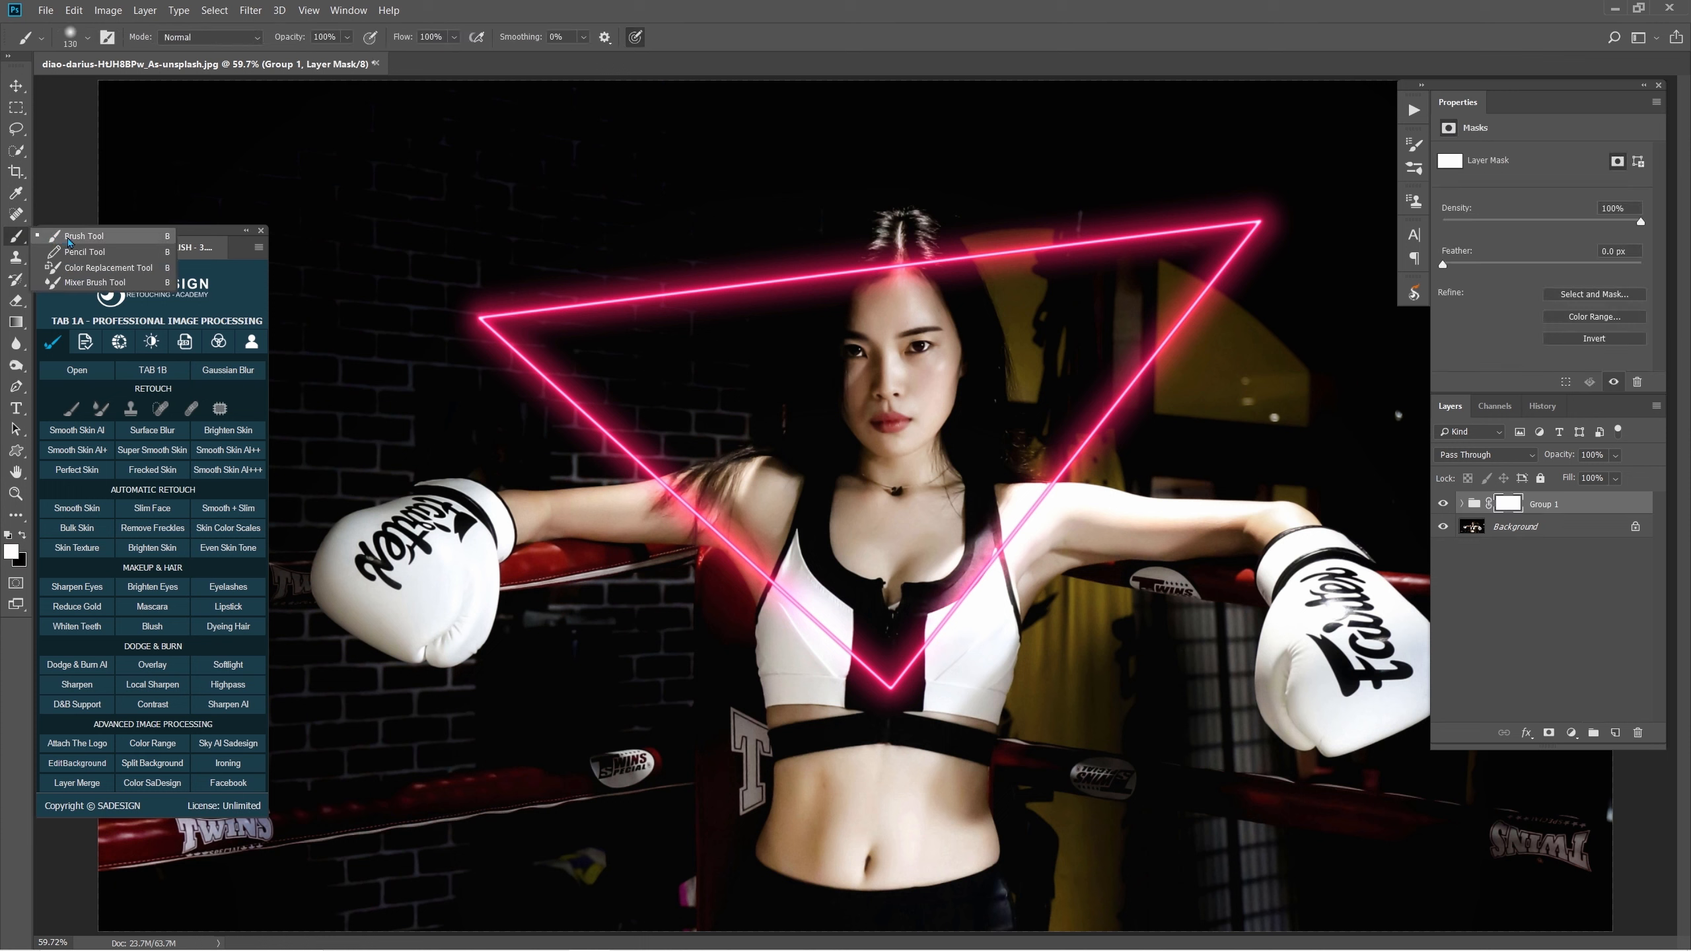
pyautogui.click(72, 241)
pyautogui.click(22, 537)
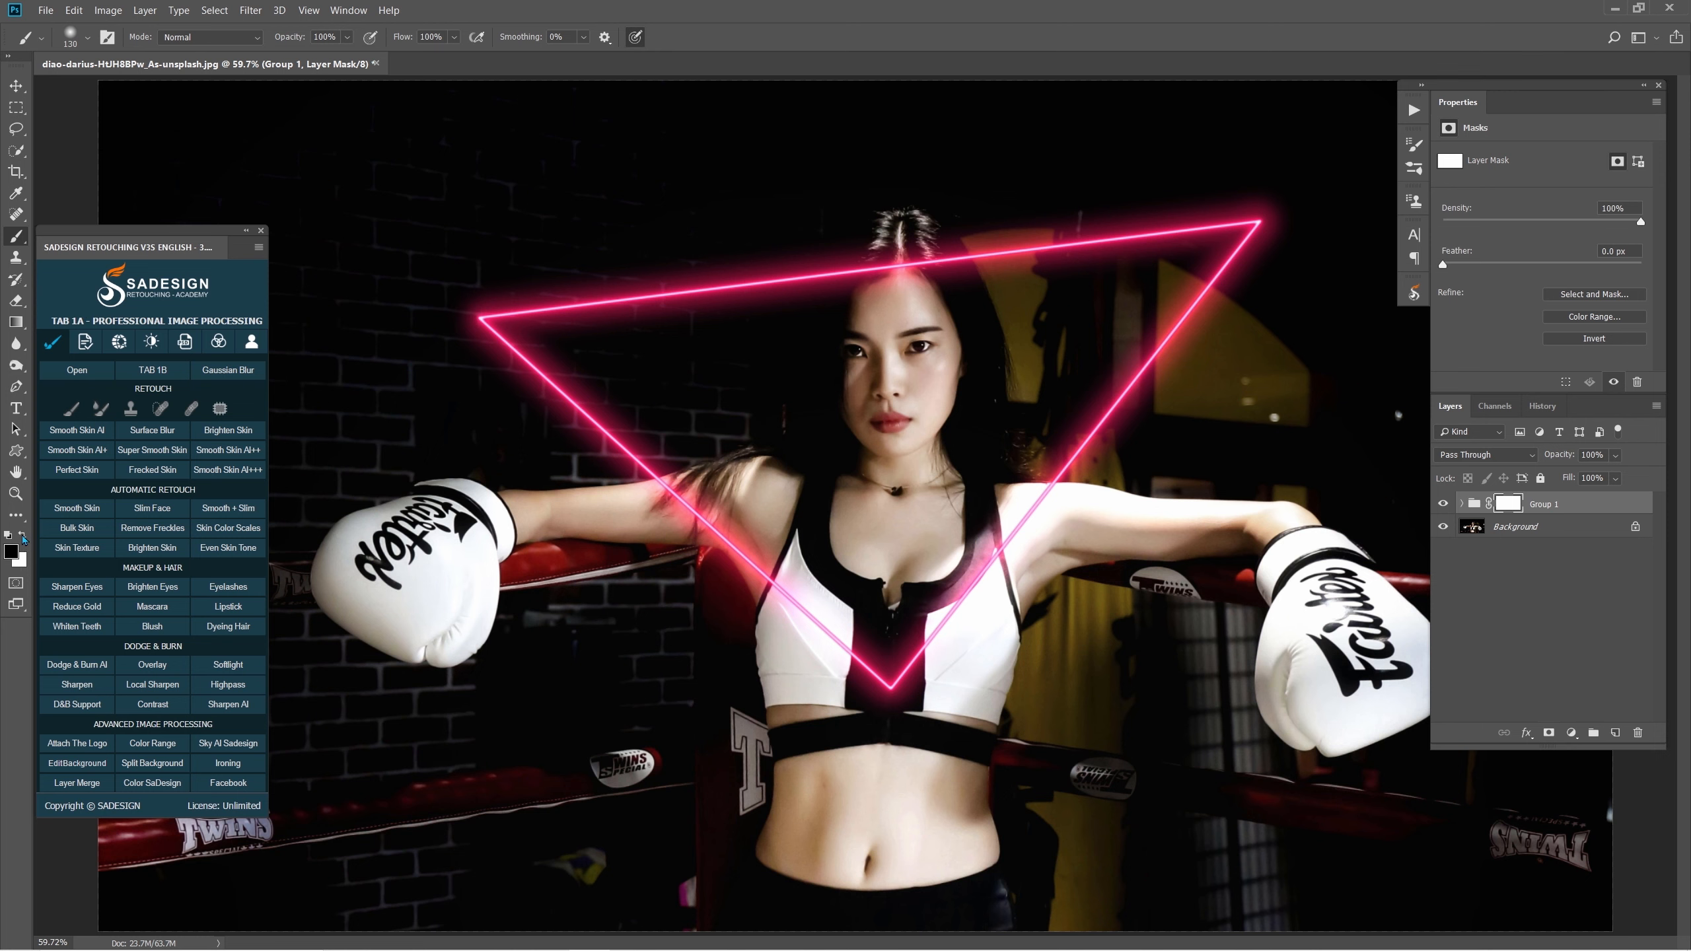
pyautogui.scroll(4, 932, 214)
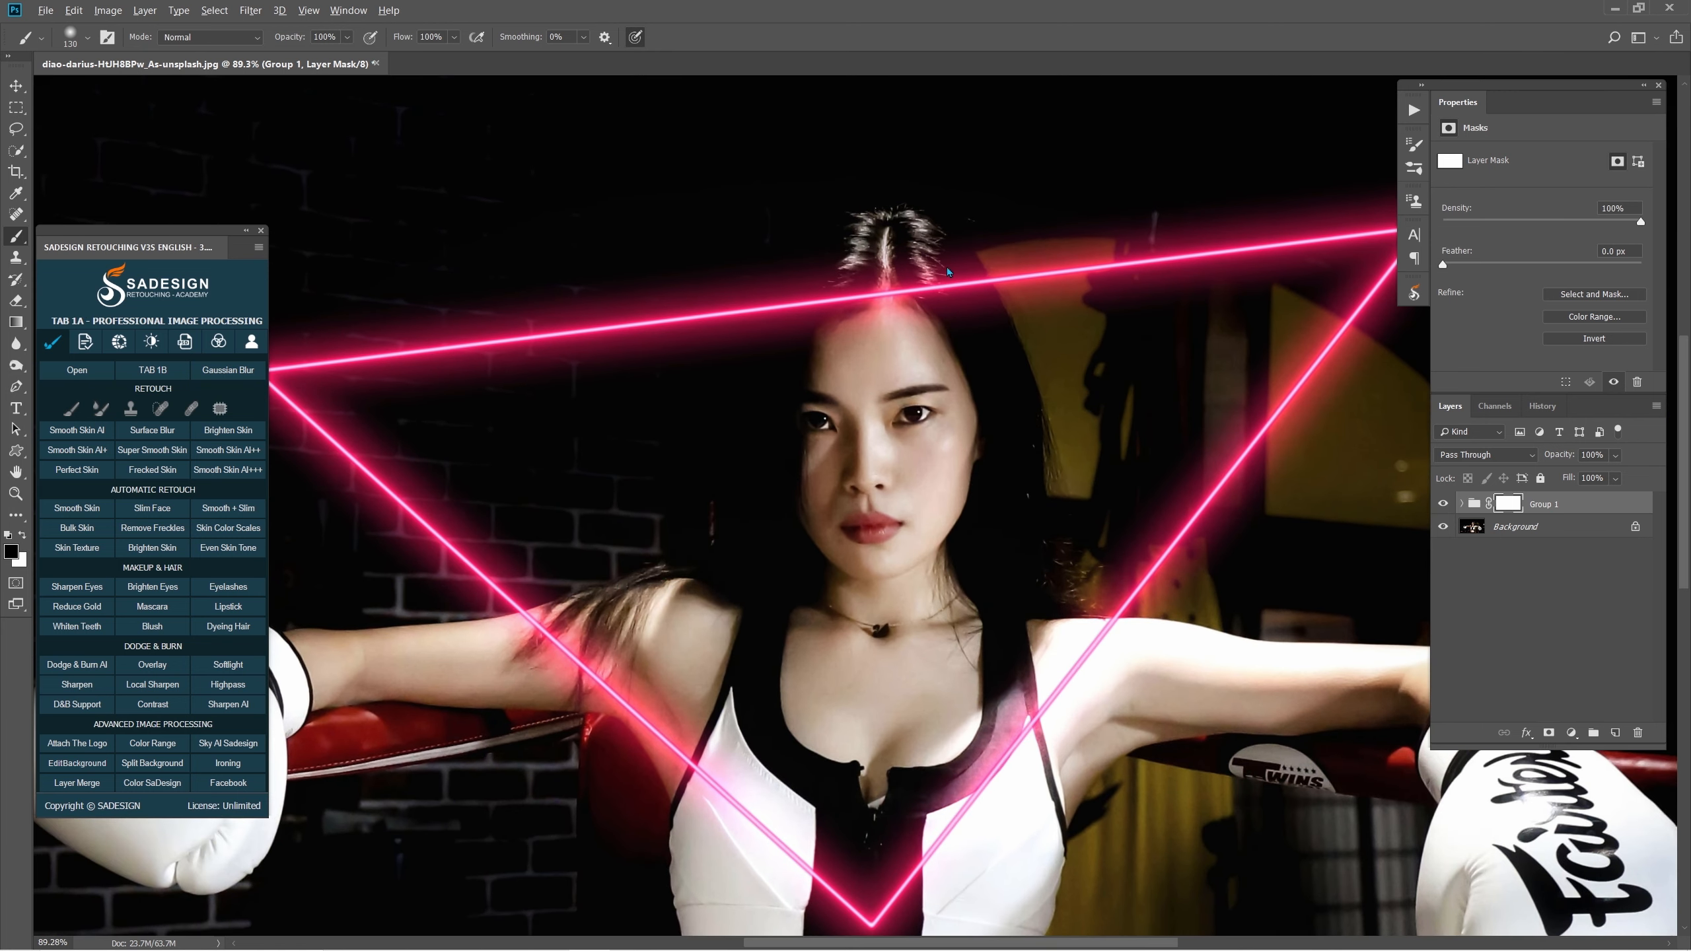
pyautogui.moveTo(950, 256); pyautogui.dragTo(866, 301)
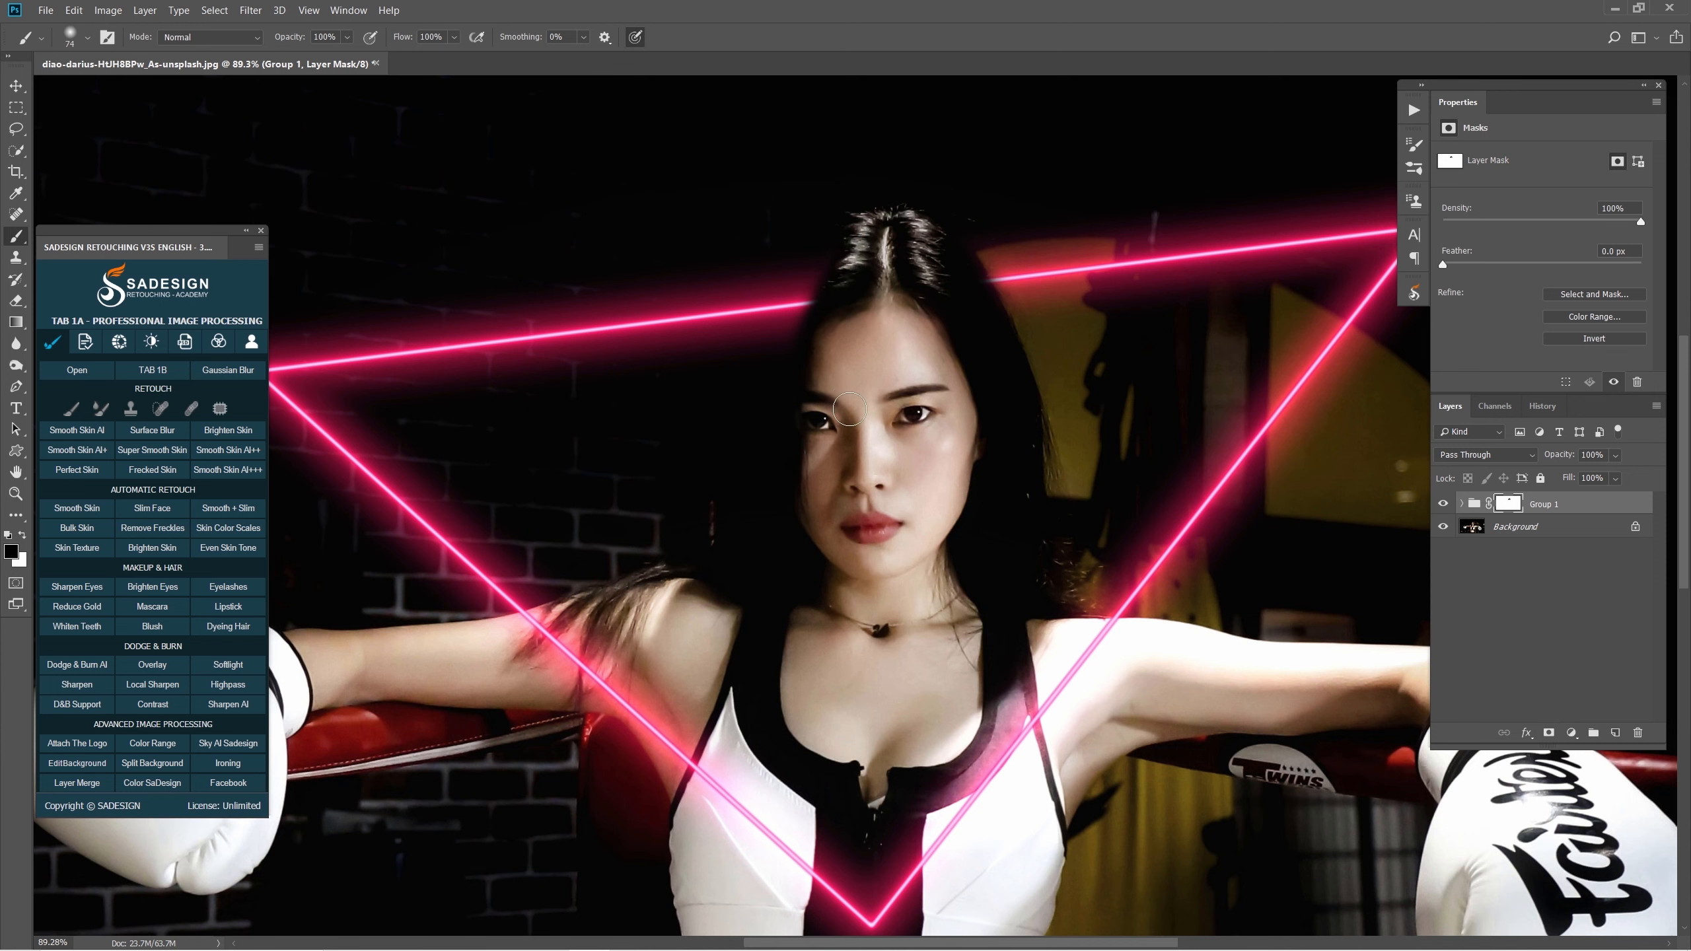
pyautogui.scroll(-4, 877, 395)
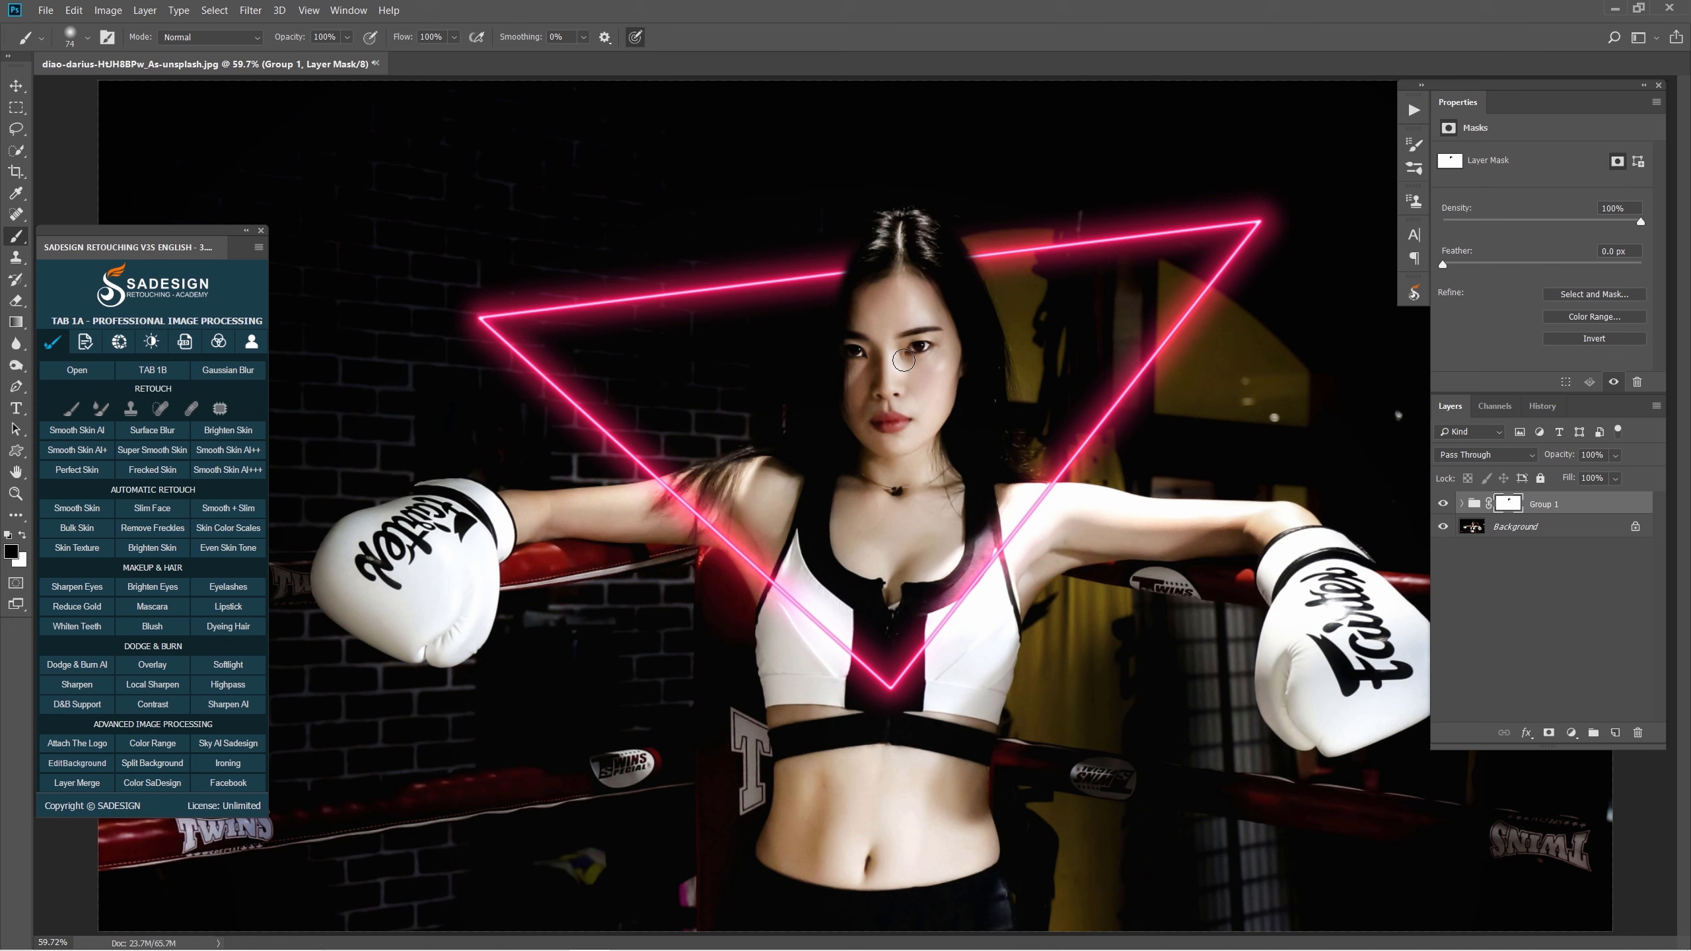
pyautogui.click(1443, 504)
pyautogui.click(1442, 504)
# Add a new layer above Group 1 and set a near-black foreground colour with pink as the background colour.
pyautogui.click(1614, 732)
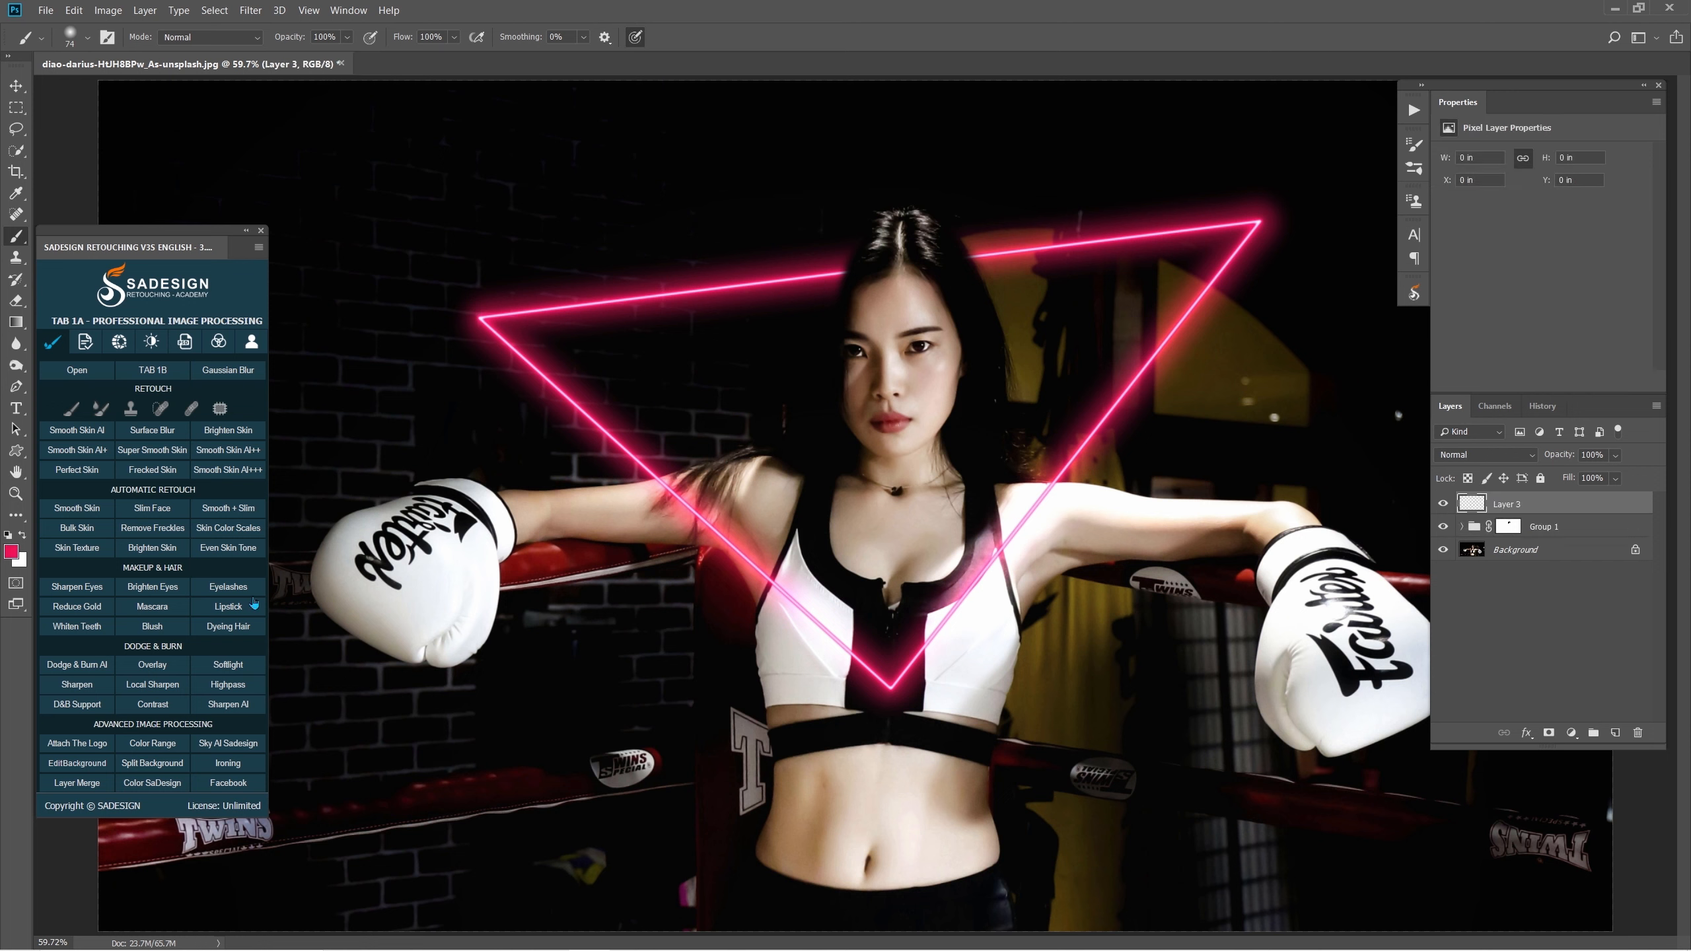
pyautogui.click(23, 538)
pyautogui.click(11, 551)
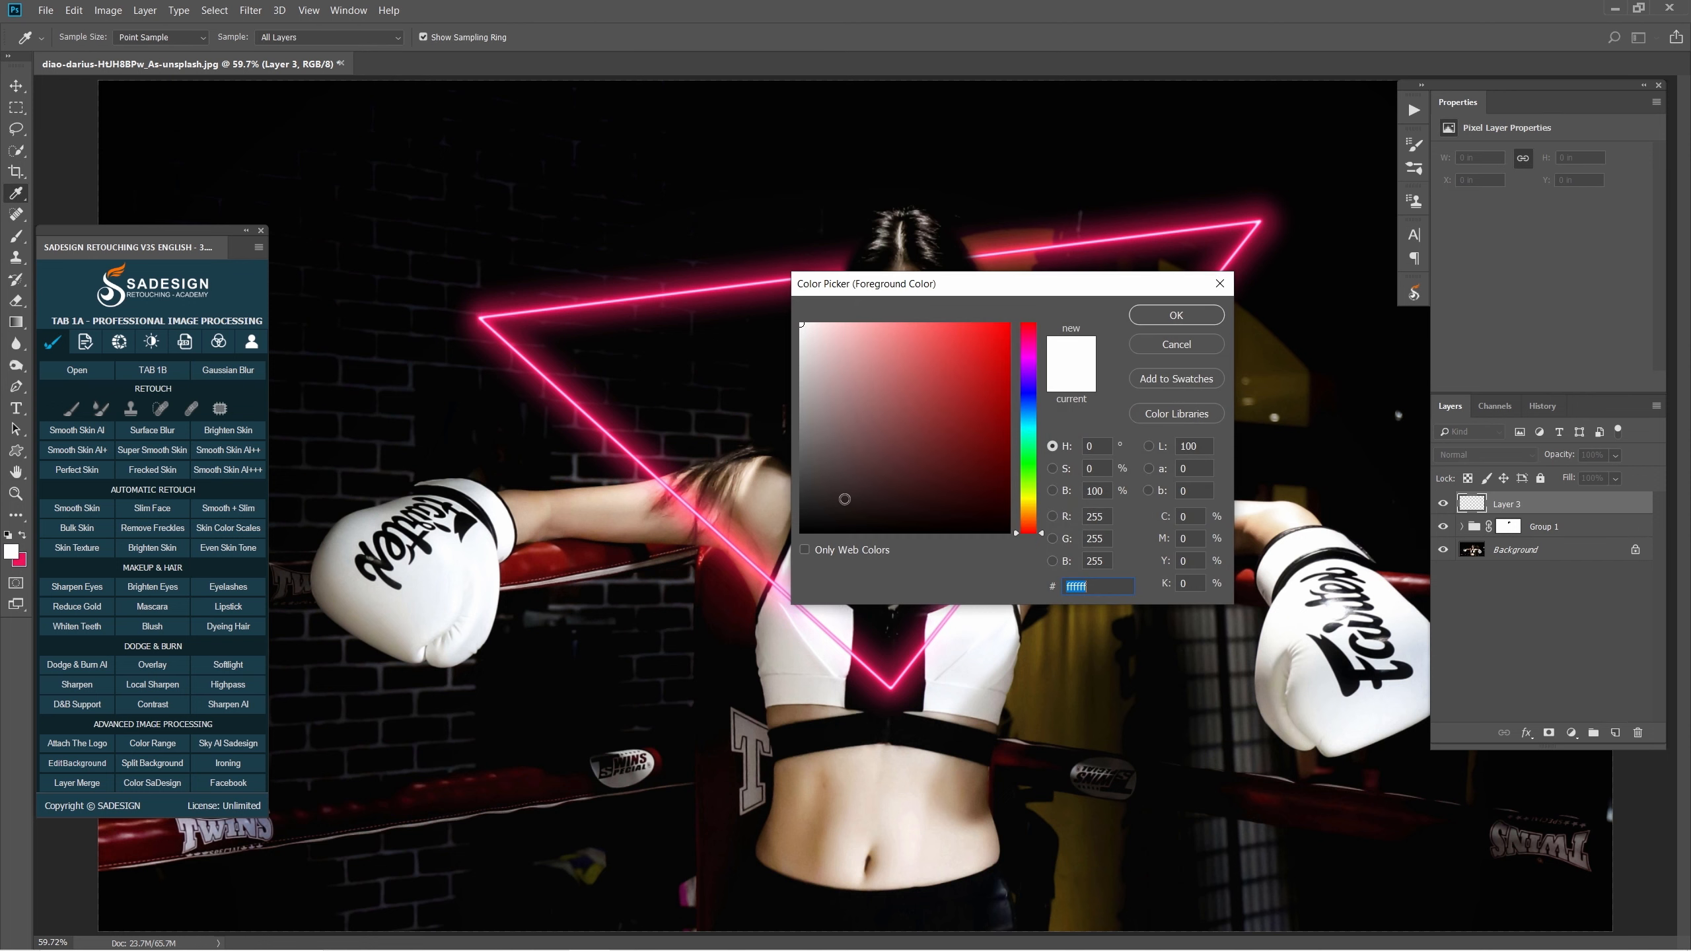
pyautogui.click(847, 494)
pyautogui.click(1182, 317)
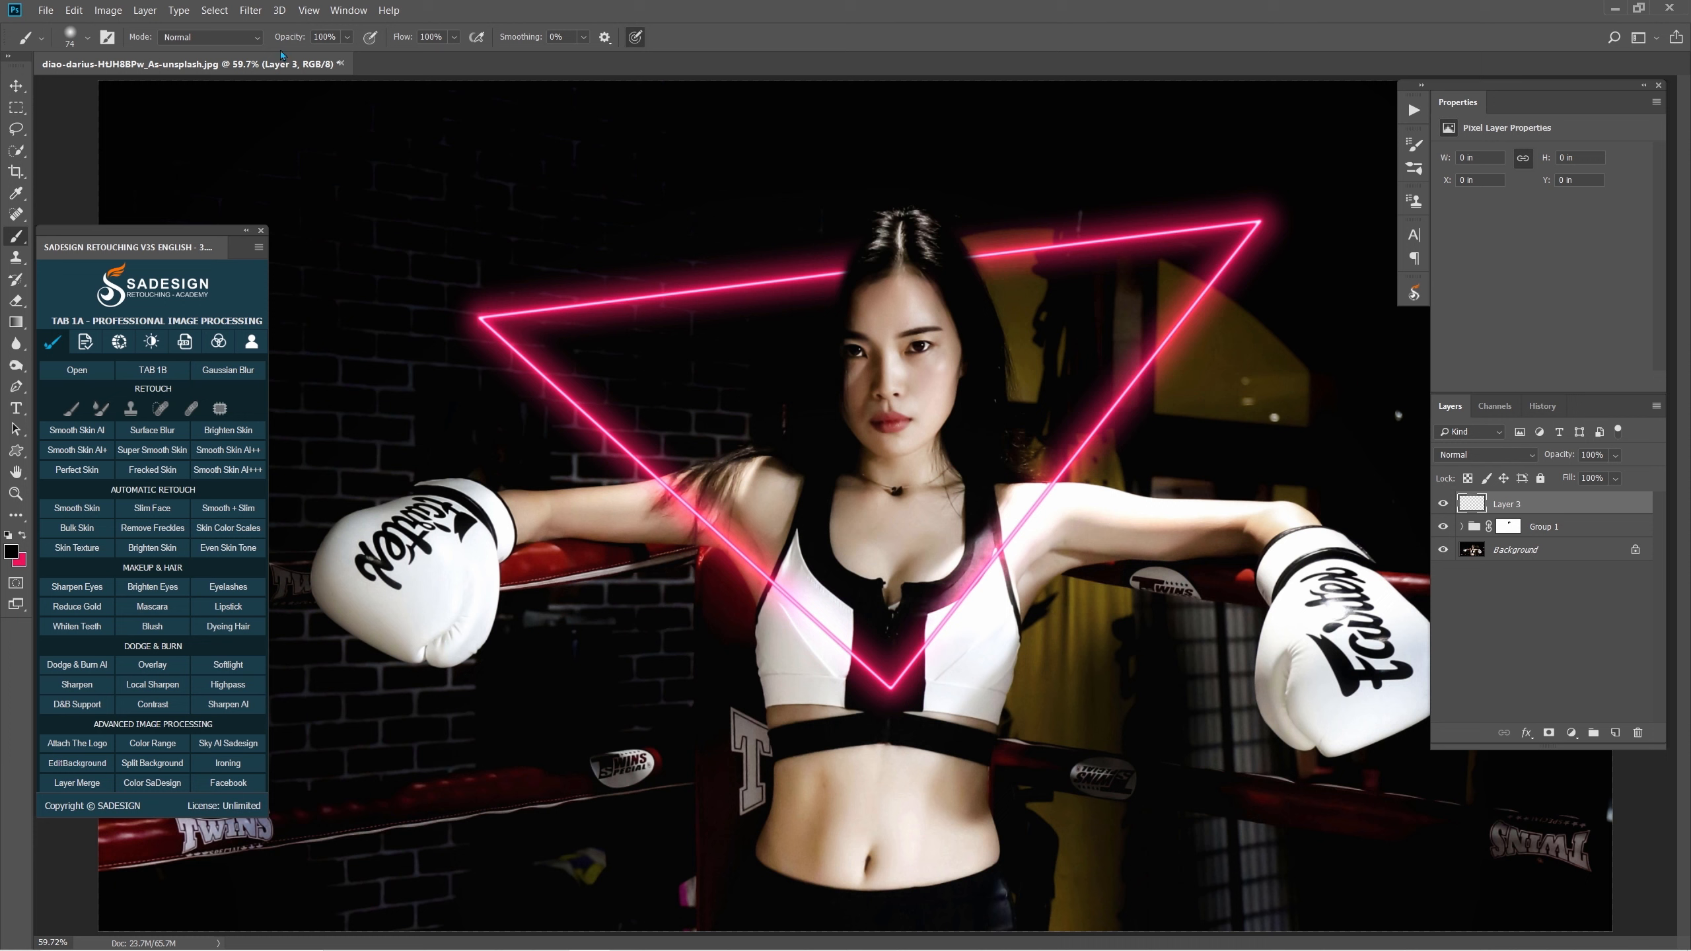
# Render the Clouds filter on Layer 3 using the near-black and pink colours.
pyautogui.click(253, 11)
pyautogui.moveTo(385, 265)
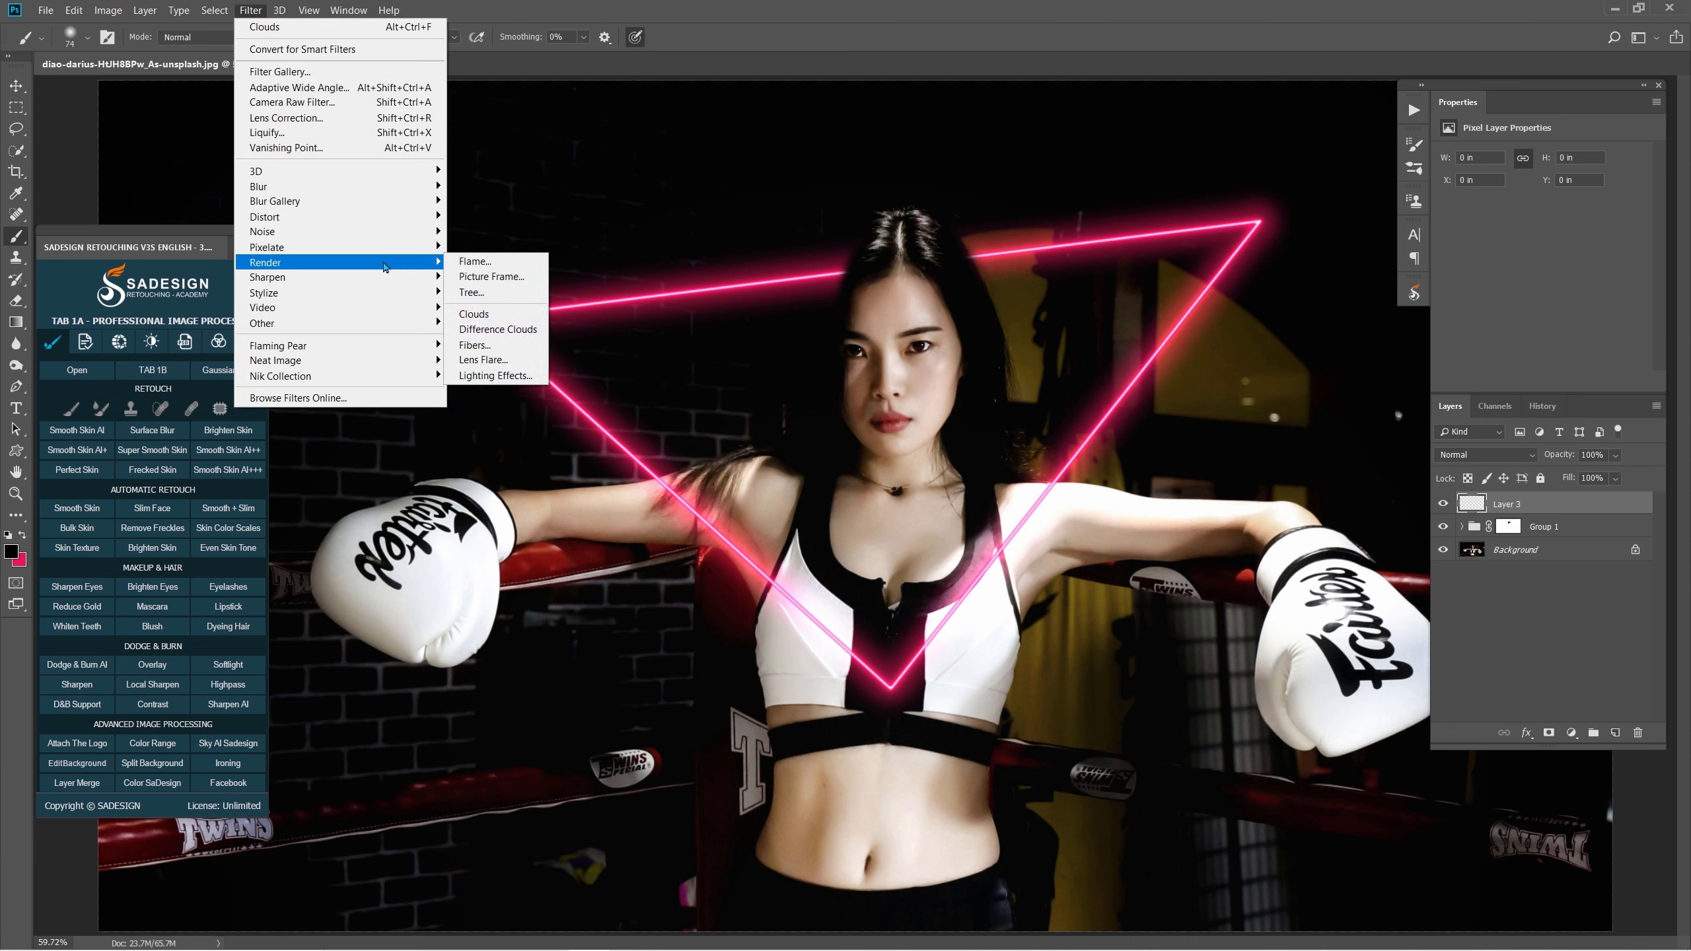
pyautogui.click(535, 317)
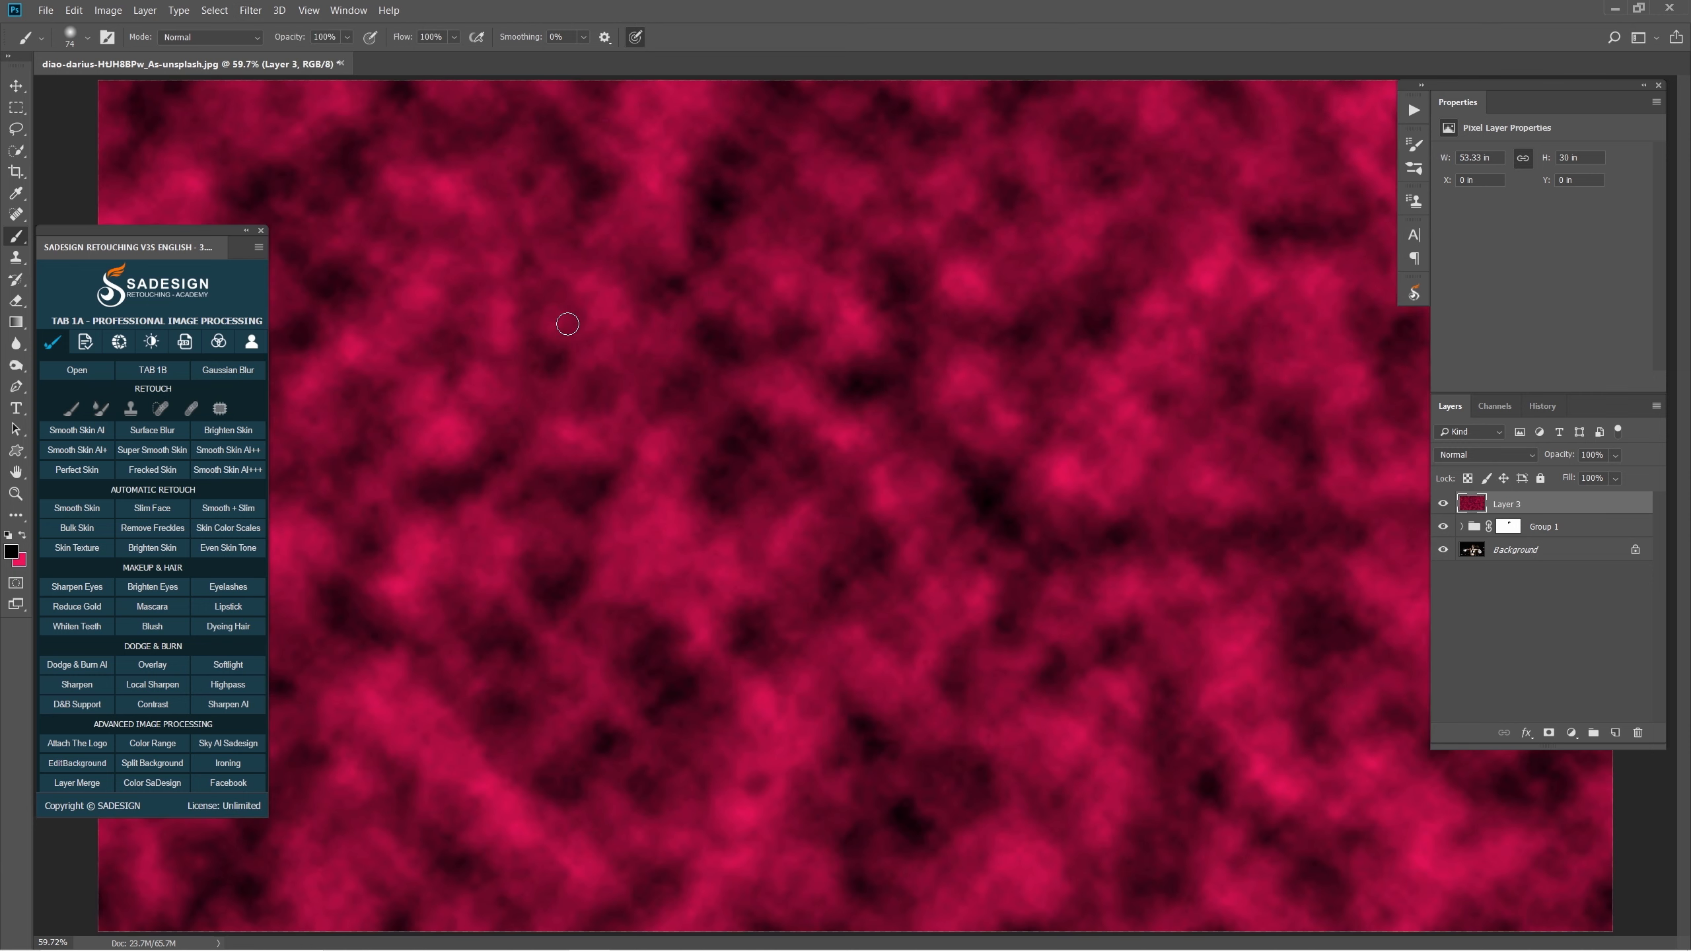
# Set Layer 3's blend mode to Linear Dodge (Add) and its fill to 40%.
pyautogui.click(1478, 455)
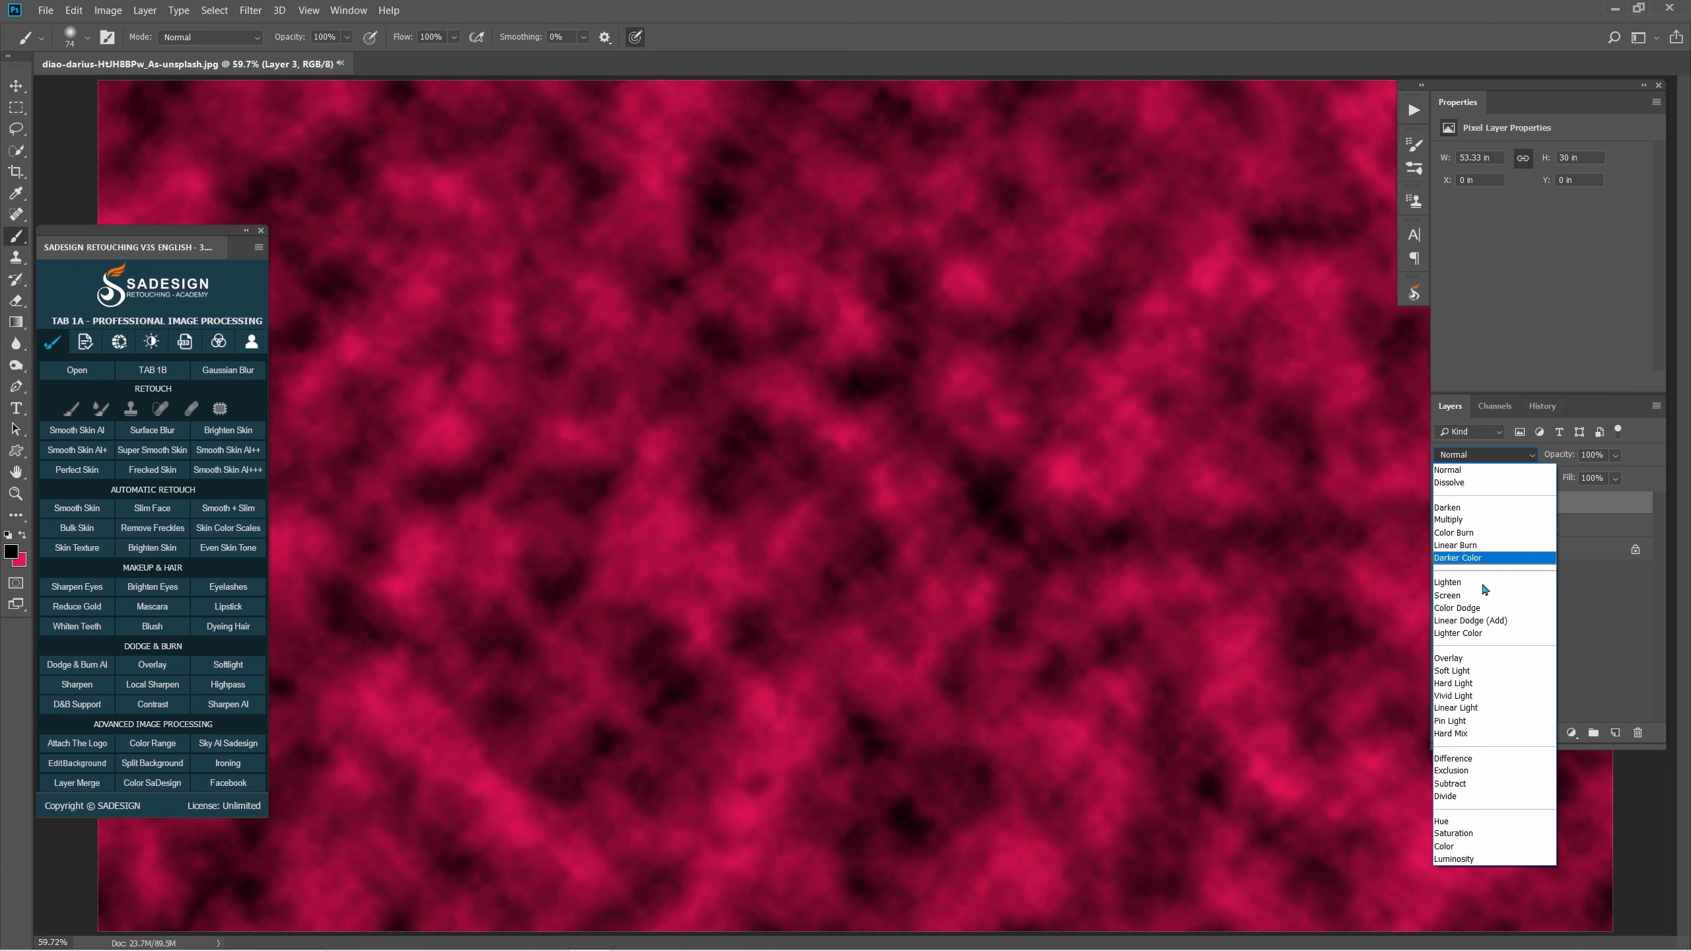
pyautogui.click(1485, 615)
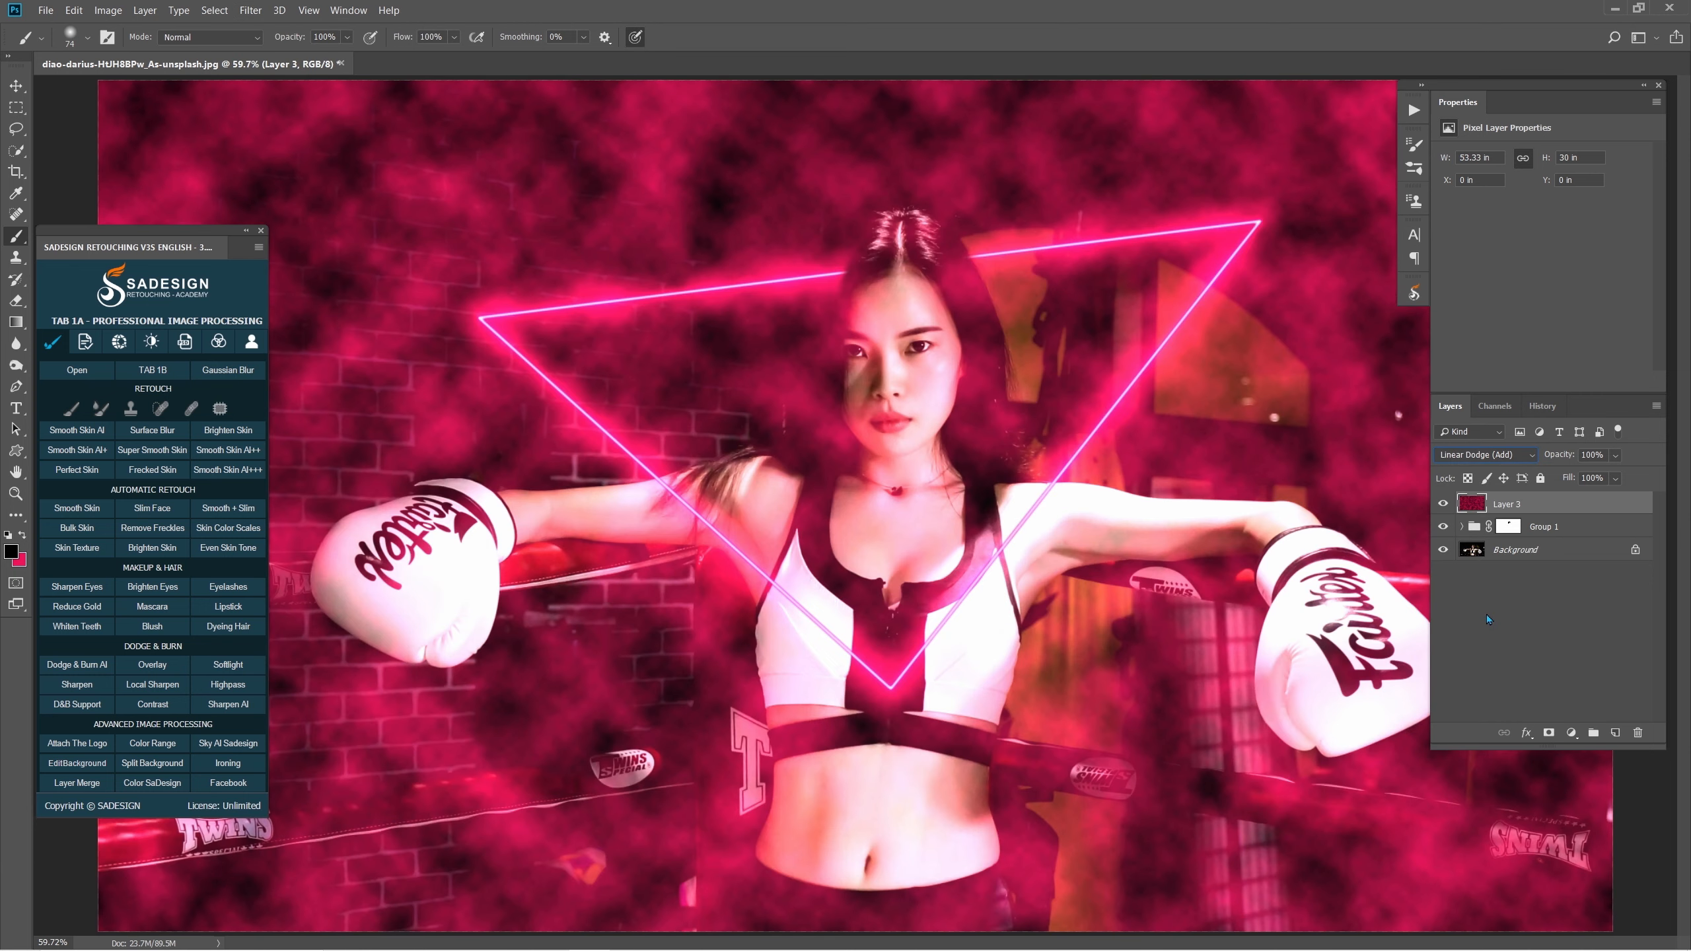
pyautogui.click(1604, 477)
pyautogui.write('40')
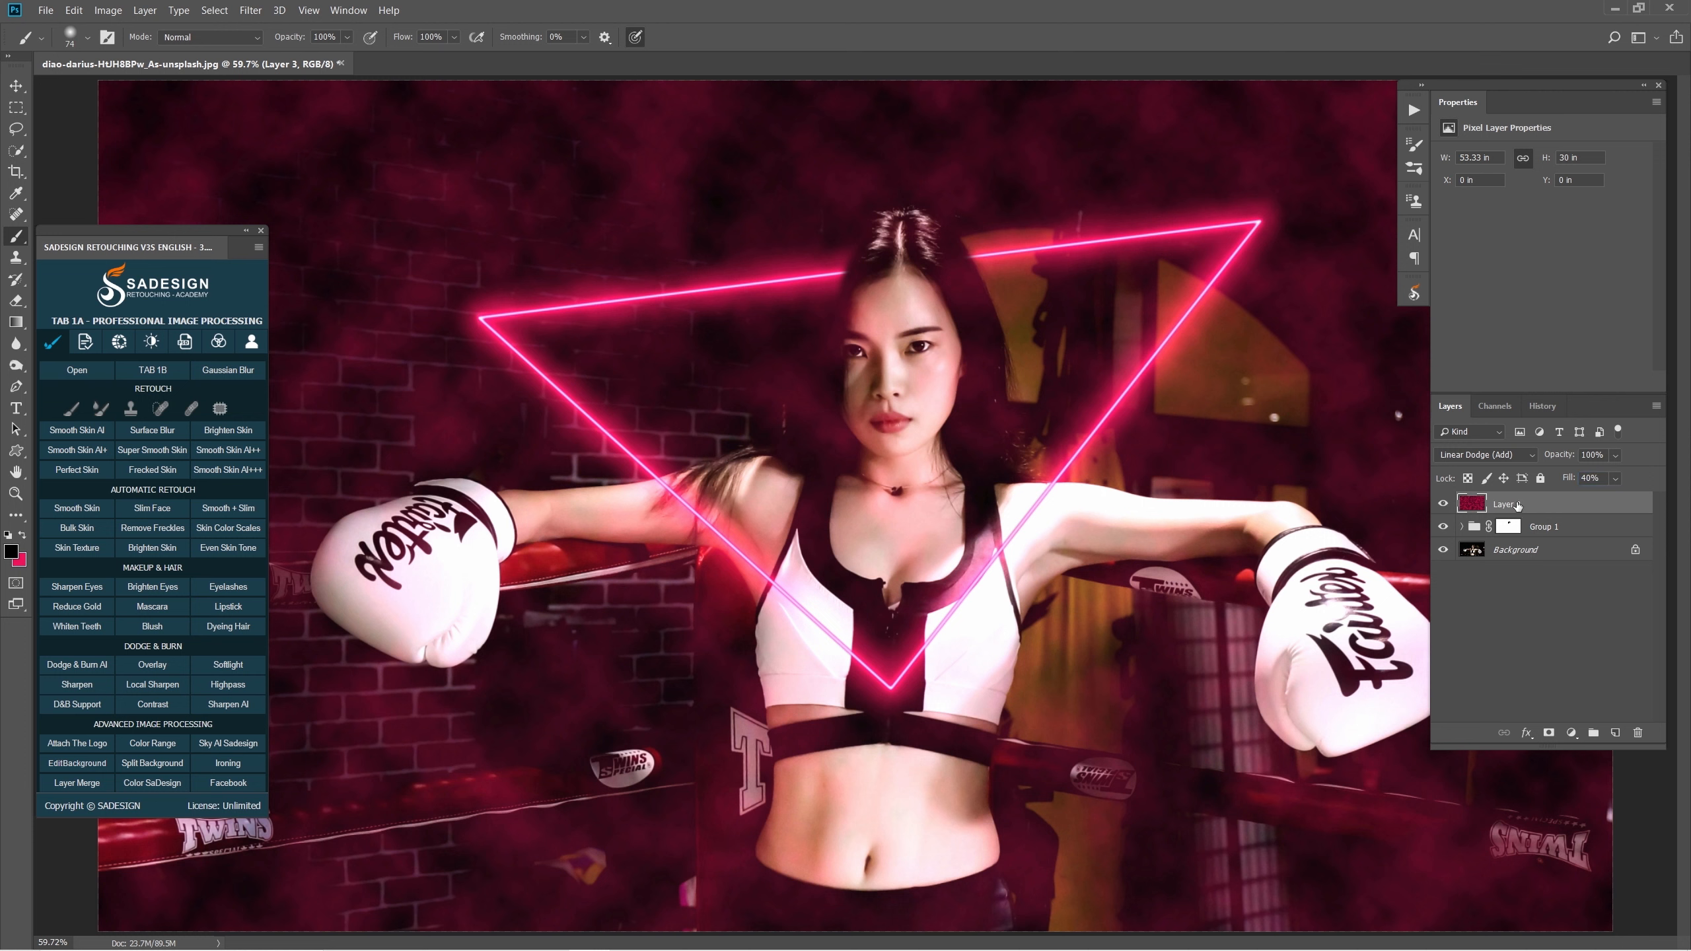
# Put Layer 3 into its own group and add a black layer mask to that group.
pyautogui.moveTo(1517, 506); pyautogui.dragTo(1601, 732)
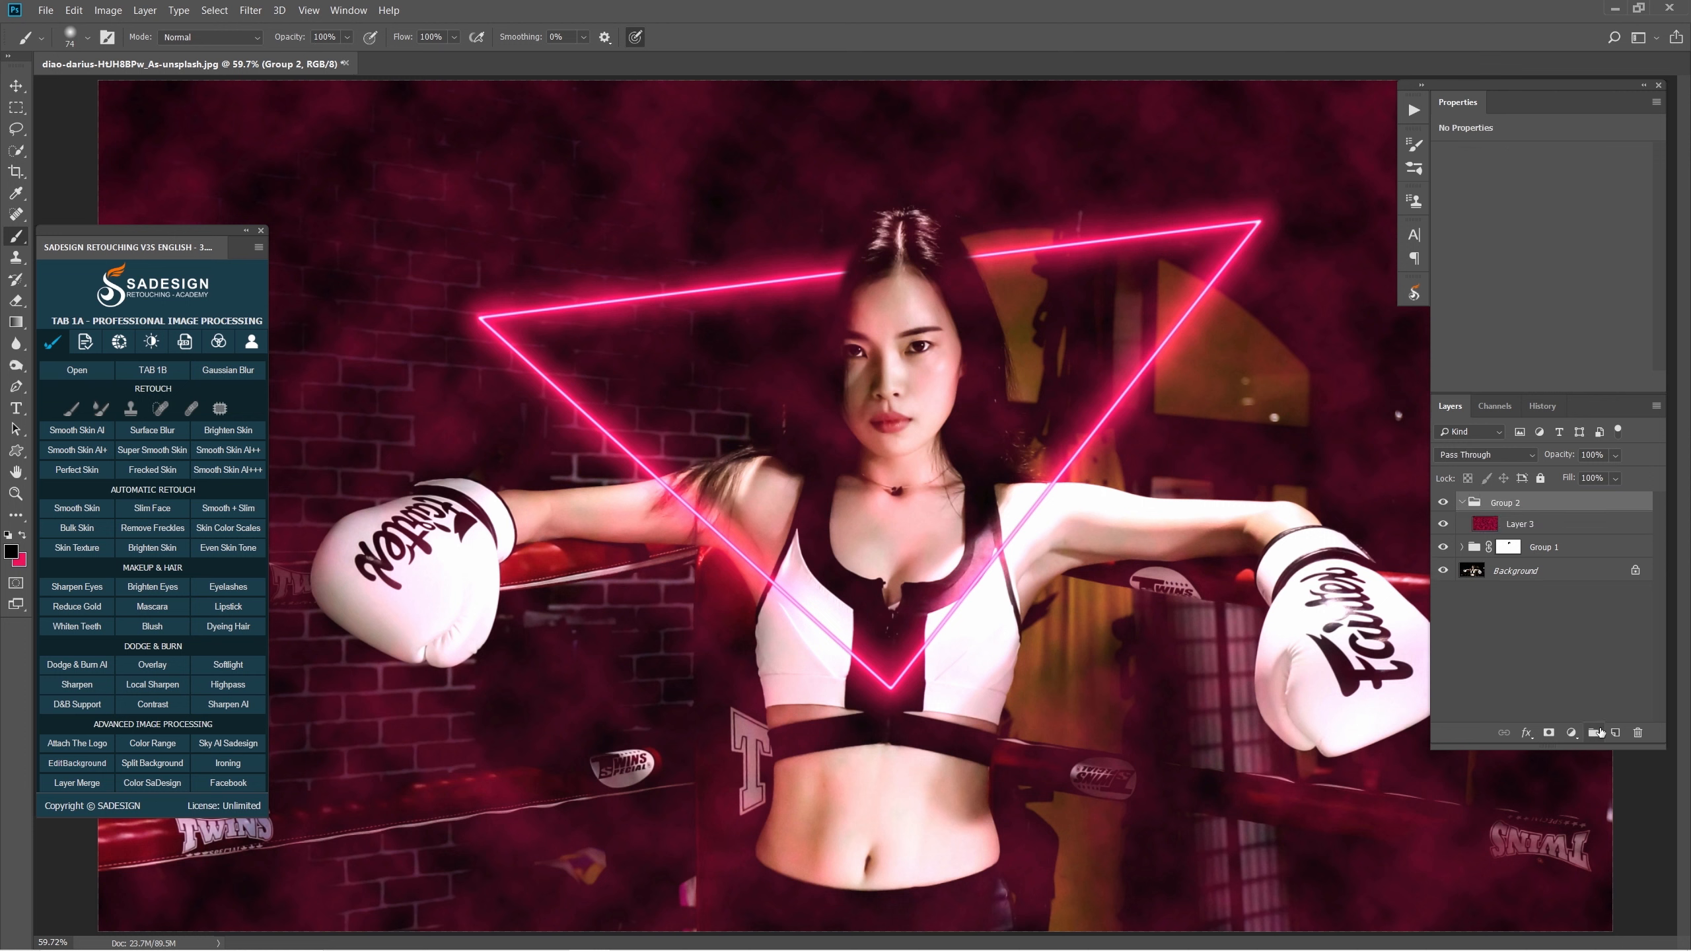
pyautogui.keyDown('alt'); pyautogui.click(1548, 733); pyautogui.keyUp('alt')
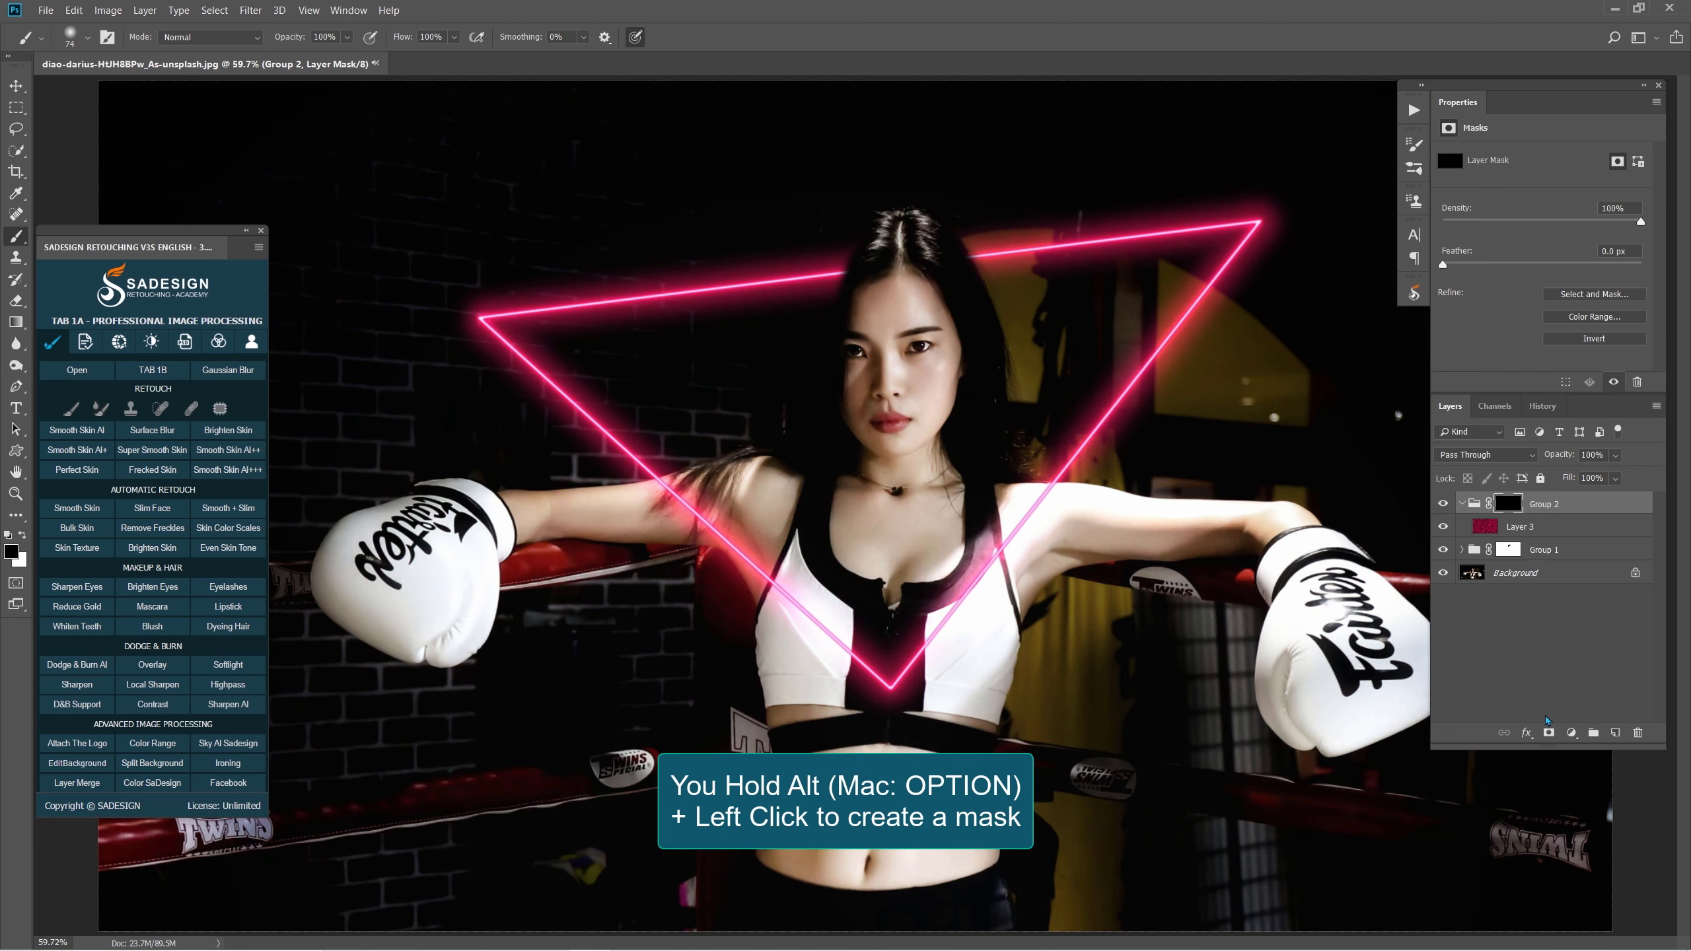
# Set the Soft Round brush size to 500 px.
pyautogui.click(15, 241)
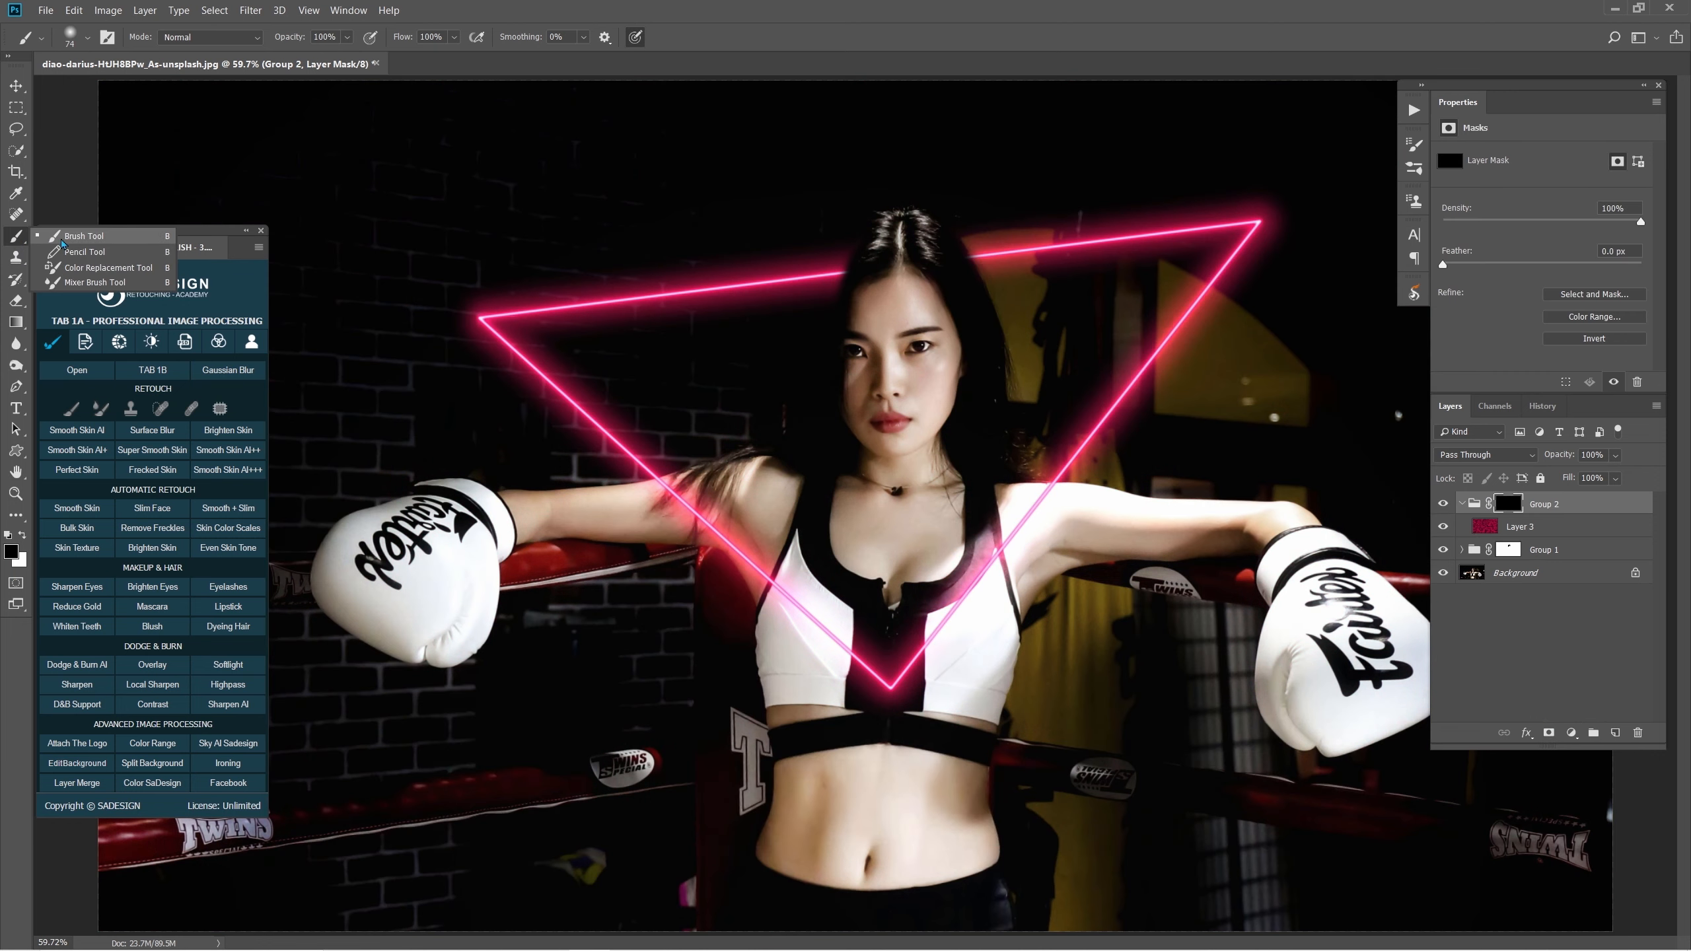
pyautogui.click(62, 238)
pyautogui.click(88, 38)
pyautogui.click(182, 68)
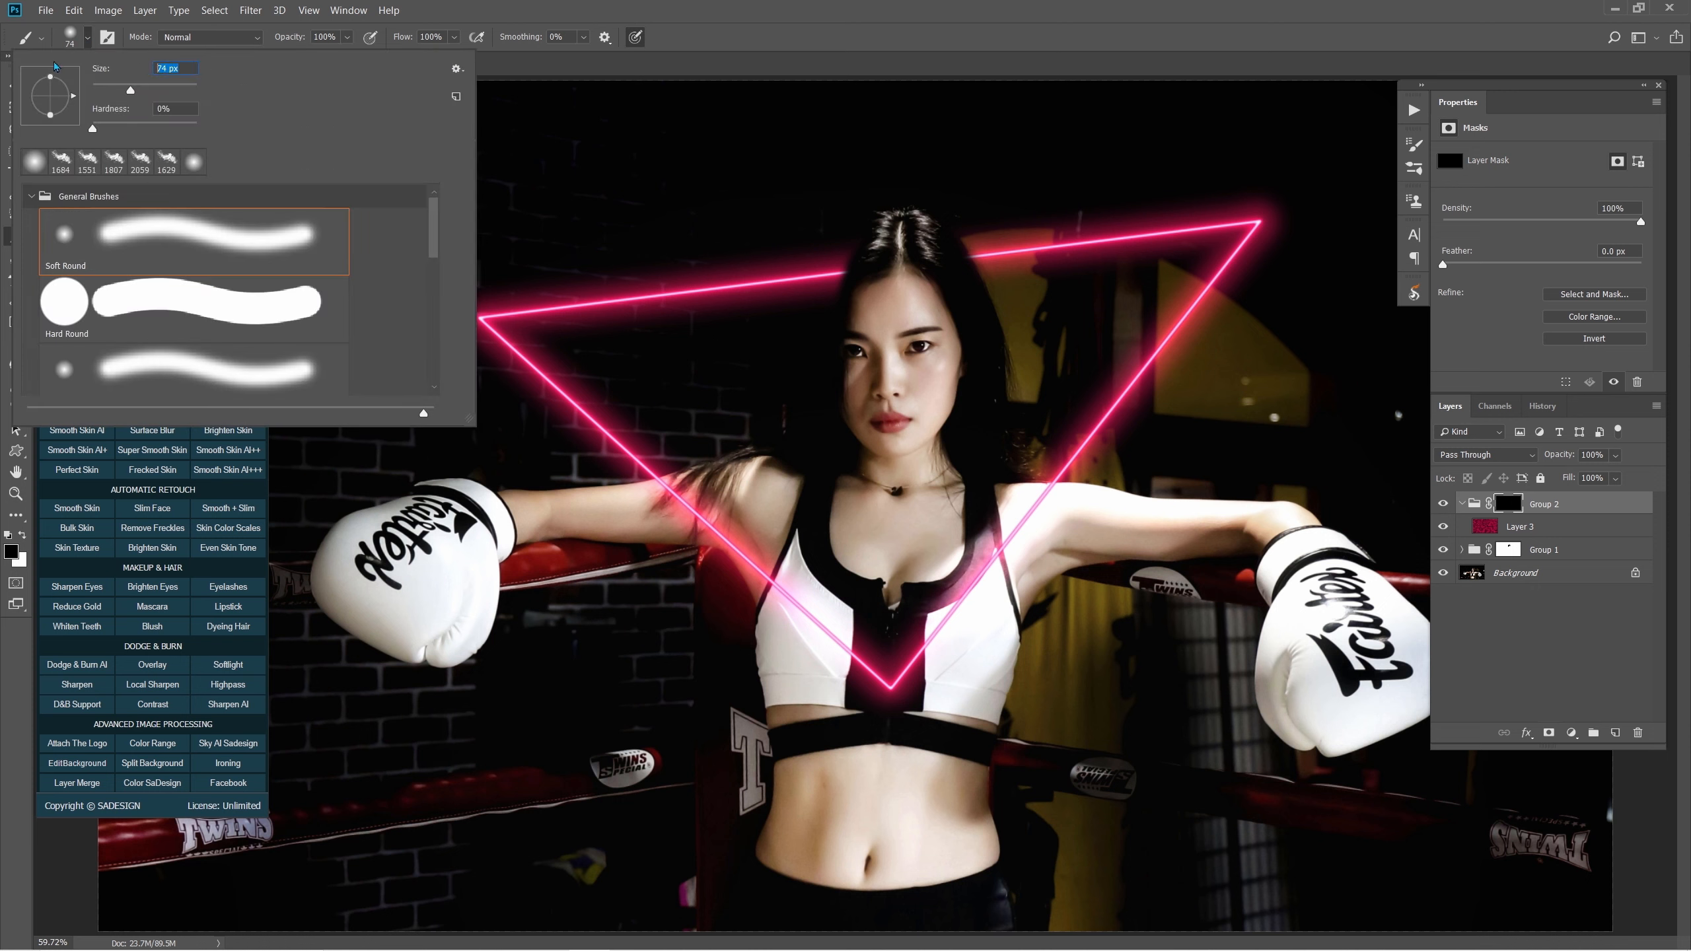
pyautogui.write('500')
pyautogui.press('Return')
# Show the triangular path, stroke it with a white Brush on Group 2's mask, and hide the path again.
pyautogui.press('p')
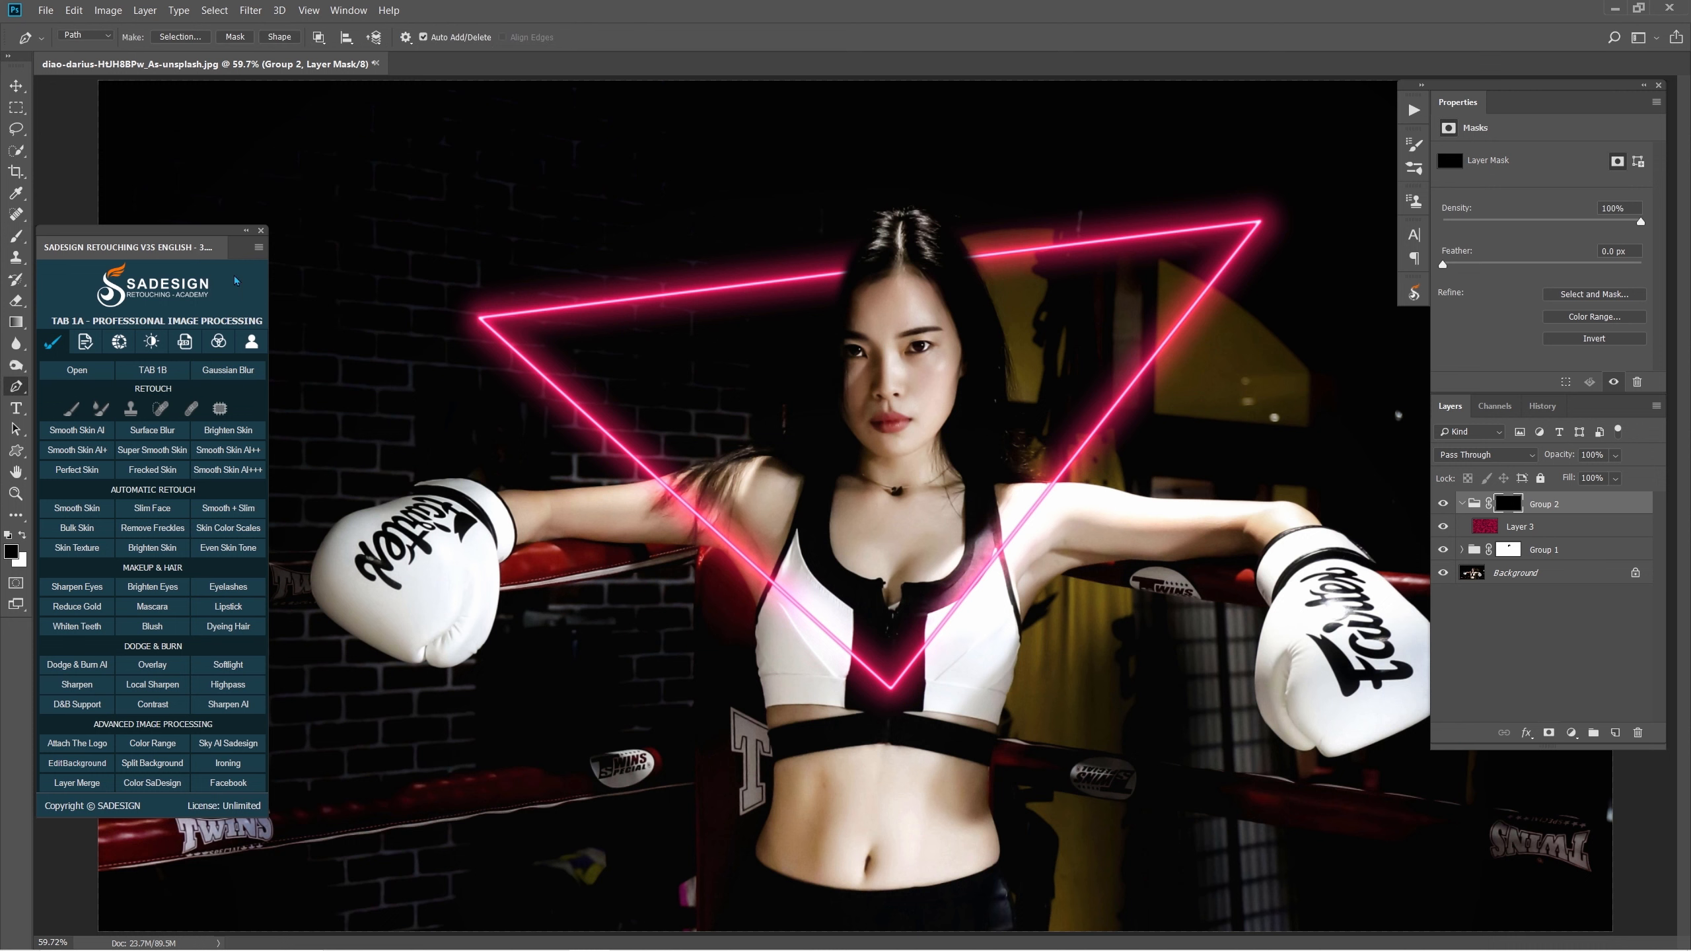
pyautogui.rightClick(16, 386)
pyautogui.click(56, 387)
pyautogui.hotkey('ctrl', 'h')
pyautogui.click(23, 538)
pyautogui.rightClick(1262, 227)
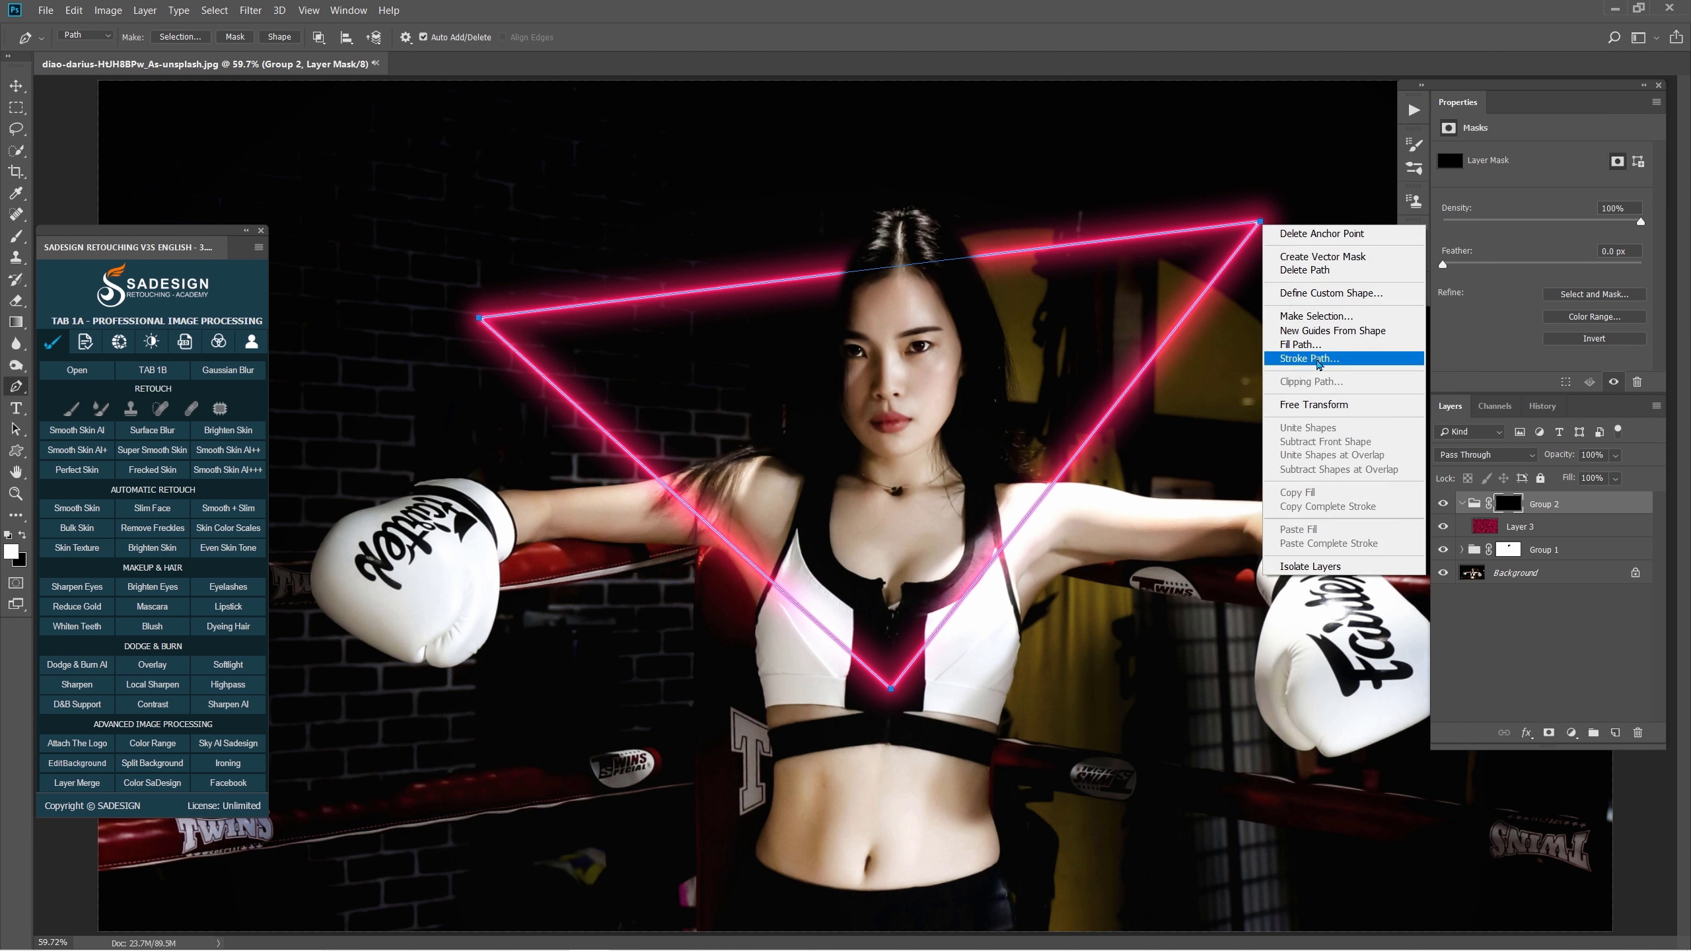
pyautogui.click(1318, 361)
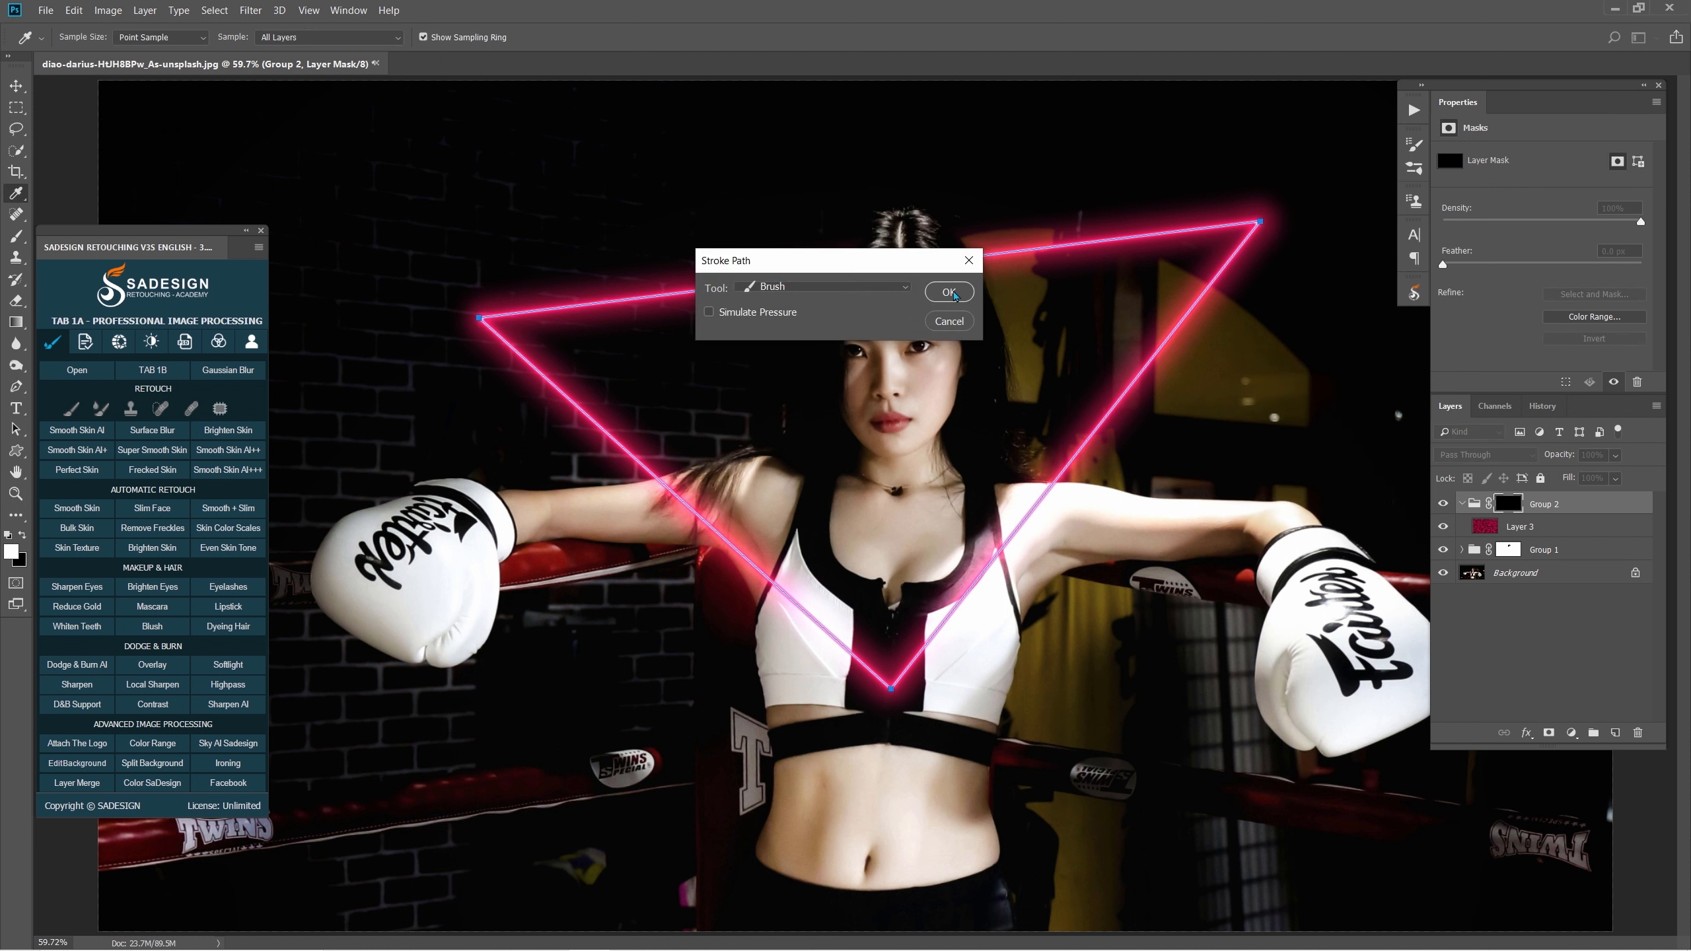
pyautogui.click(949, 293)
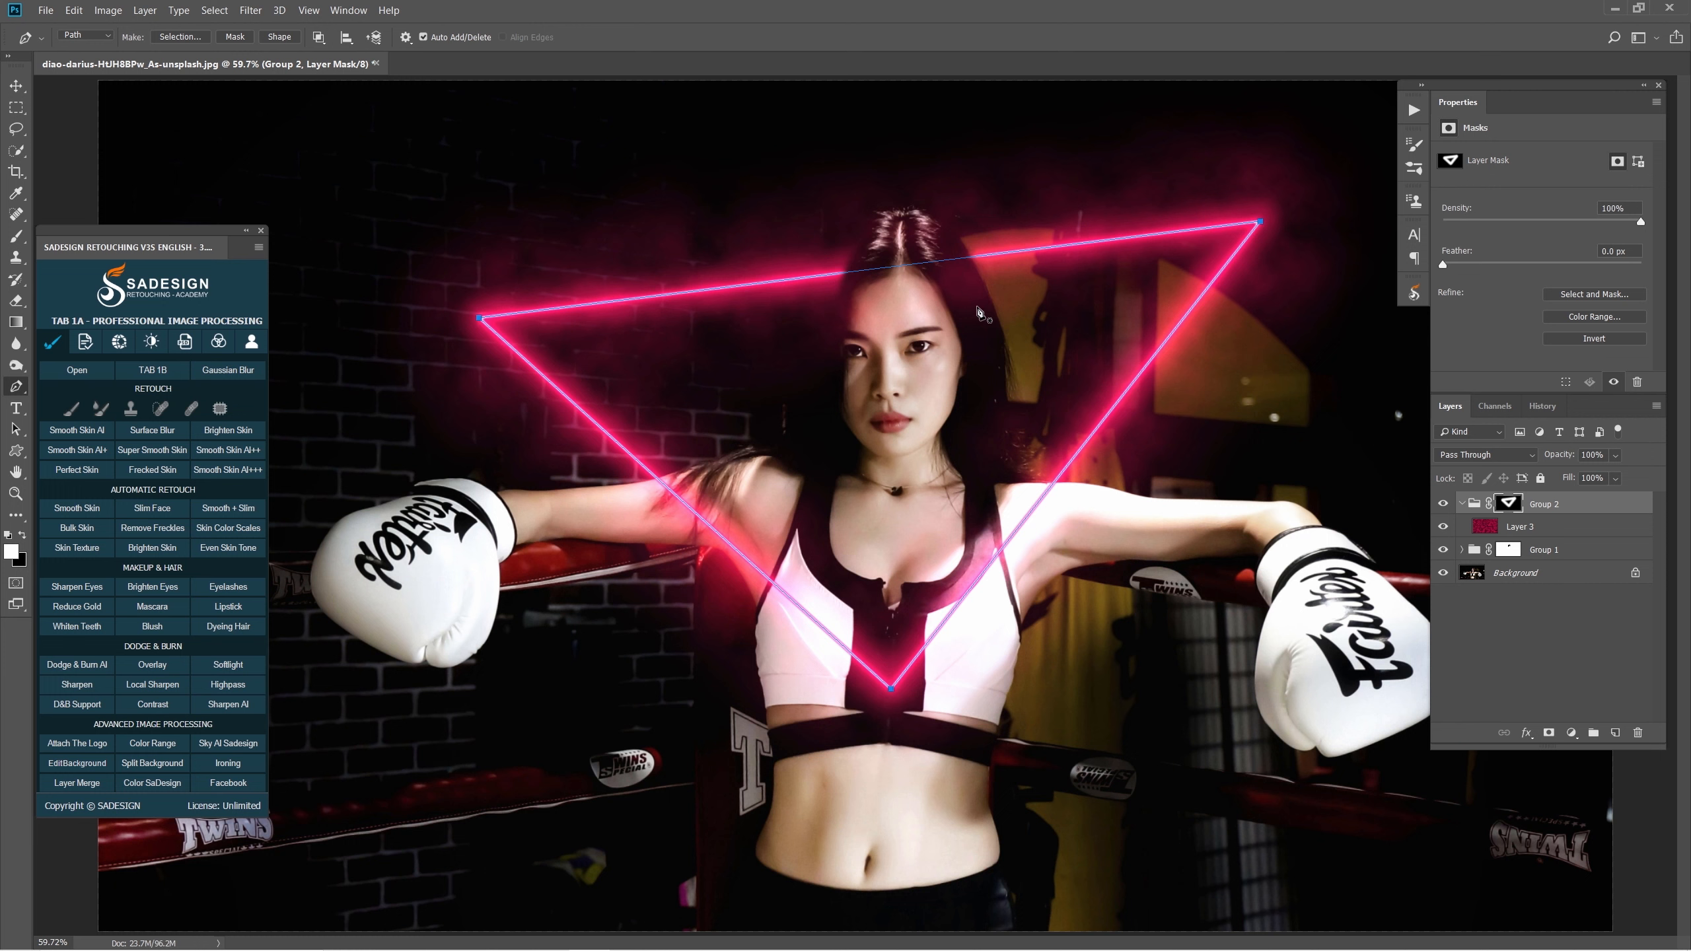
pyautogui.hotkey('ctrl', 'h')
# Add a black layer mask to the clouds layer, Layer 3, inside Group 2.
pyautogui.click(1533, 530)
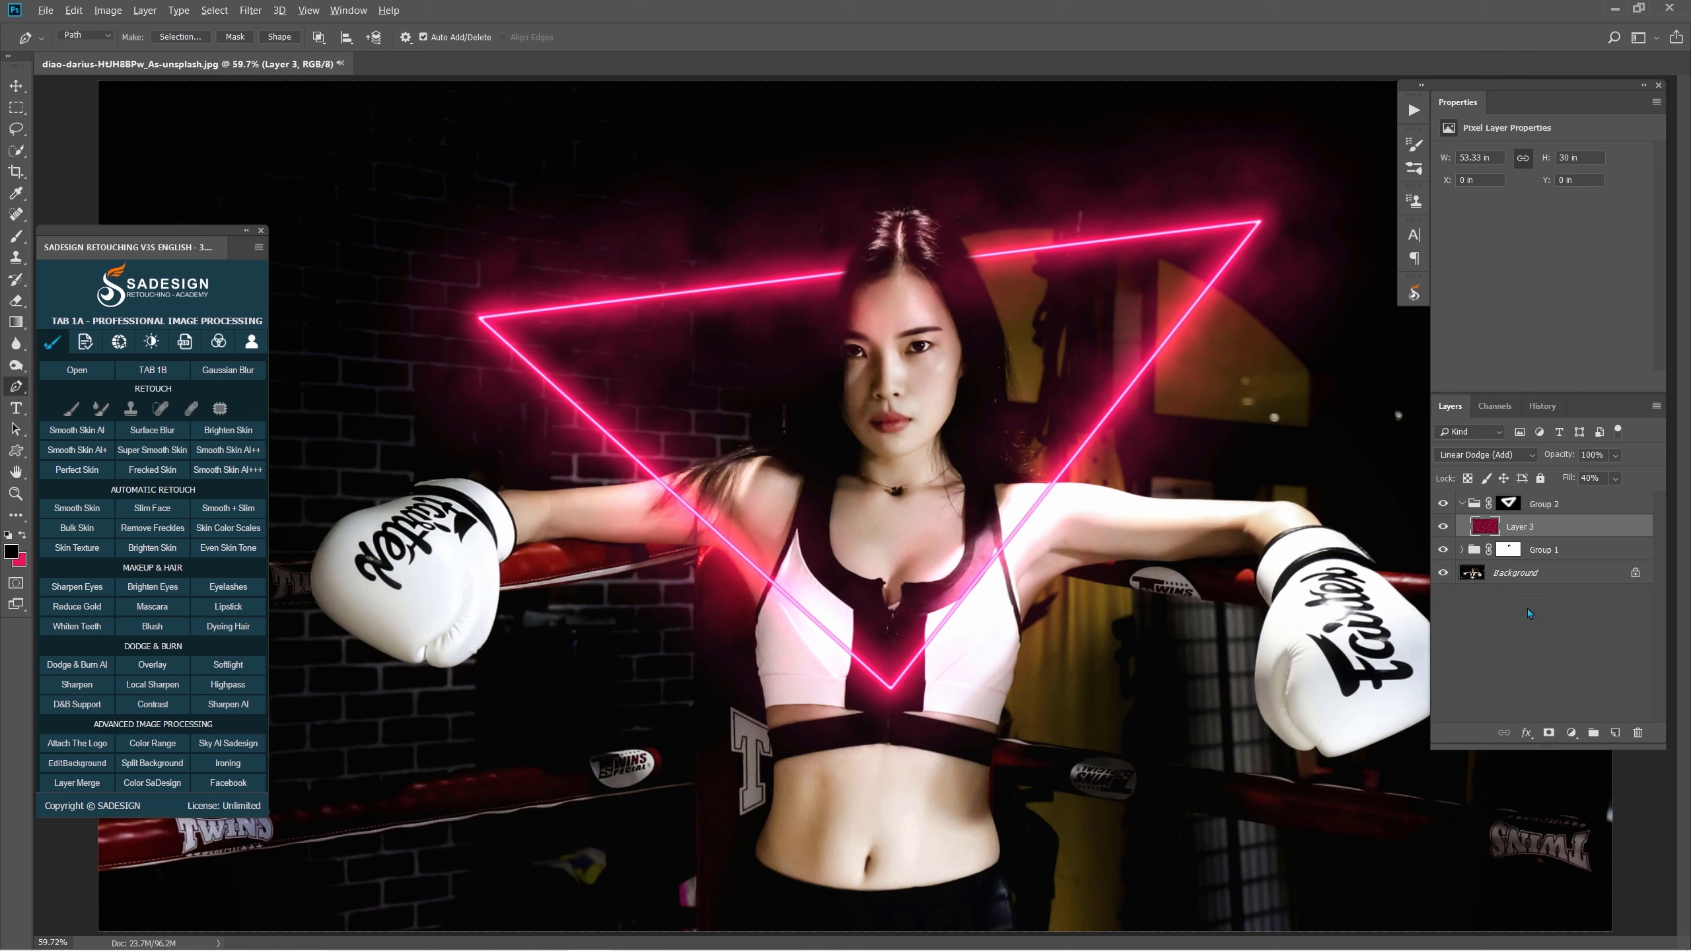
pyautogui.keyDown('alt'); pyautogui.click(1548, 732); pyautogui.keyUp('alt')
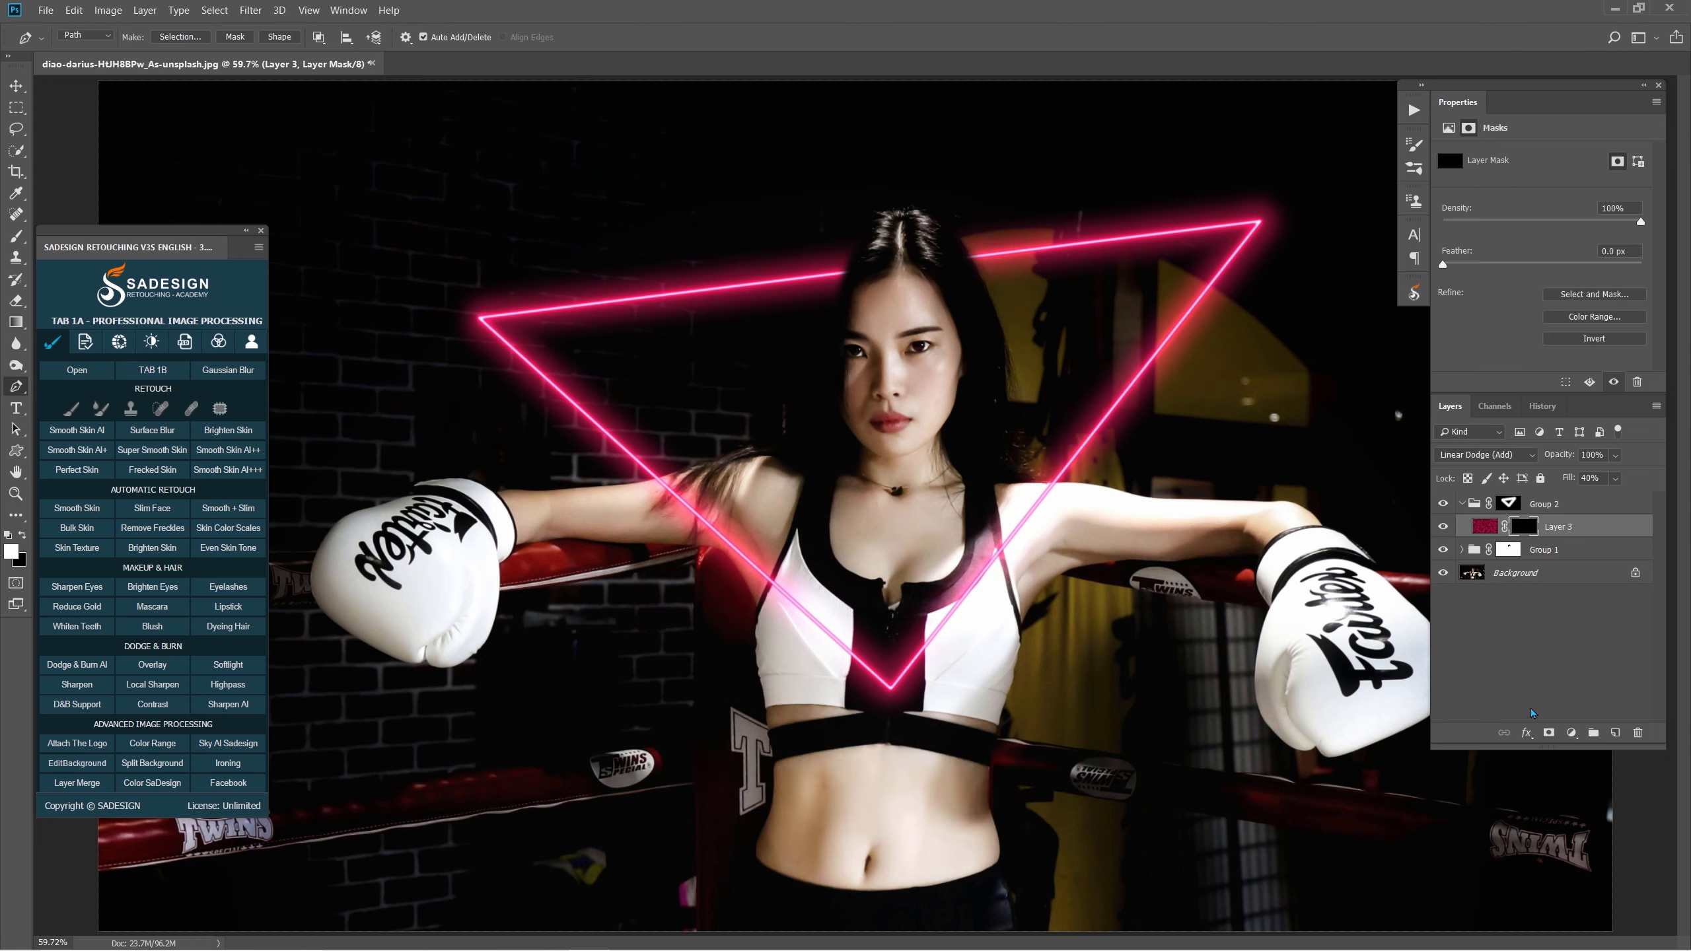
# Import the Smoke_Brushes brush set from the New folder (5) folder on the Desktop.
pyautogui.press('b')
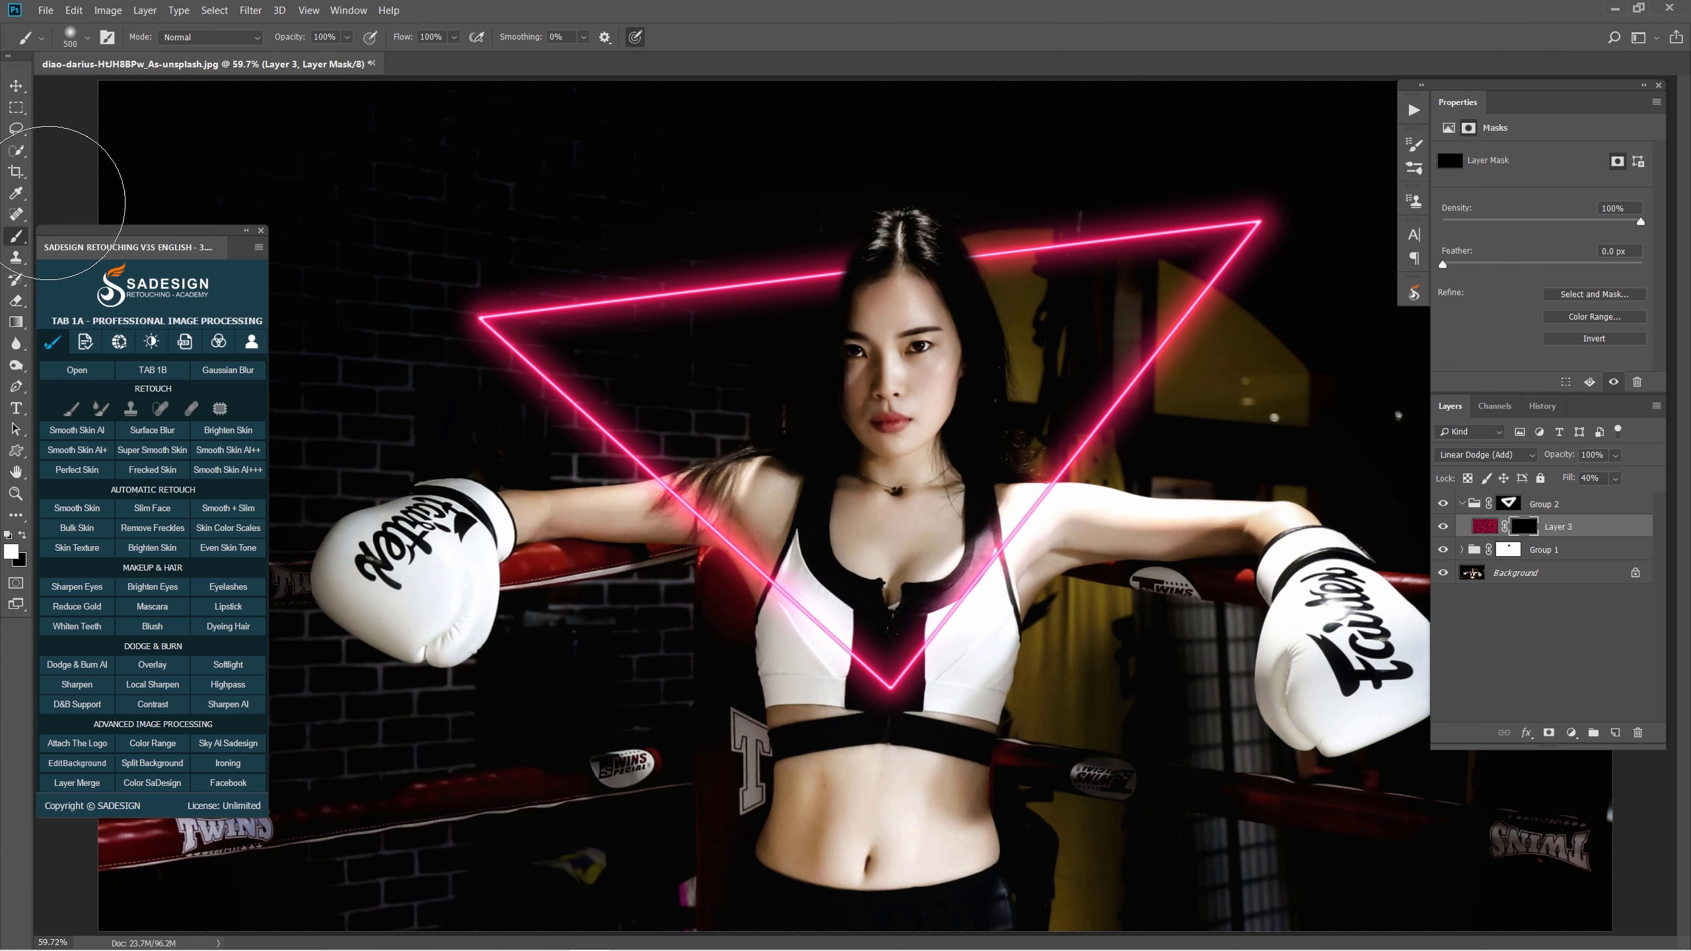
pyautogui.click(87, 37)
pyautogui.click(31, 195)
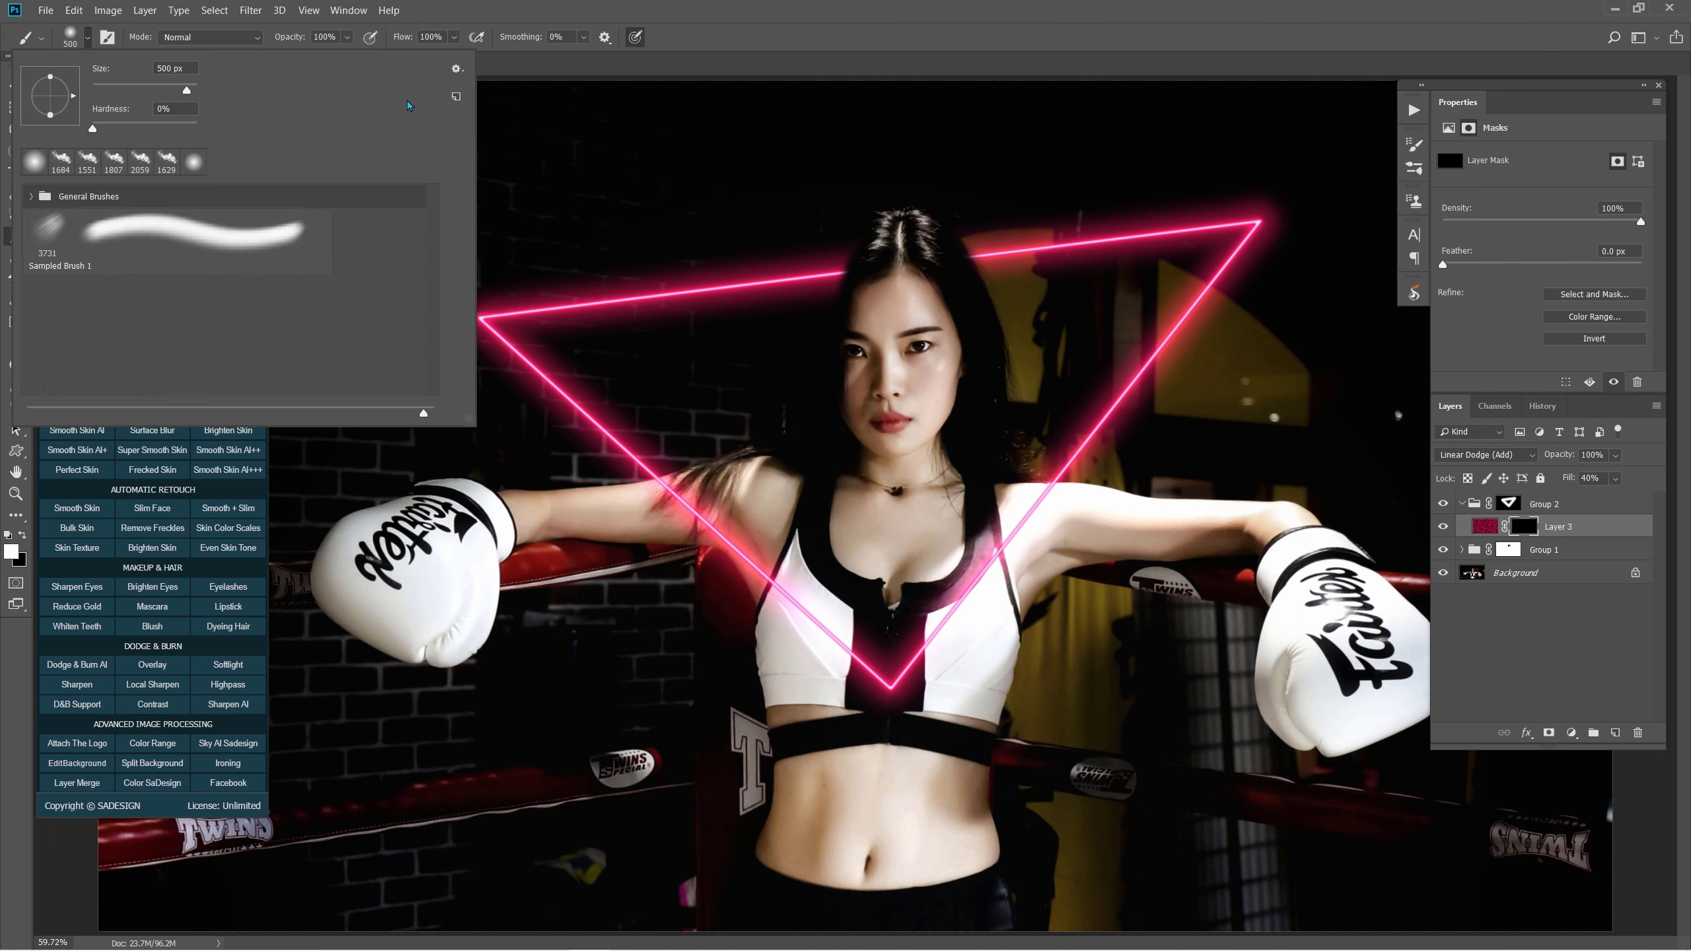
pyautogui.click(457, 69)
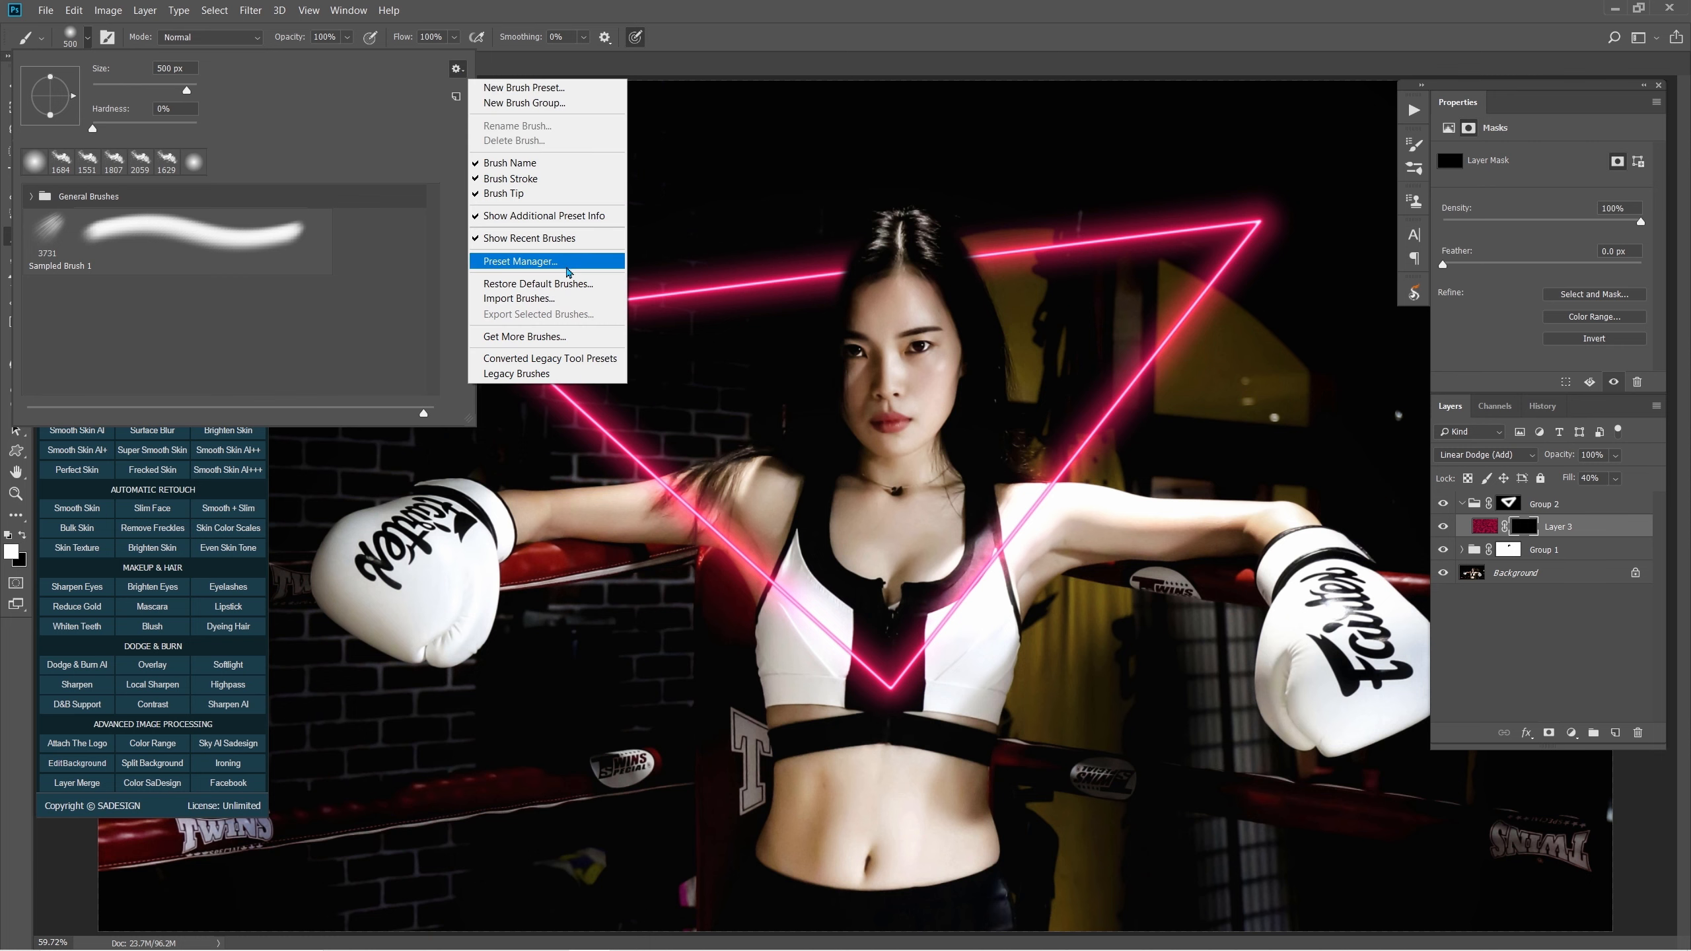
pyautogui.click(583, 303)
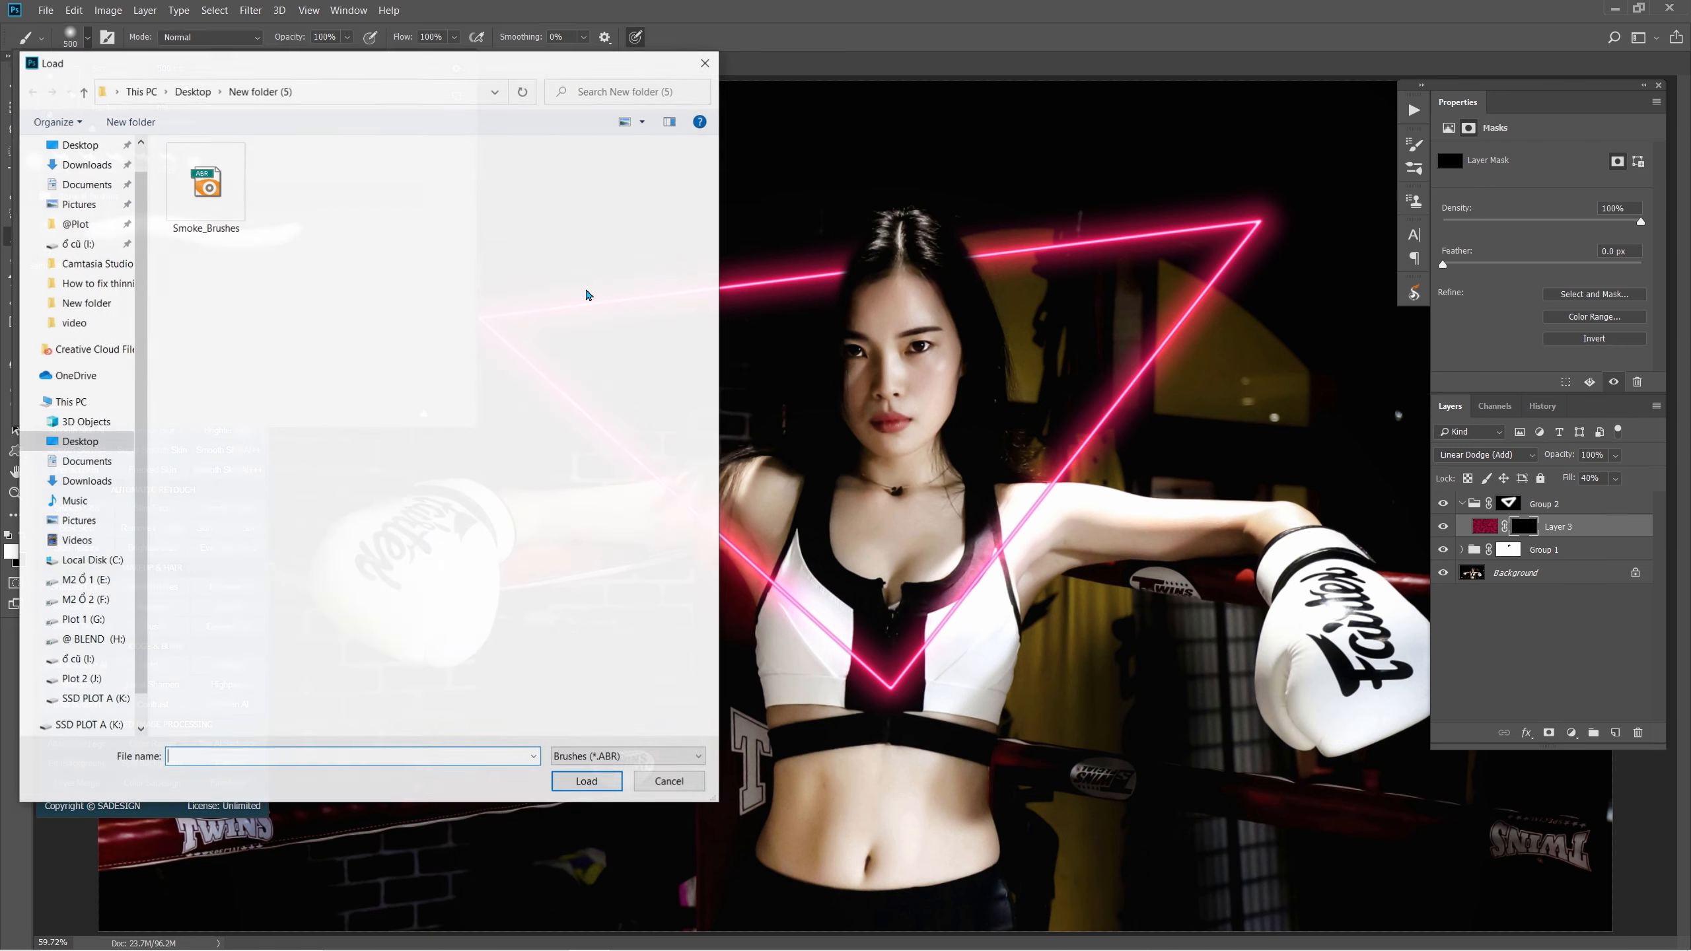
pyautogui.click(222, 216)
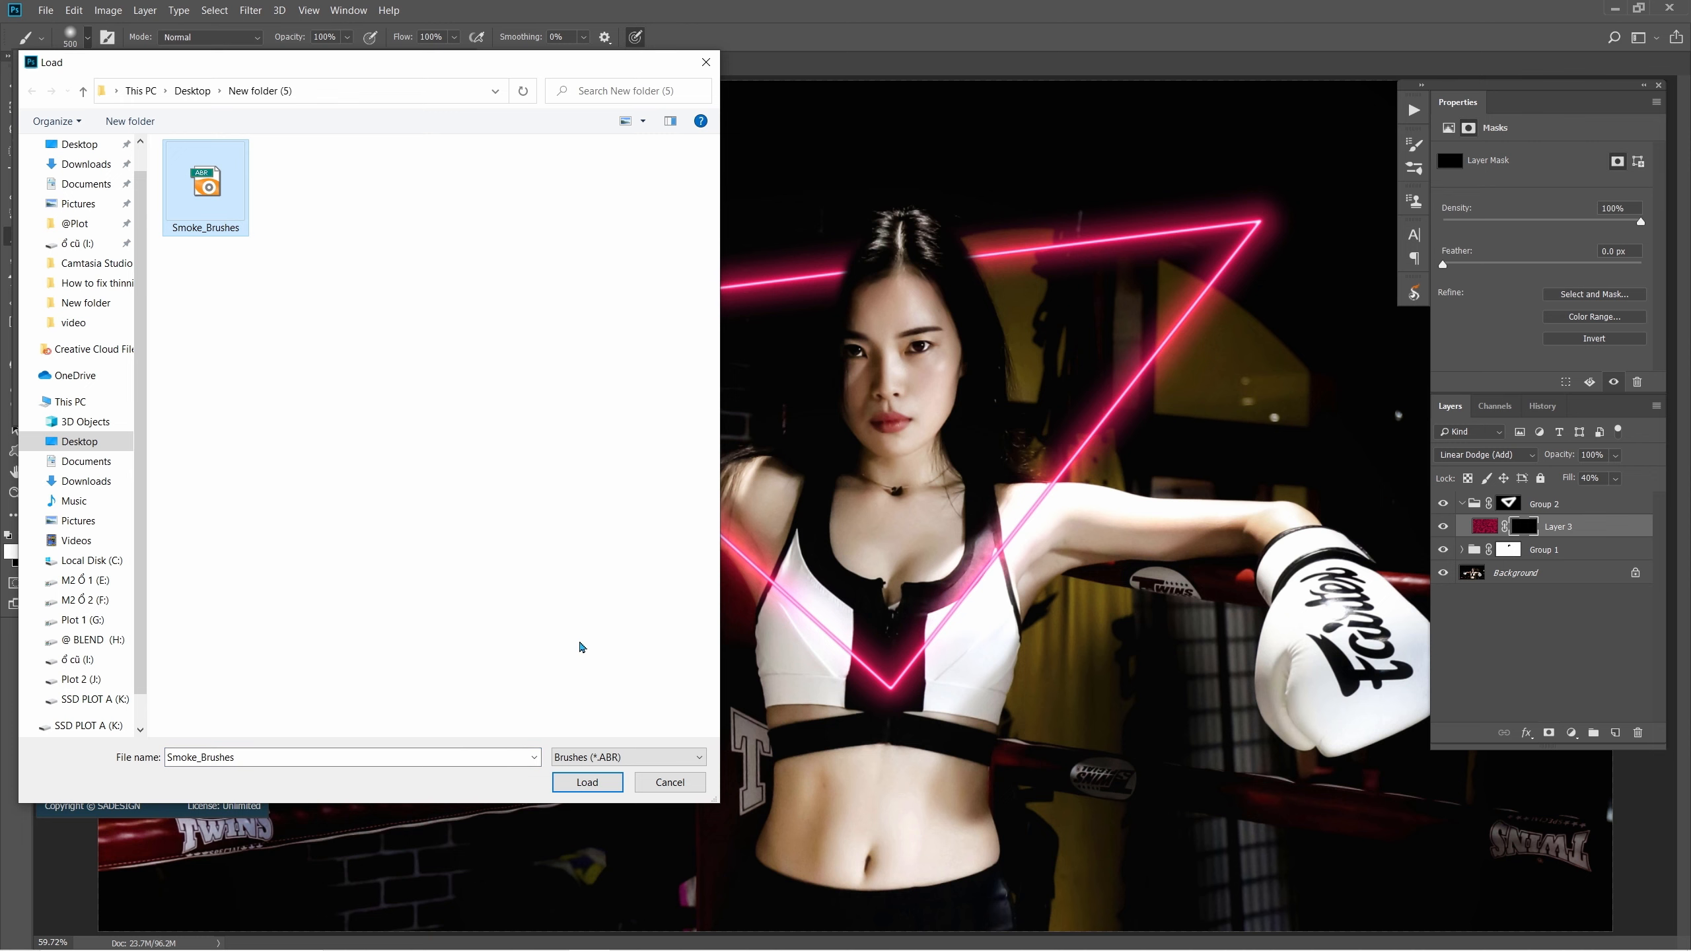
pyautogui.click(597, 787)
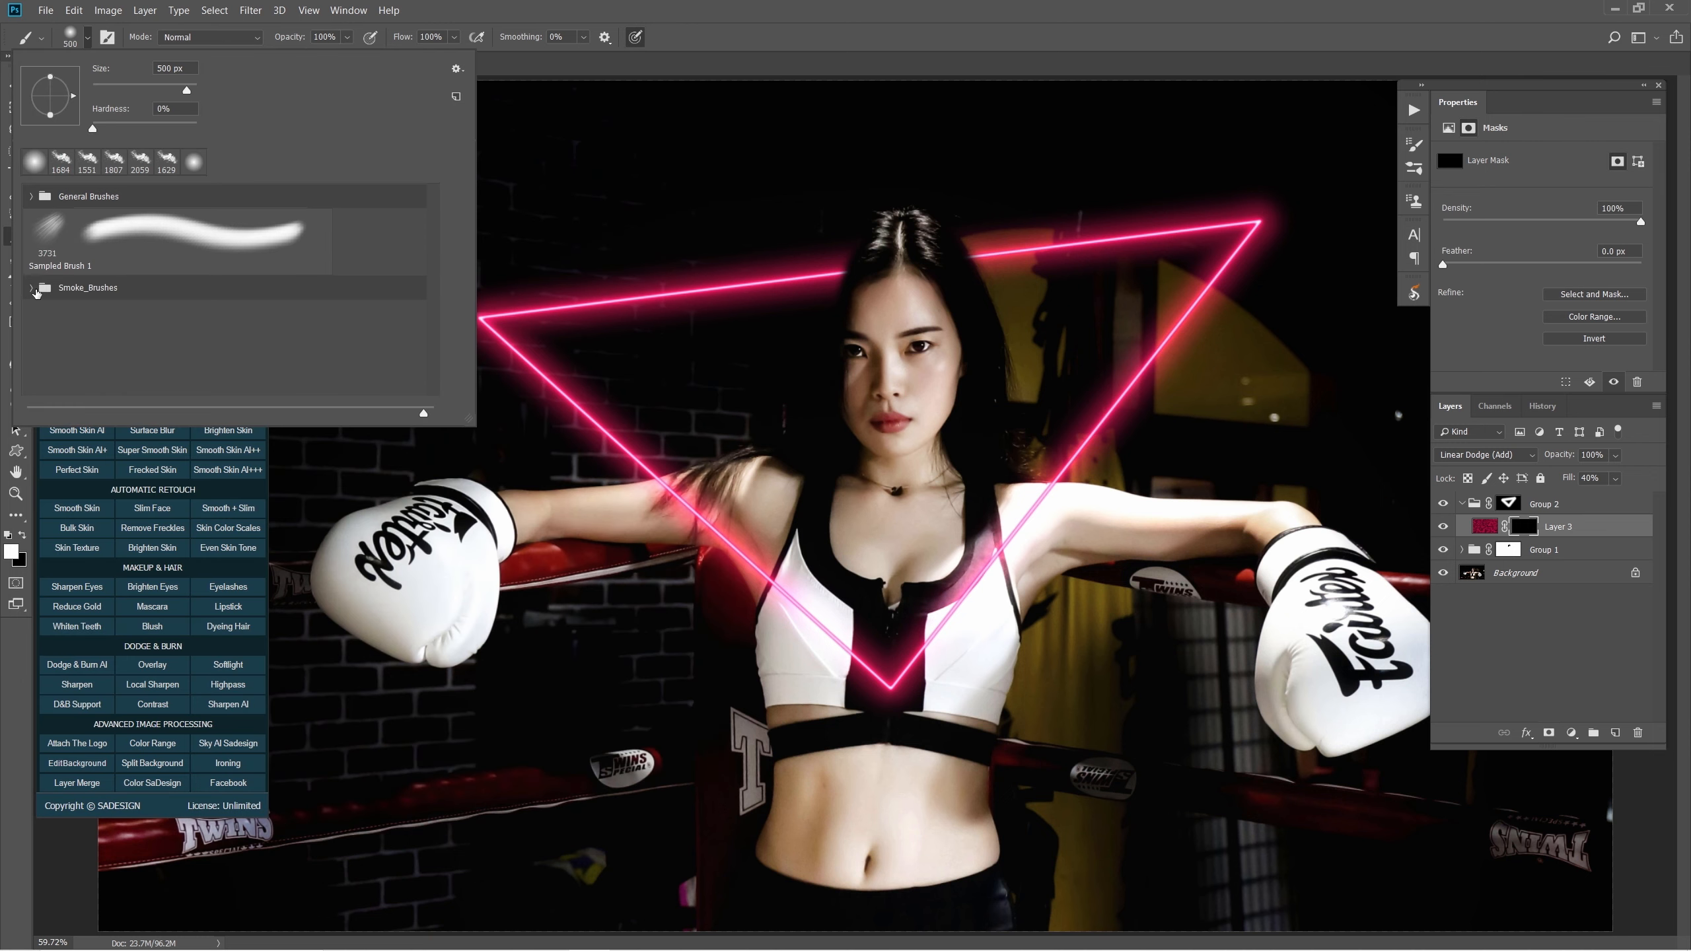
# Choose the Smoke_9 brush from the Smoke_Brushes set.
pyautogui.click(31, 288)
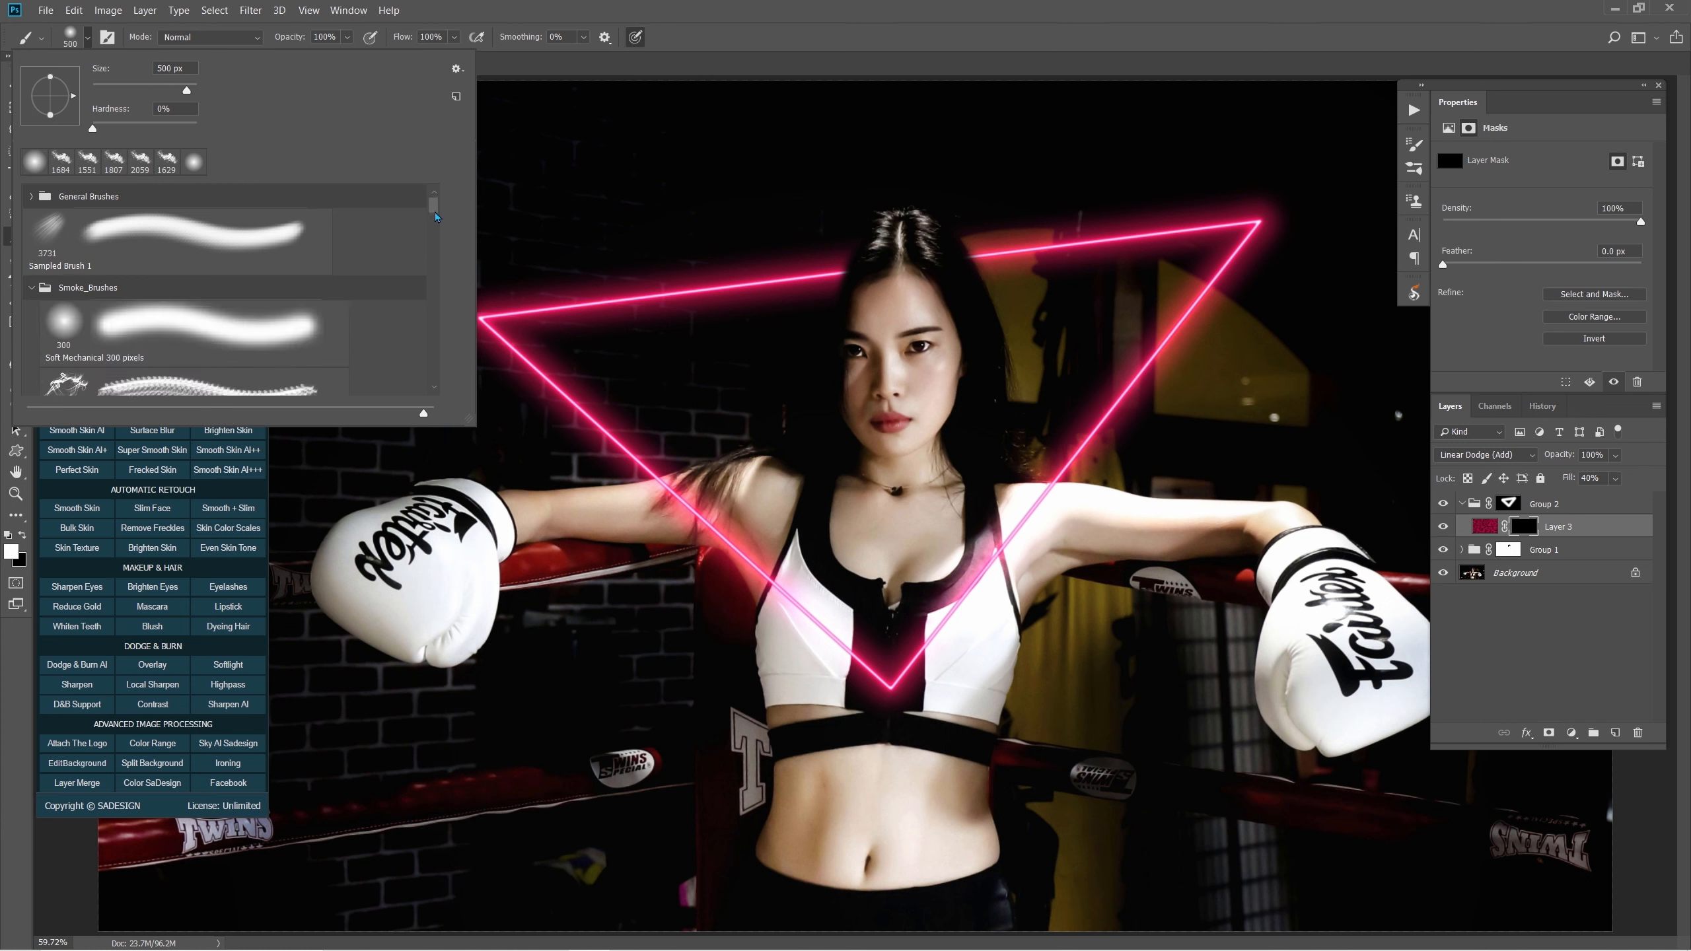
pyautogui.moveTo(434, 212); pyautogui.dragTo(412, 260)
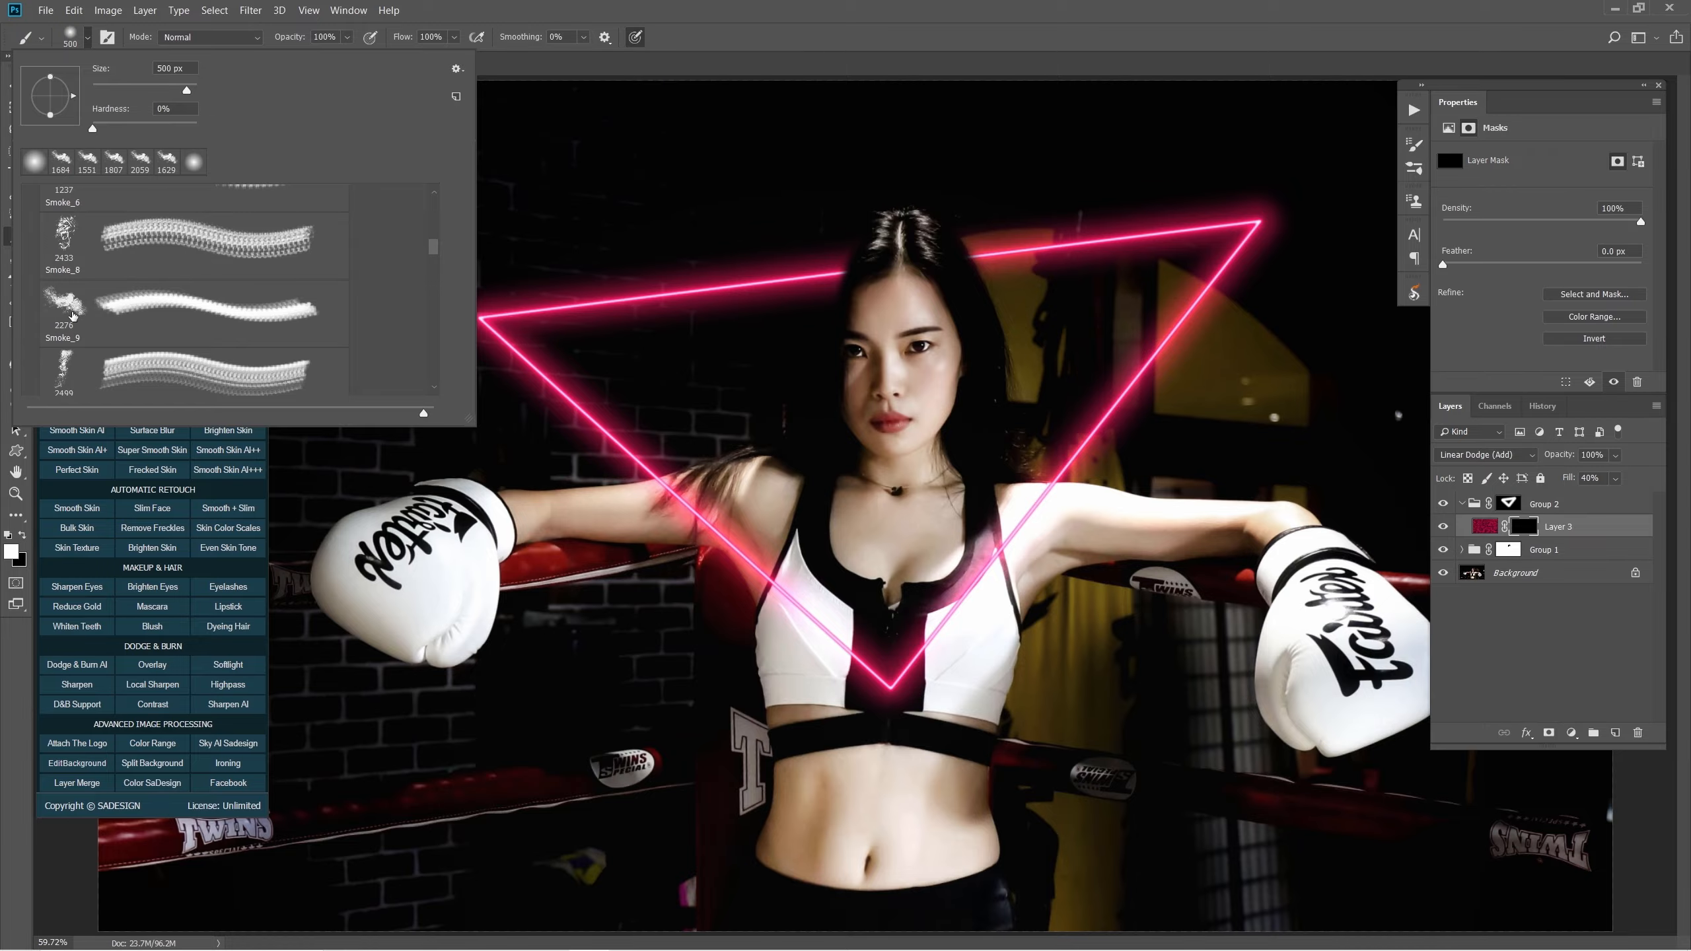
pyautogui.doubleClick(211, 326)
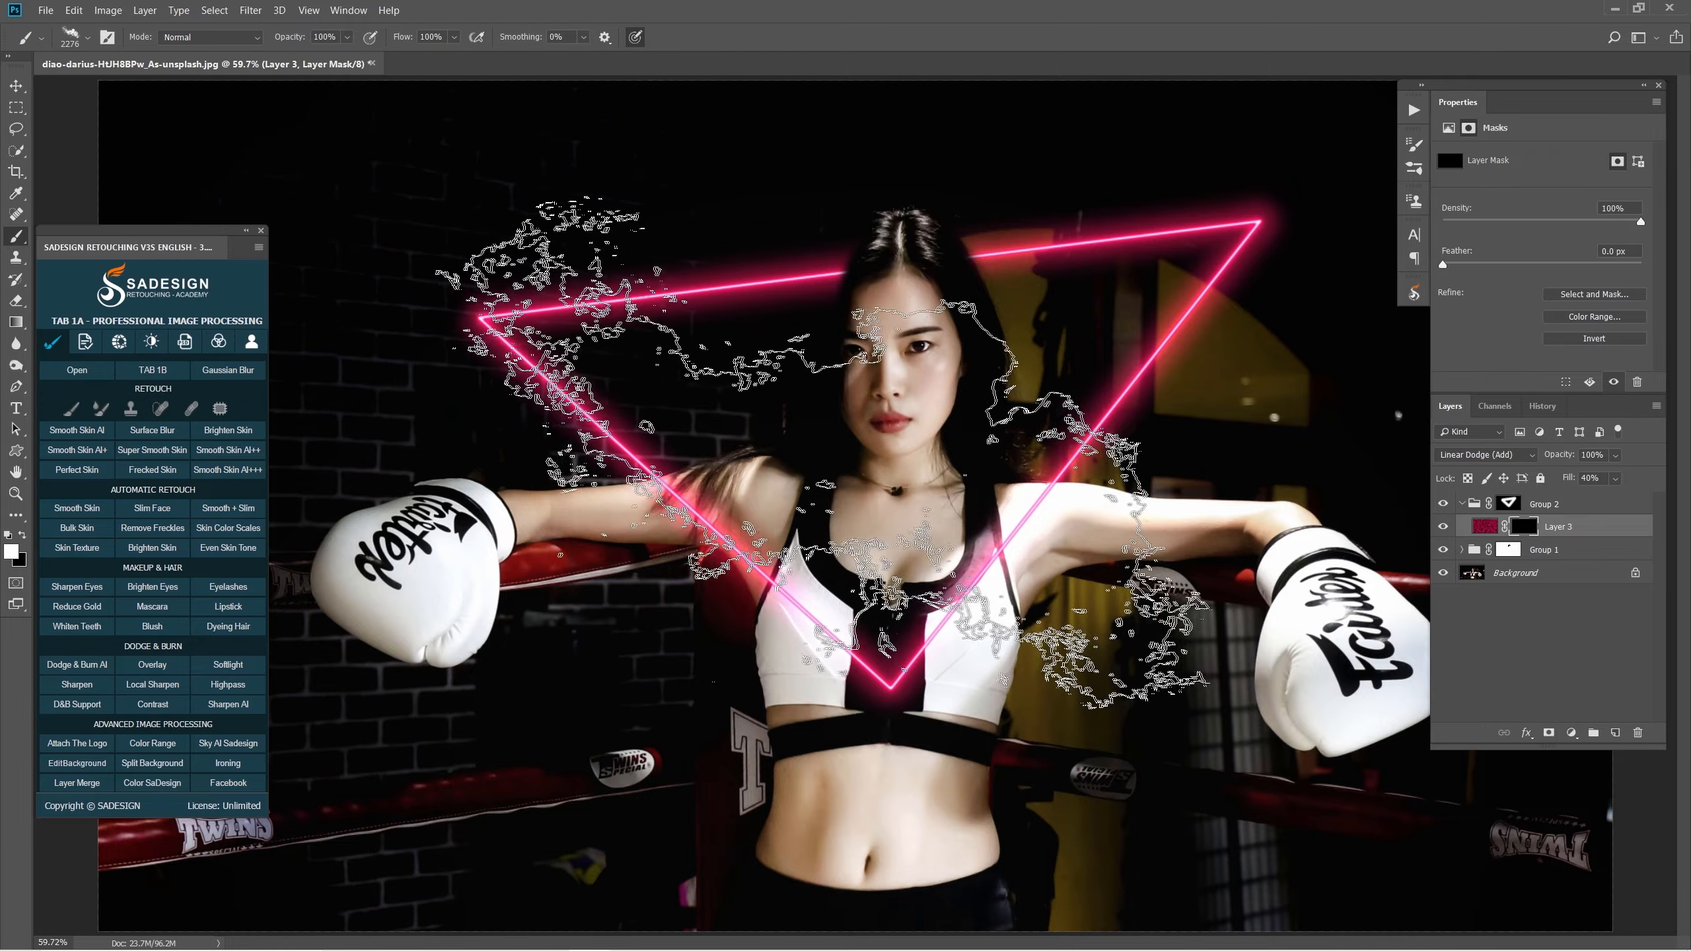
# Rotate the canvas view slightly counterclockwise and reduce the smoke brush size to 1847 px for painting on Layer 3's mask.
pyautogui.press('r')
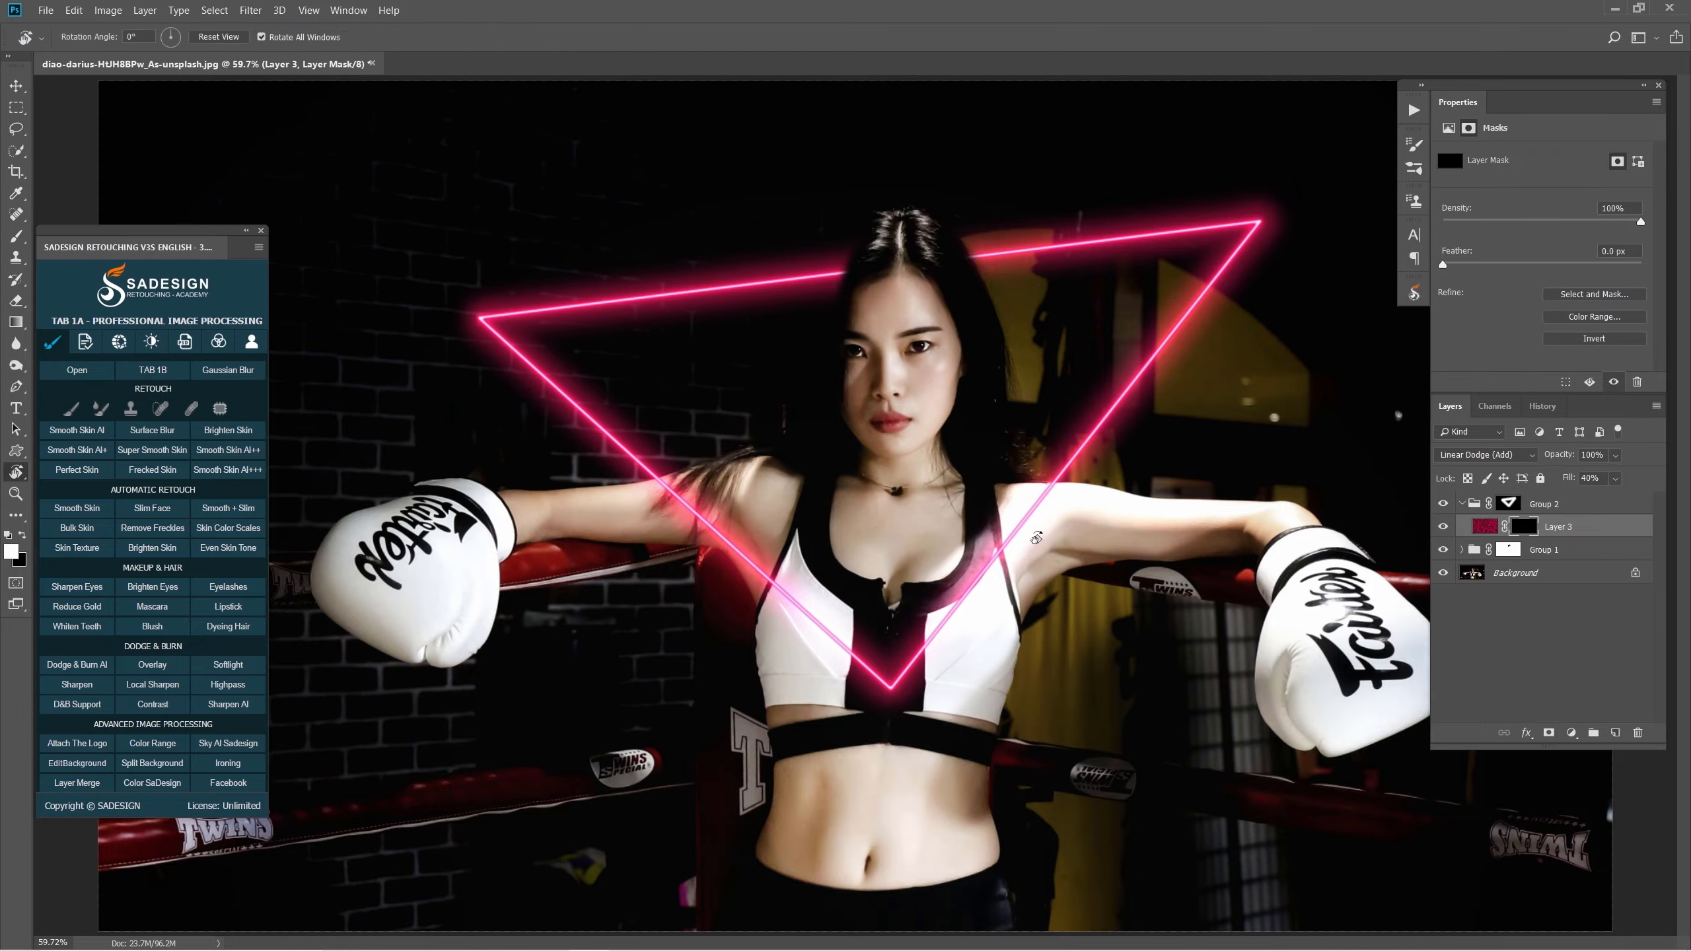
pyautogui.moveTo(799, 469); pyautogui.dragTo(659, 566)
pyautogui.moveTo(842, 515); pyautogui.dragTo(787, 509)
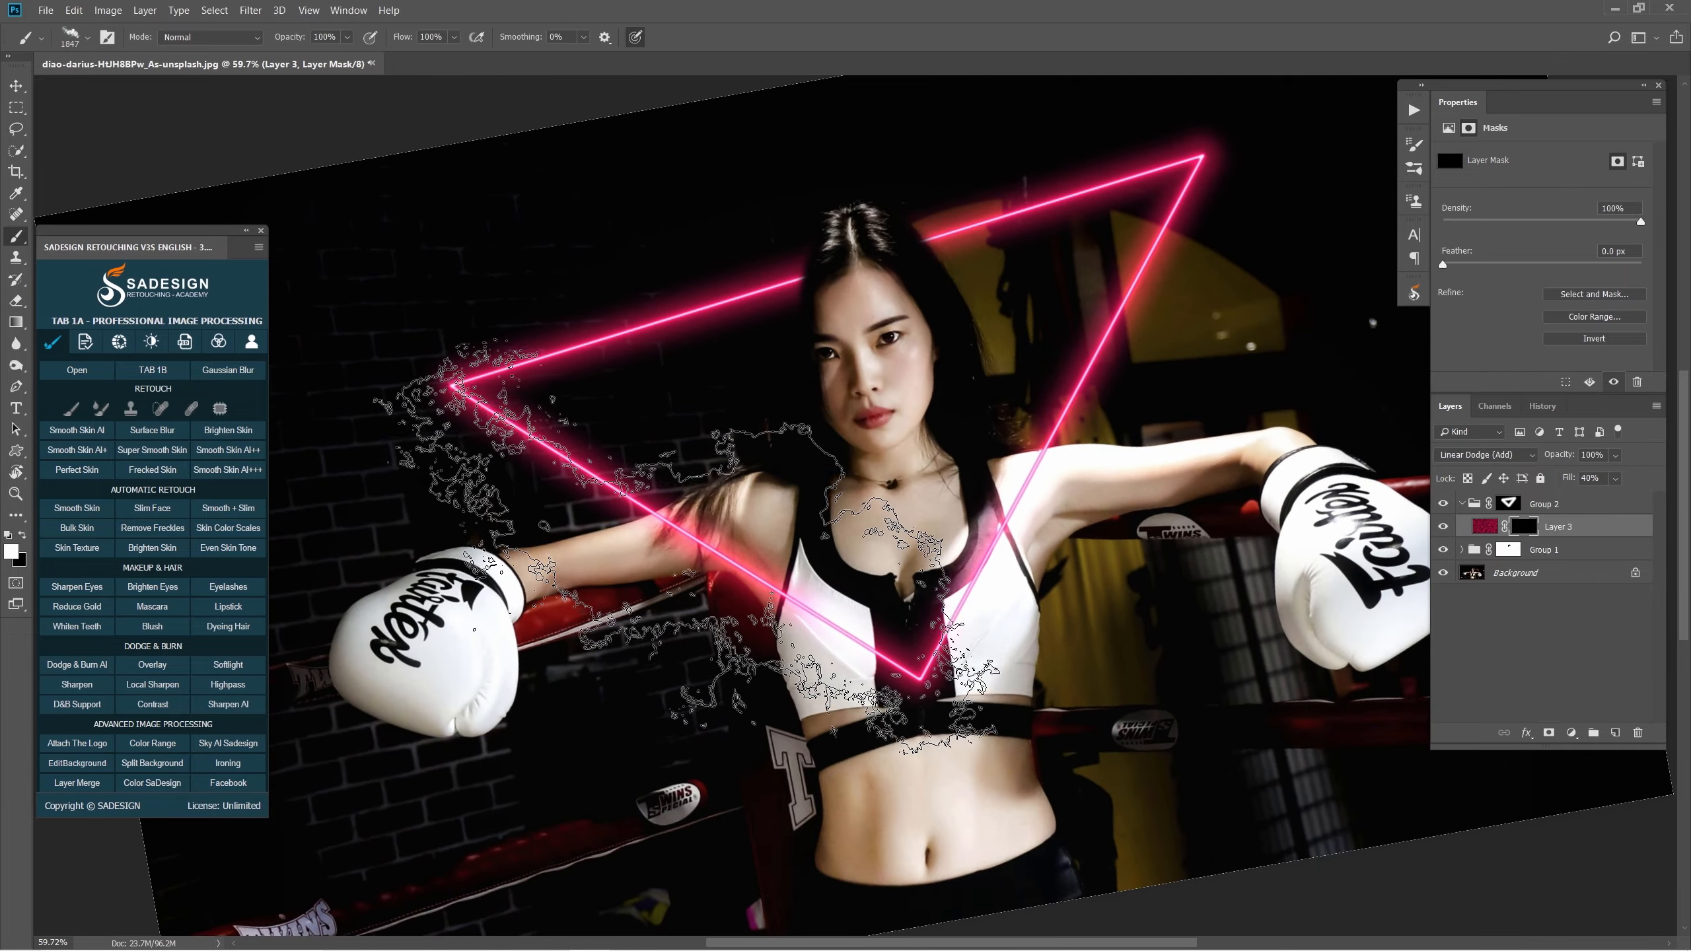